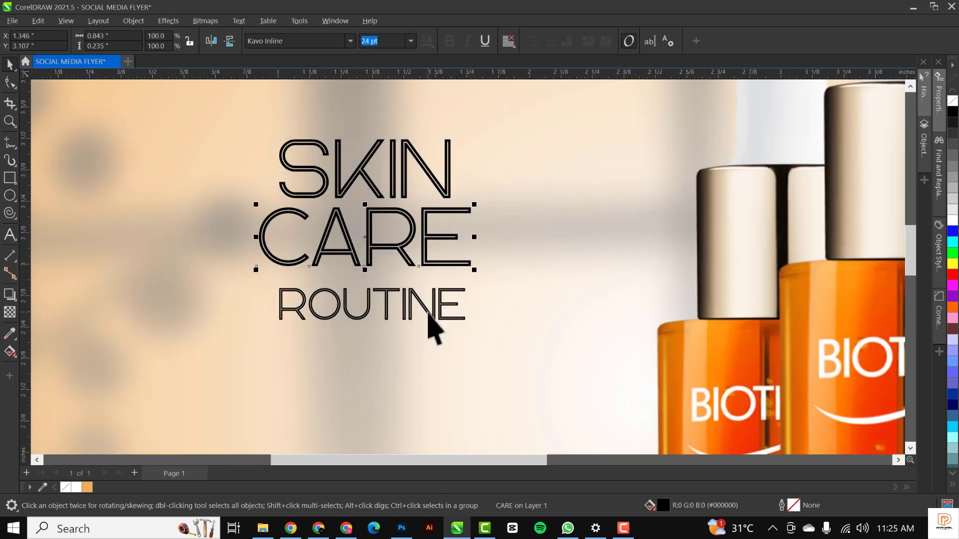
Move the word ROUTINE up so that it sits closer beneath CARE in the headline.
{"action": "scroll", "coordinate": [428, 315], "scroll_direction": "down", "scroll_amount": 2}
{"action": "double_click", "coordinate": [614, 204]}
{"action": "scroll", "coordinate": [614, 203], "scroll_direction": "down", "scroll_amount": 1}
{"action": "left_click", "coordinate": [662, 203]}
{"action": "left_click", "coordinate": [10, 312]}
{"action": "left_click_drag", "start_coordinate": [480, 401], "coordinate": [487, 401]}
{"action": "left_click", "coordinate": [11, 64]}
{"action": "left_click", "coordinate": [62, 95]}
{"action": "scroll", "coordinate": [423, 282], "scroll_direction": "up", "scroll_amount": 1}
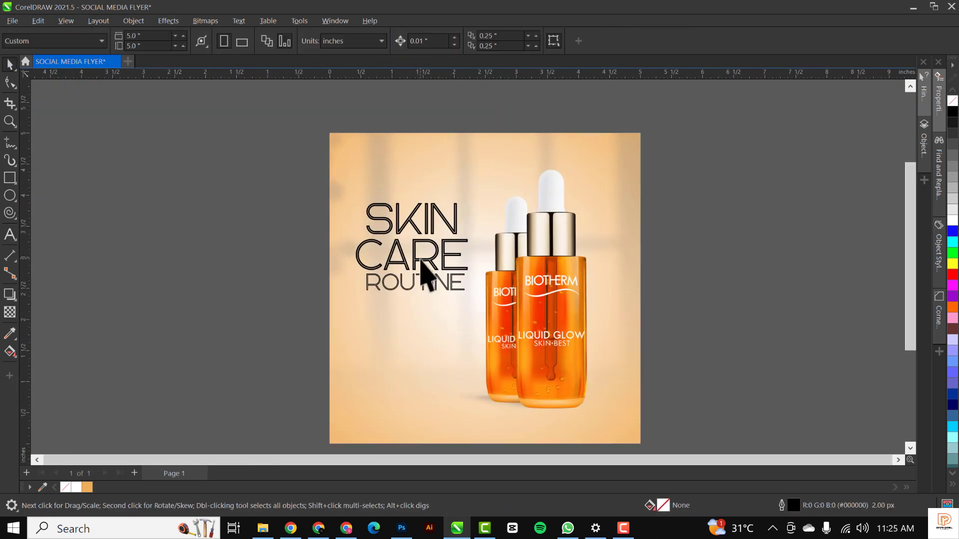
Draw a rectangle about 2.4 by 1.4 in below the headline, with a transparent white fill and no outline.
{"action": "left_click", "coordinate": [10, 178]}
{"action": "left_click_drag", "start_coordinate": [349, 299], "coordinate": [498, 390]}
{"action": "left_click", "coordinate": [953, 220]}
{"action": "right_click", "coordinate": [952, 101]}
{"action": "left_click", "coordinate": [10, 313]}
{"action": "scroll", "coordinate": [451, 321], "scroll_direction": "down", "scroll_amount": 2}
Place a copy of the rectangle beside the flyer as an unfilled white outline that fades out from its bottom edge upward.
{"action": "right_click", "coordinate": [953, 220]}
{"action": "mouse_move", "coordinate": [451, 321]}
{"action": "left_mouse_down"}
{"action": "mouse_move", "coordinate": [451, 419]}
{"action": "mouse_move", "coordinate": [418, 325]}
{"action": "mouse_move", "coordinate": [246, 353]}
{"action": "left_mouse_up"}
{"action": "left_click", "coordinate": [952, 101]}
{"action": "left_click", "coordinate": [625, 41]}
{"action": "left_click", "coordinate": [589, 60]}
{"action": "scroll", "coordinate": [403, 358], "scroll_direction": "up", "scroll_amount": 1}
{"action": "left_click", "coordinate": [10, 312]}
{"action": "left_click_drag", "start_coordinate": [244, 369], "coordinate": [245, 264]}
Convert the faded white frame to a 300 dpi RGB bitmap with a transparent background.
{"action": "left_click", "coordinate": [205, 21]}
{"action": "left_click", "coordinate": [228, 34]}
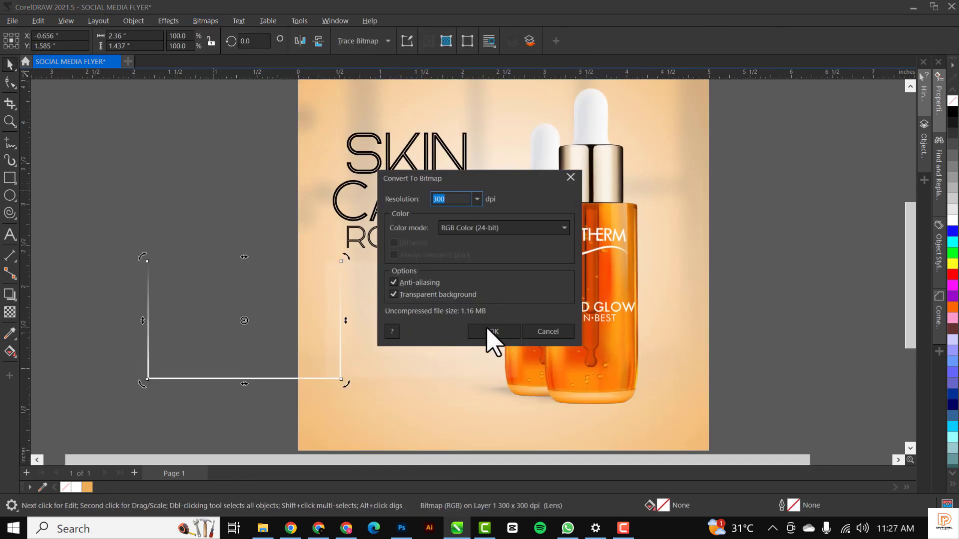
{"action": "left_click", "coordinate": [490, 331]}
{"action": "scroll", "coordinate": [469, 306], "scroll_direction": "down", "scroll_amount": 1}
{"action": "key", "text": "Escape"}
Duplicate the whole flyer artwork beside the original and convert the copy to a bitmap.
{"action": "left_click_drag", "start_coordinate": [666, 87], "coordinate": [327, 432]}
{"action": "left_click_drag", "start_coordinate": [411, 150], "coordinate": [687, 150]}
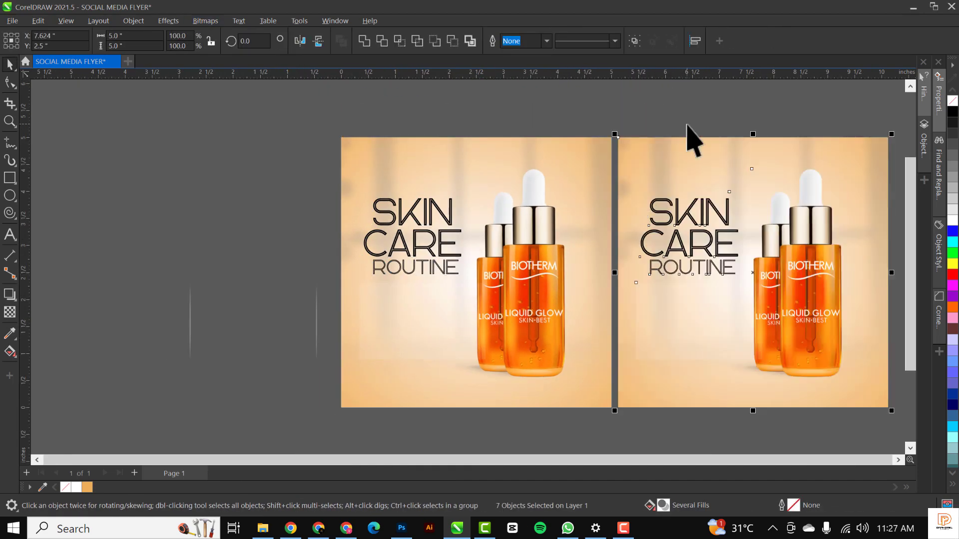
{"action": "left_click", "coordinate": [205, 21]}
{"action": "left_click", "coordinate": [227, 34]}
{"action": "left_click", "coordinate": [491, 331]}
Apply an effect to the flattened flyer copy and PowerClip it inside the rectangle below the headline.
{"action": "left_click", "coordinate": [169, 21]}
{"action": "left_click", "coordinate": [539, 189]}
{"action": "right_click", "coordinate": [706, 244]}
{"action": "left_click", "coordinate": [758, 340]}
{"action": "left_click", "coordinate": [442, 300]}
Fill the PowerClip rectangle with black and move it off the flyer to the lower left.
{"action": "left_click_drag", "start_coordinate": [442, 300], "coordinate": [253, 304]}
{"action": "key", "text": "ctrl+z"}
{"action": "left_click", "coordinate": [487, 273]}
{"action": "left_click", "coordinate": [952, 111]}
{"action": "scroll", "coordinate": [486, 273], "scroll_direction": "down", "scroll_amount": 1}
{"action": "left_click_drag", "start_coordinate": [486, 273], "coordinate": [265, 365]}
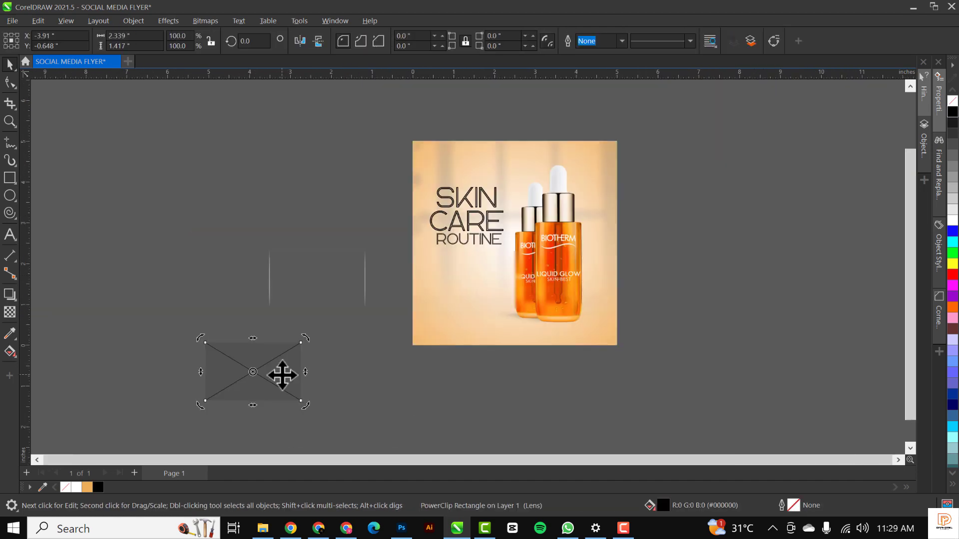
{"action": "right_click", "coordinate": [266, 372]}
{"action": "left_click", "coordinate": [554, 239]}
{"action": "left_click", "coordinate": [10, 312]}
{"action": "left_click", "coordinate": [952, 122]}
{"action": "left_click", "coordinate": [169, 21]}
{"action": "left_click", "coordinate": [334, 138]}
{"action": "left_click", "coordinate": [558, 292]}
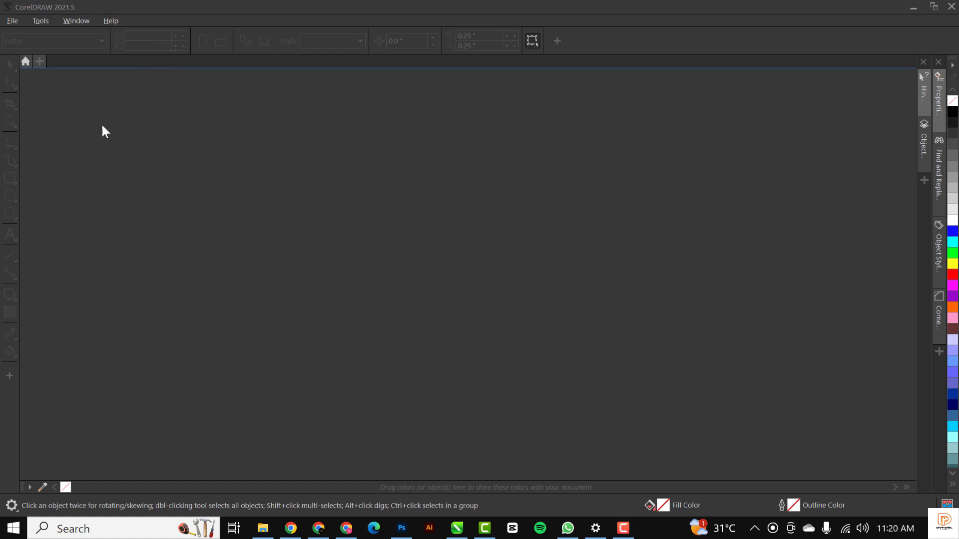
Start a new document named SOCIAL MEDIA FLYER with RGB as the primary color mode.
{"action": "left_click", "coordinate": [12, 15]}
{"action": "left_click", "coordinate": [43, 33]}
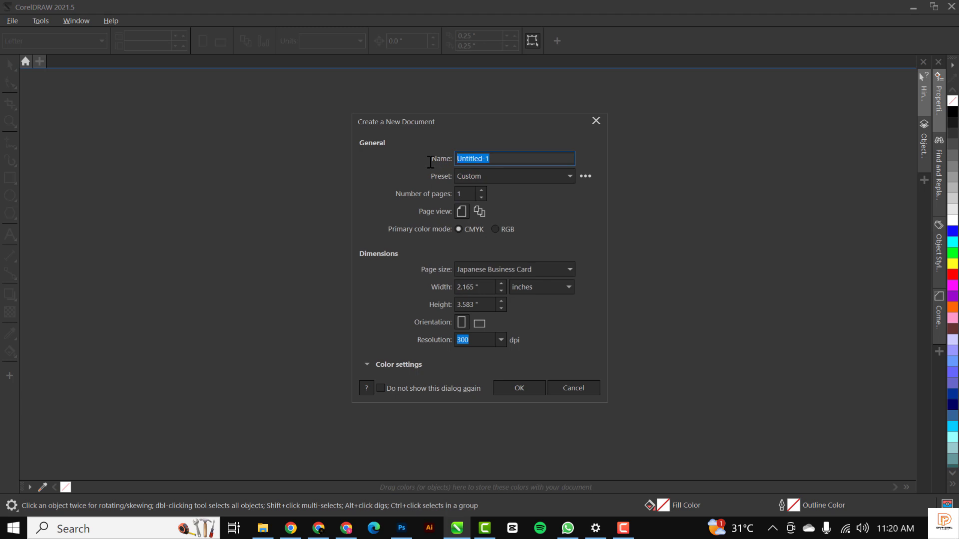
{"action": "type", "text": "P"}
{"action": "type", "text": "FLYER"}
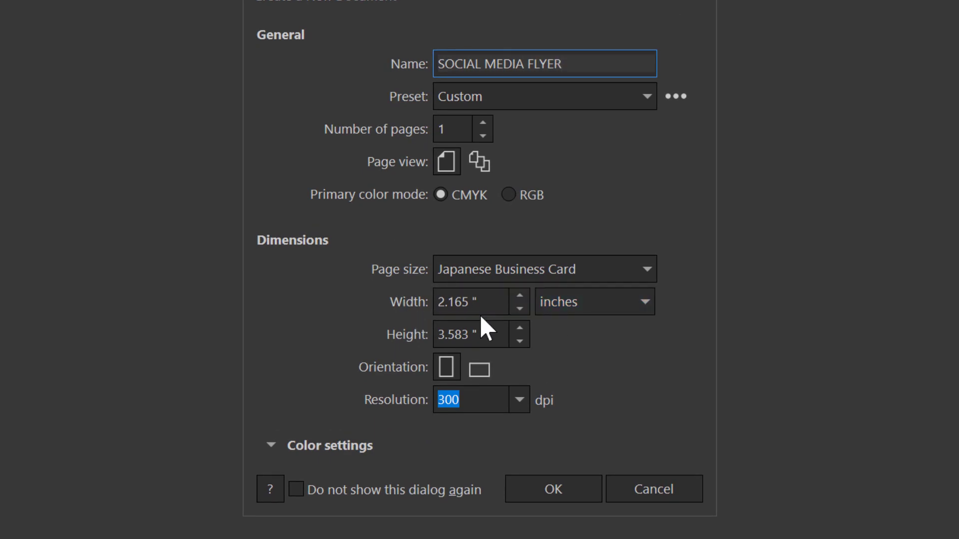
{"action": "left_click", "coordinate": [510, 193]}
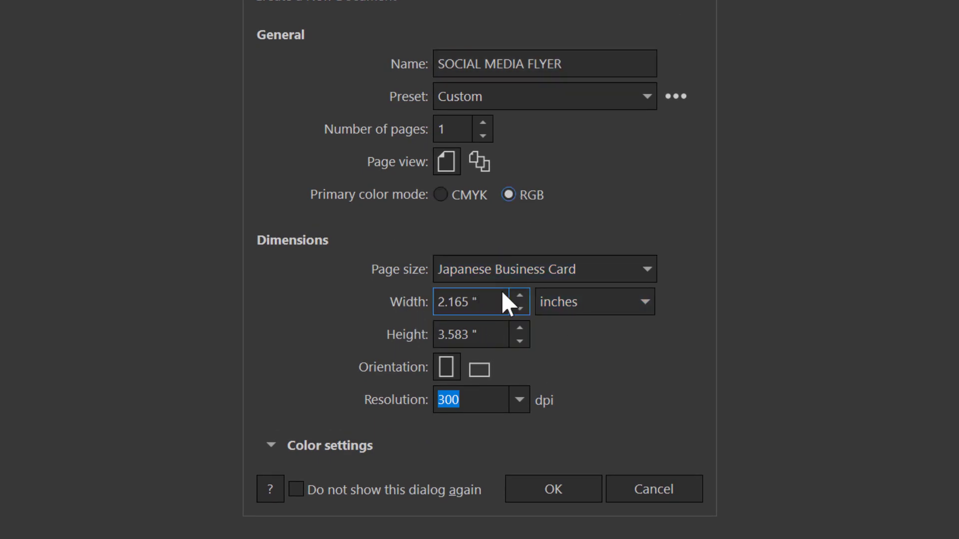
Set the page size to 5 inches wide by 5 inches high and create the document.
{"action": "left_click", "coordinate": [496, 307]}
{"action": "type", "text": "5"}
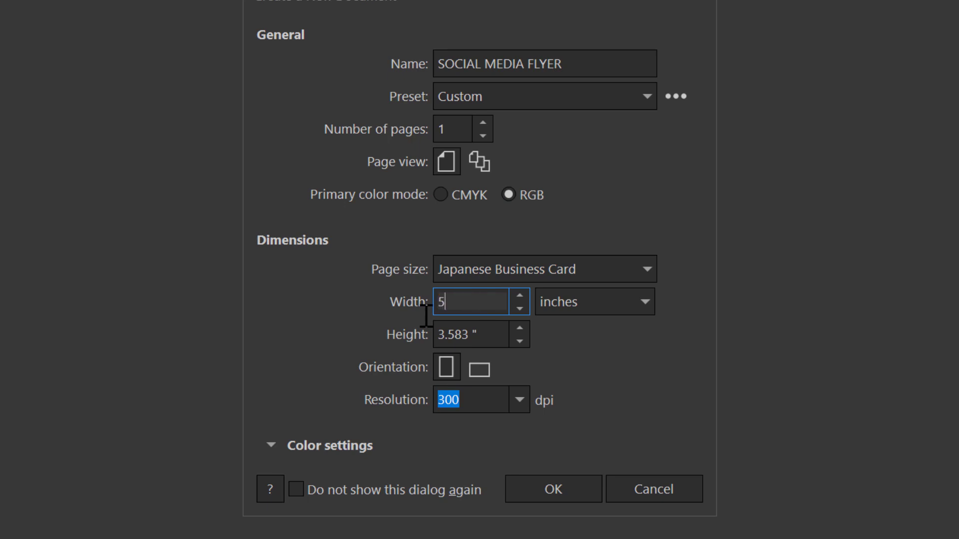
{"action": "left_click", "coordinate": [495, 336]}
{"action": "type", "text": "5"}
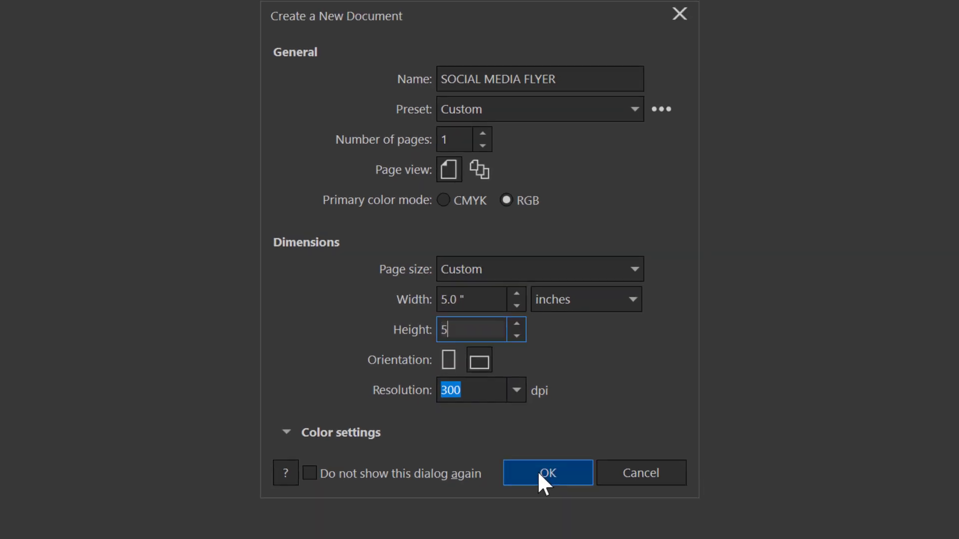
{"action": "left_click", "coordinate": [541, 474]}
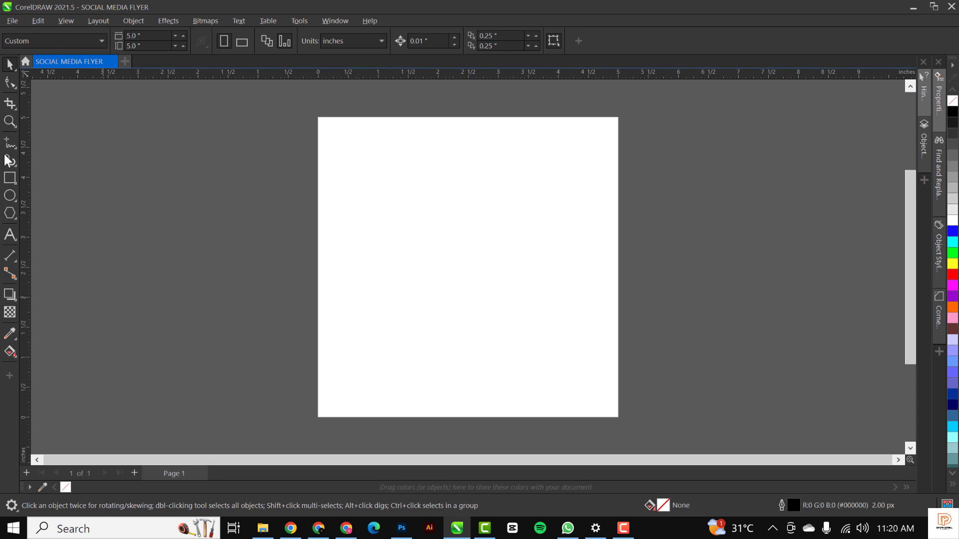
Add a page-sized rectangle with a white fill and no outline.
{"action": "double_click", "coordinate": [11, 181]}
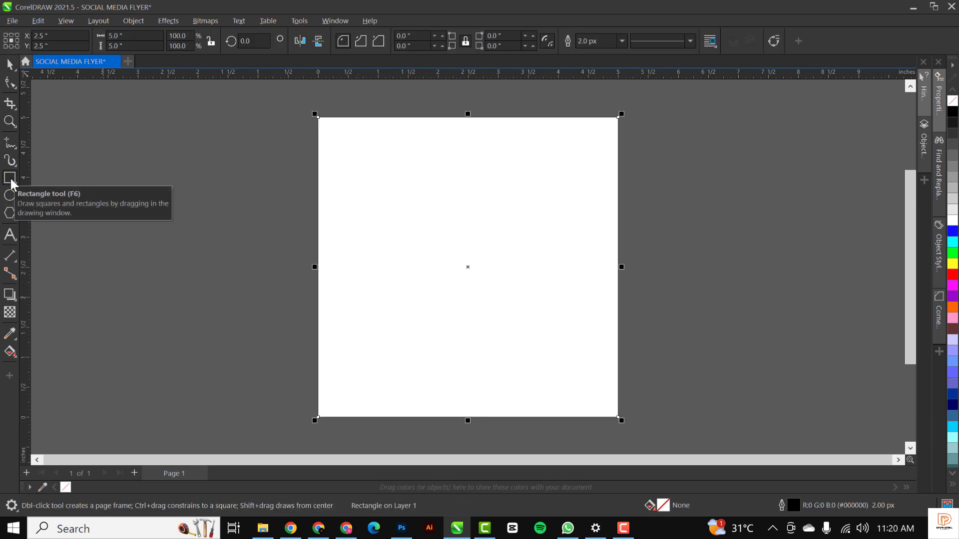
{"action": "key", "text": "F4"}
{"action": "key", "text": "space"}
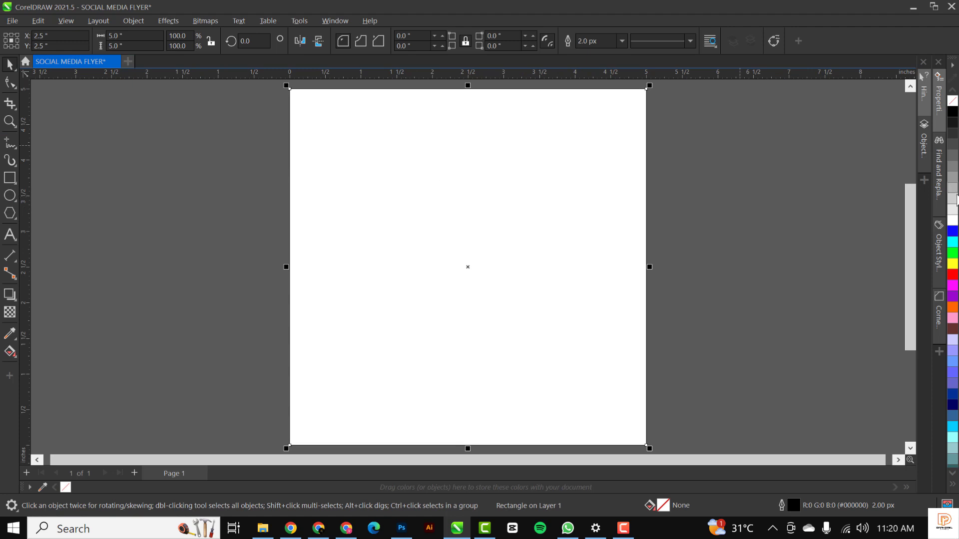
{"action": "right_click", "coordinate": [952, 101]}
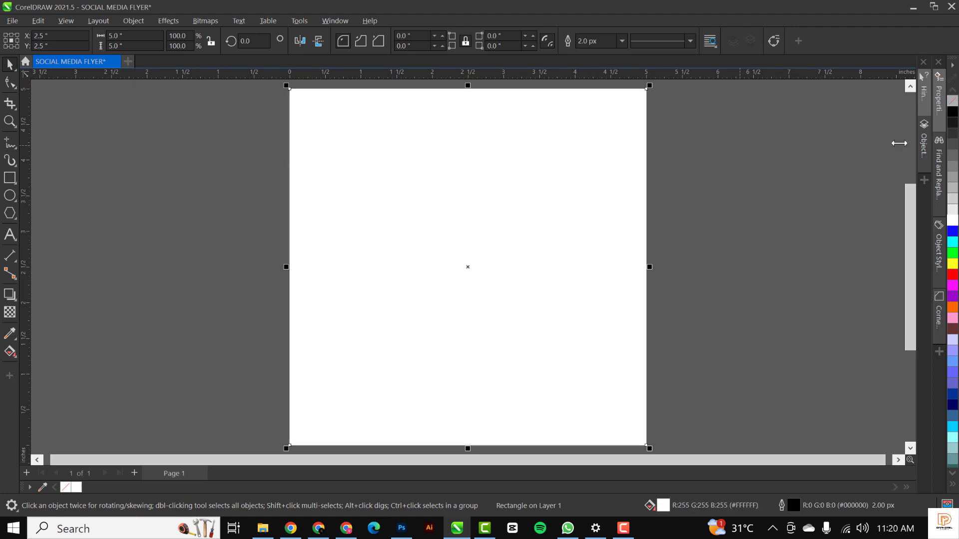
{"action": "left_click", "coordinate": [544, 232]}
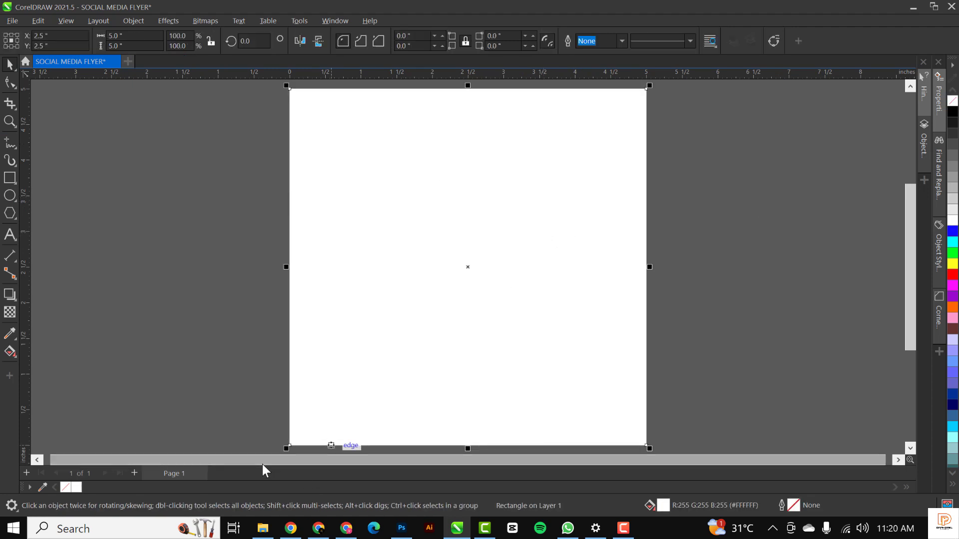
{"action": "left_click", "coordinate": [163, 208]}
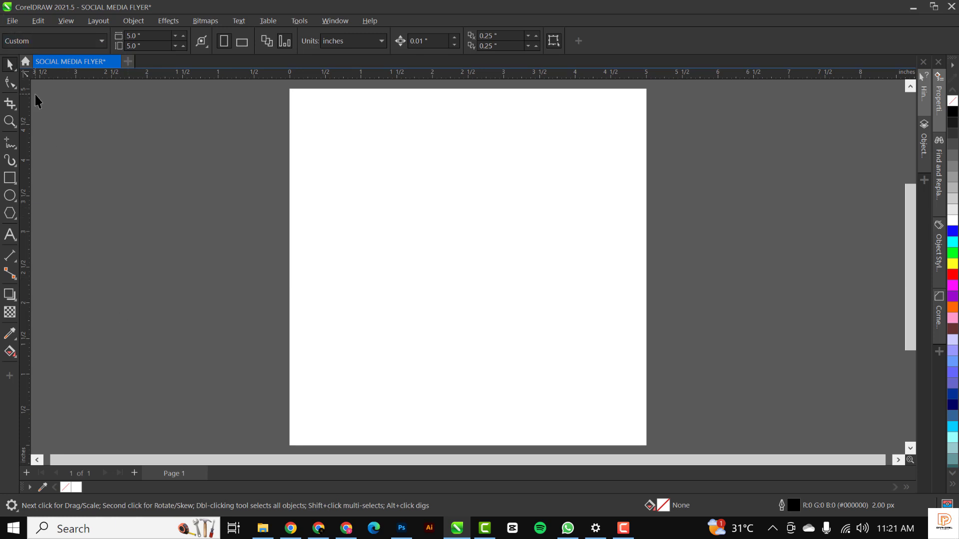
Switch to File Explorer and import bottle image 2 from the RESOURCE FILE folder, placing it beside the flyer page.
{"action": "left_click", "coordinate": [376, 172]}
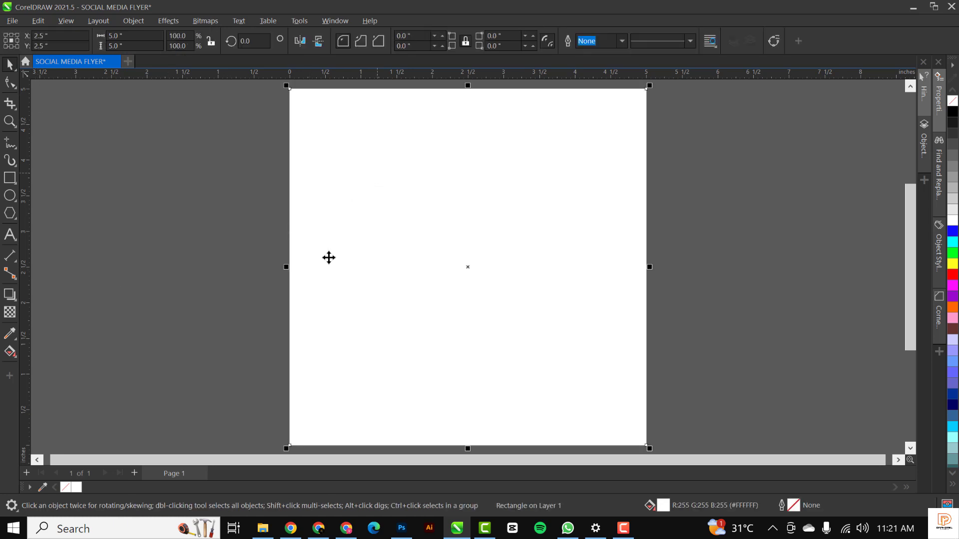
{"action": "left_click", "coordinate": [262, 529]}
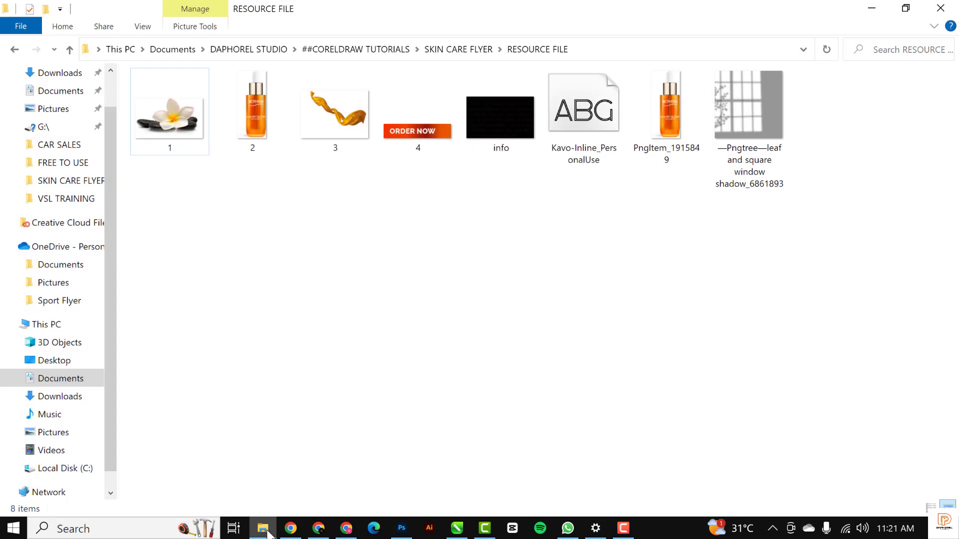
{"action": "left_click", "coordinate": [257, 119]}
{"action": "left_click_drag", "start_coordinate": [256, 118], "coordinate": [203, 257]}
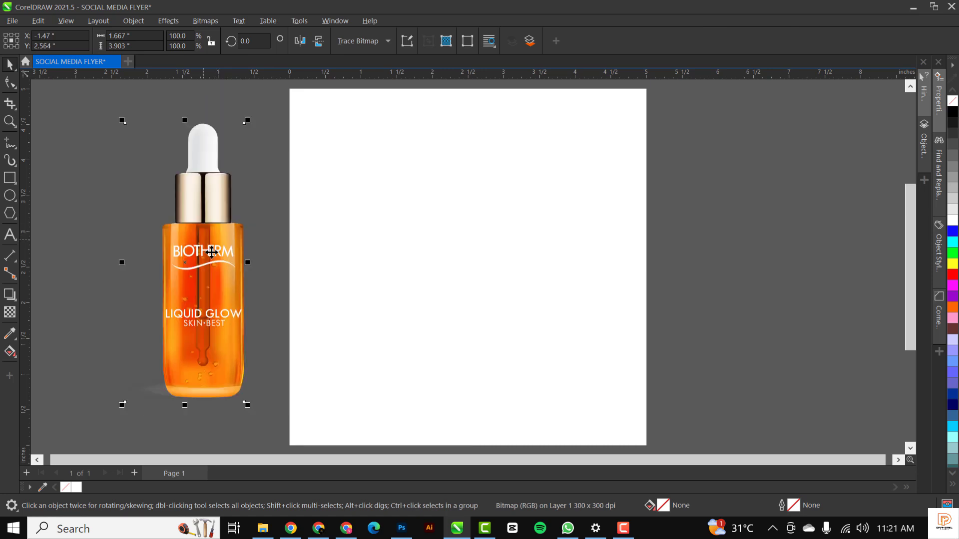
Sample the light orange from the bottle and fill the page-sized rectangle with it.
{"action": "left_click", "coordinate": [9, 333]}
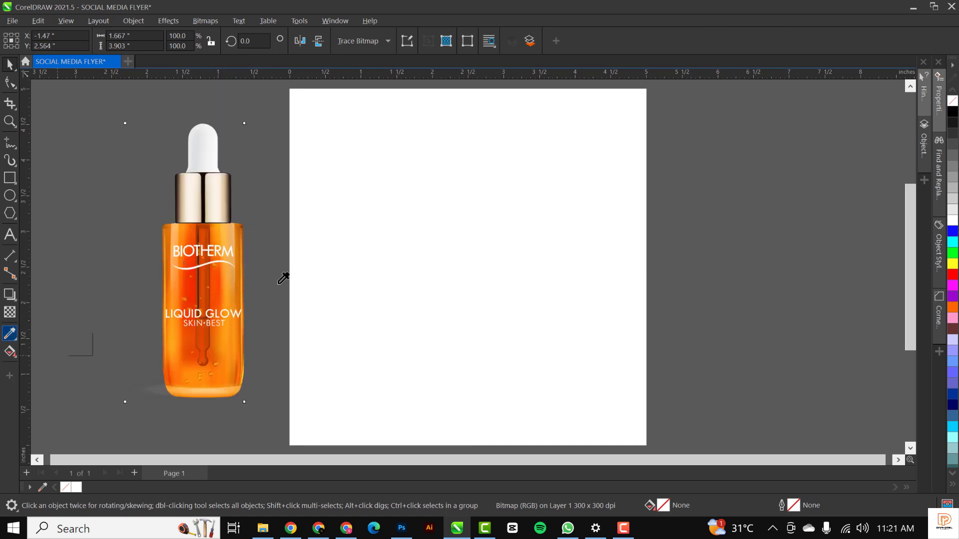
{"action": "left_click", "coordinate": [231, 234]}
{"action": "left_click", "coordinate": [460, 216]}
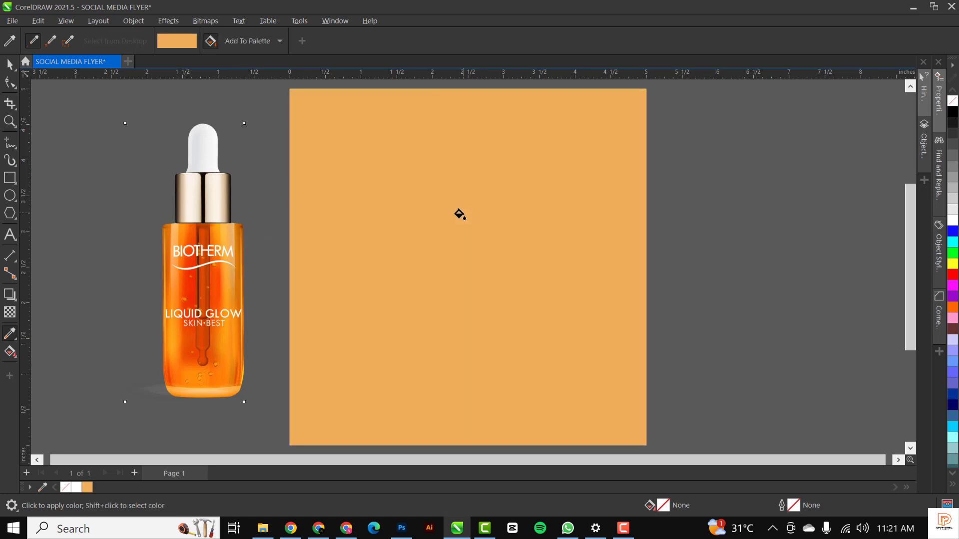
{"action": "key", "text": "space"}
Give the background rectangle an elliptical fountain fill from white at the centre to orange, extending its outer edge beyond the page.
{"action": "left_click", "coordinate": [485, 230]}
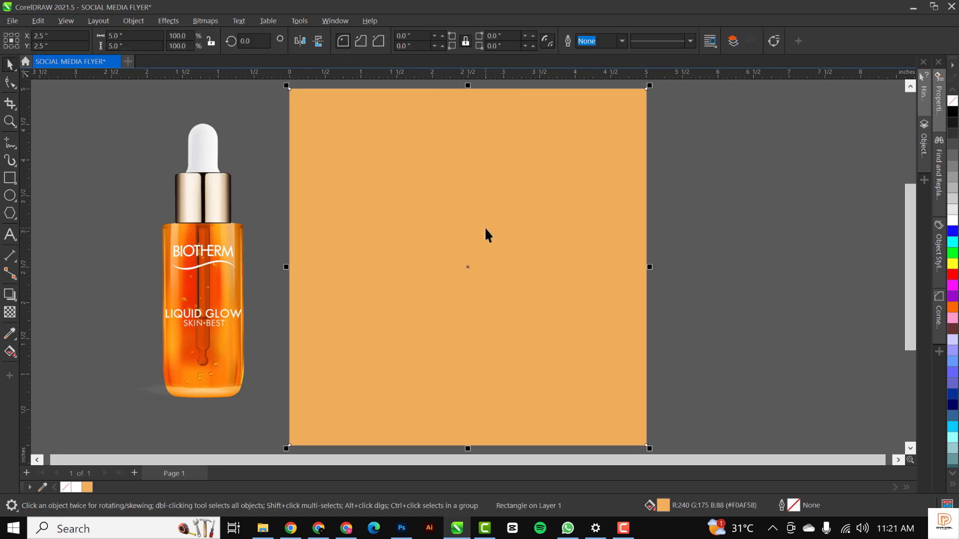
{"action": "left_click", "coordinate": [485, 230]}
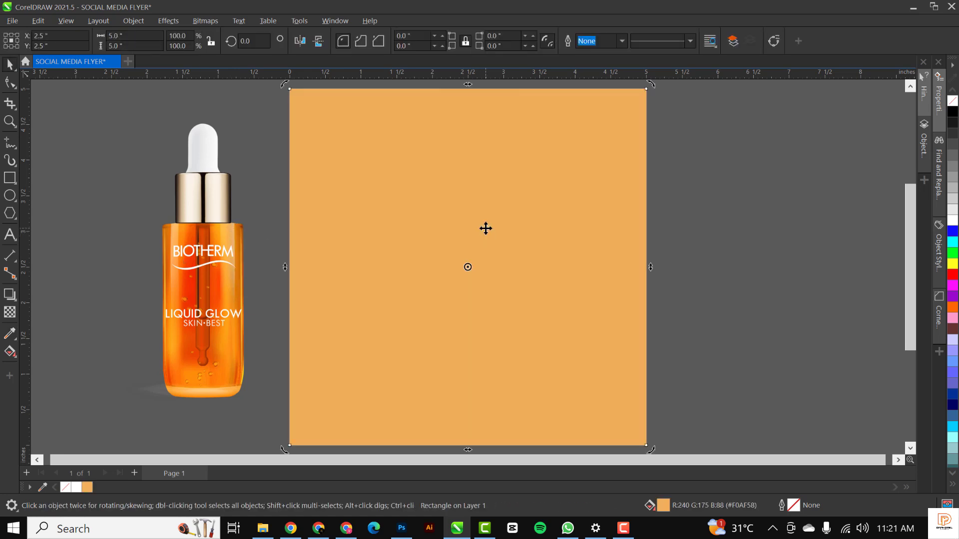
{"action": "left_click", "coordinate": [10, 311]}
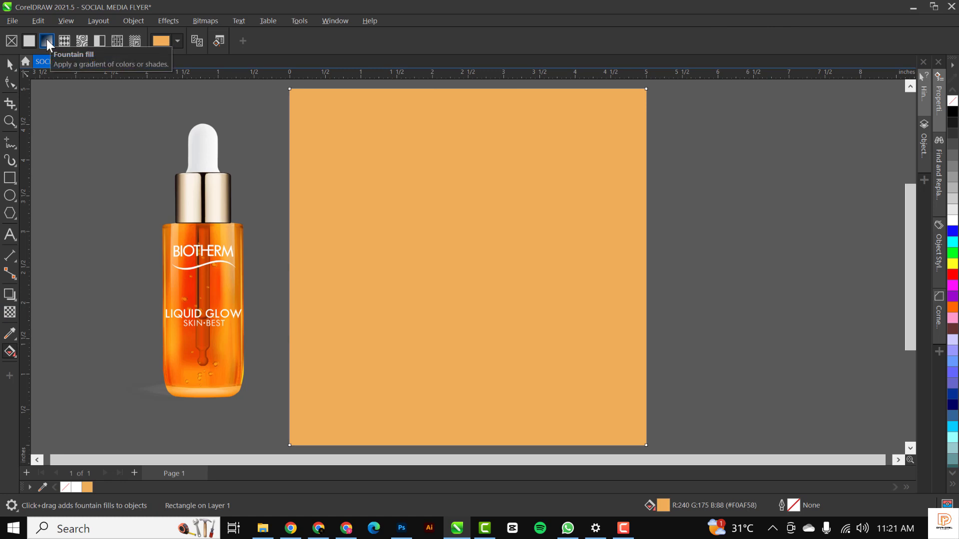
{"action": "left_click", "coordinate": [46, 39]}
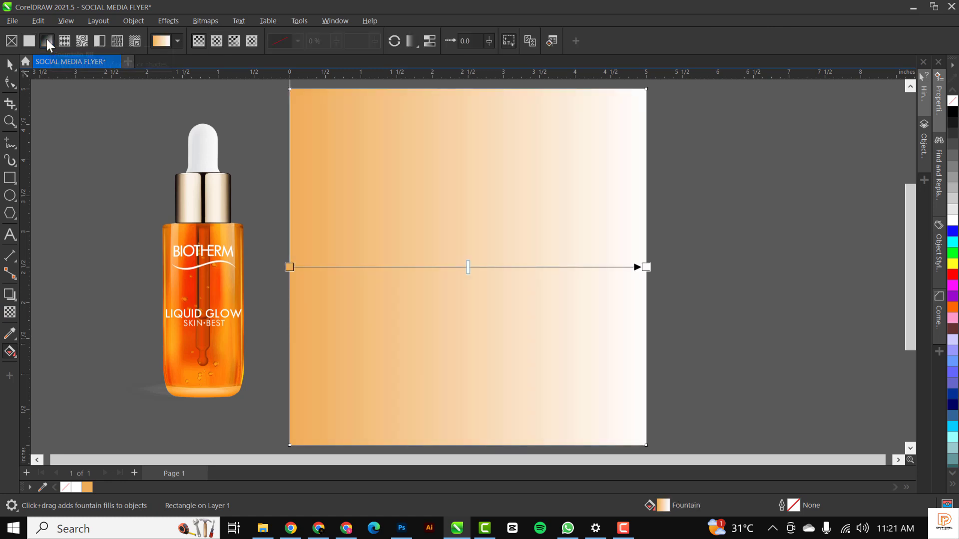
{"action": "left_click", "coordinate": [218, 40]}
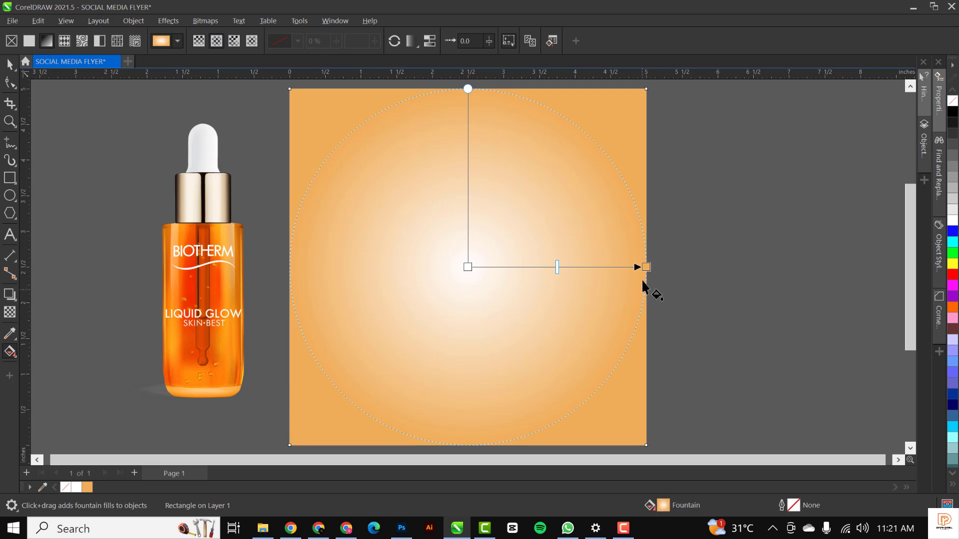
{"action": "left_click_drag", "start_coordinate": [649, 267], "coordinate": [759, 288]}
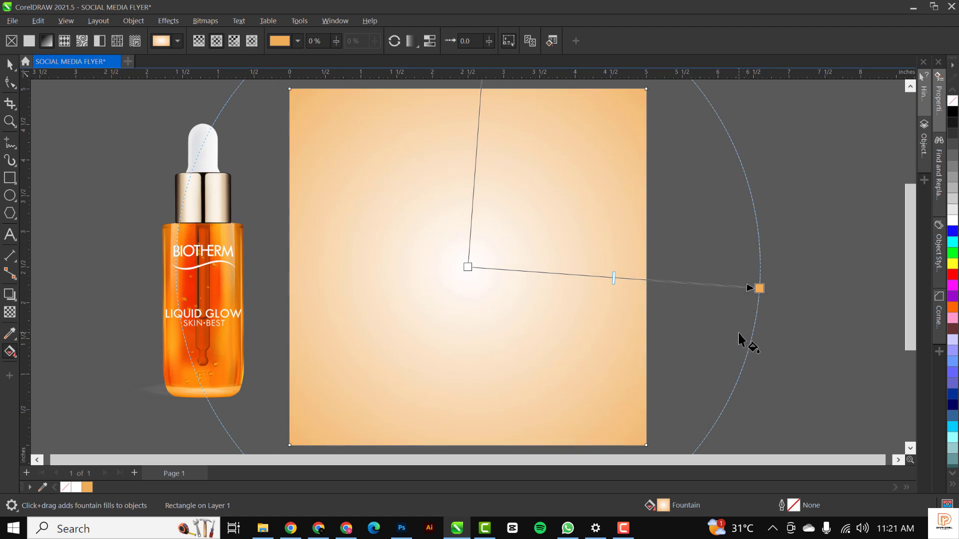
{"action": "key", "text": "space"}
Move the bottle onto the right half of the flyer and place a copy scaled to about 69% overlapping its left side.
{"action": "left_click", "coordinate": [206, 259]}
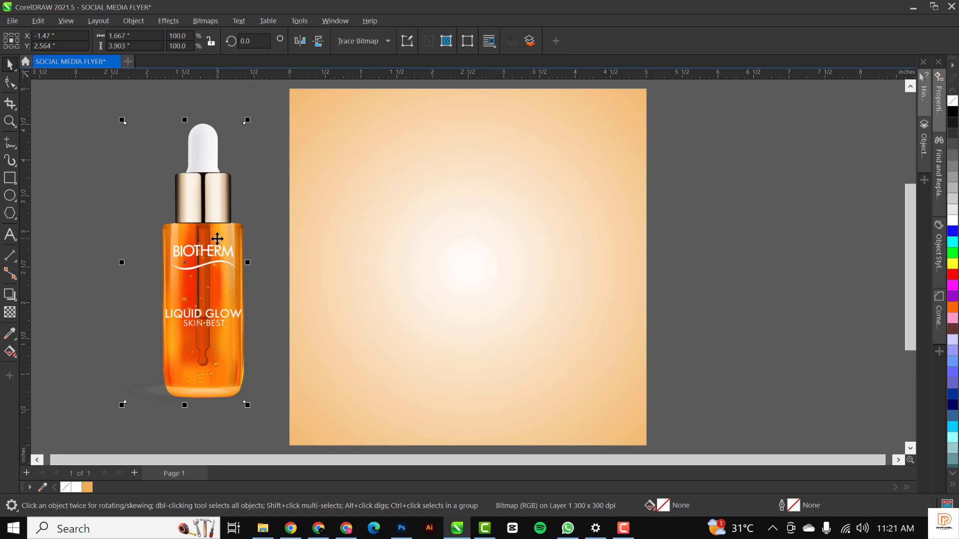
{"action": "left_click_drag", "start_coordinate": [219, 252], "coordinate": [555, 254]}
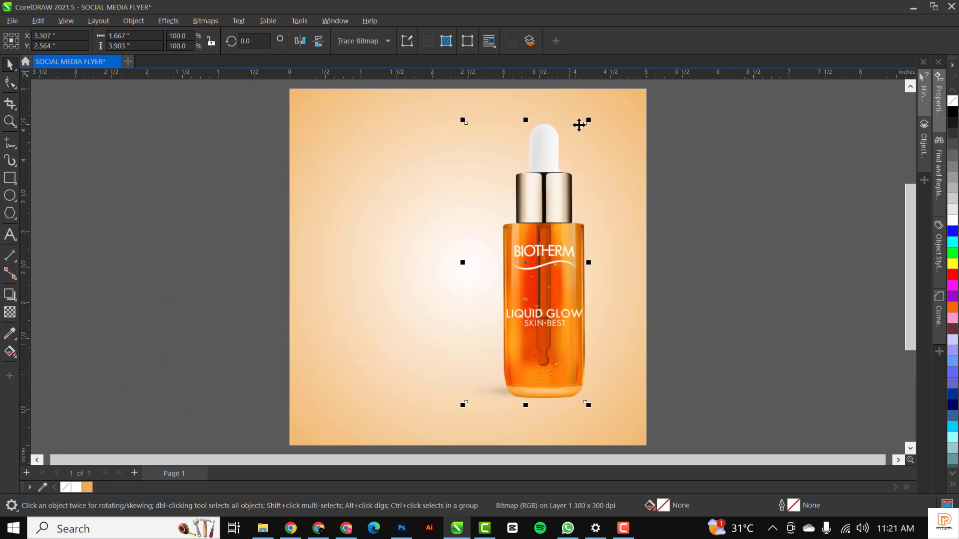
{"action": "left_click_drag", "start_coordinate": [587, 120], "coordinate": [552, 138]}
{"action": "left_click_drag", "start_coordinate": [527, 298], "coordinate": [507, 298]}
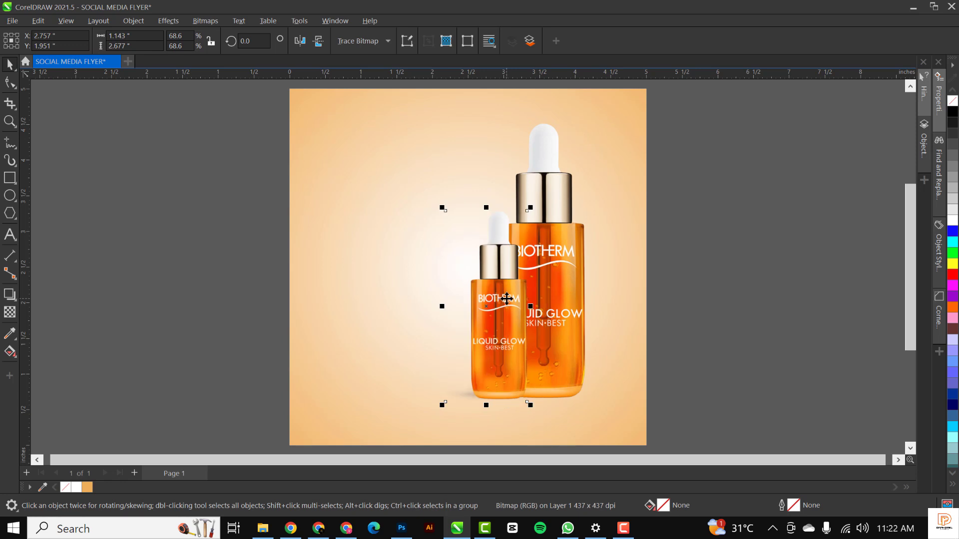
Enlarge the smaller bottle to about 87% and send it behind the large bottle.
{"action": "left_click_drag", "start_coordinate": [529, 207], "coordinate": [542, 178]}
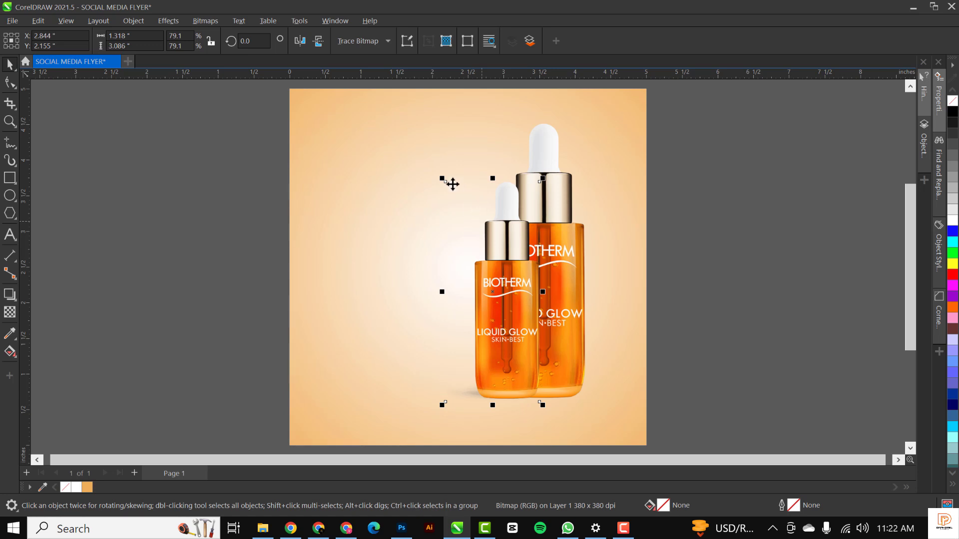
{"action": "left_click_drag", "start_coordinate": [442, 179], "coordinate": [414, 157]}
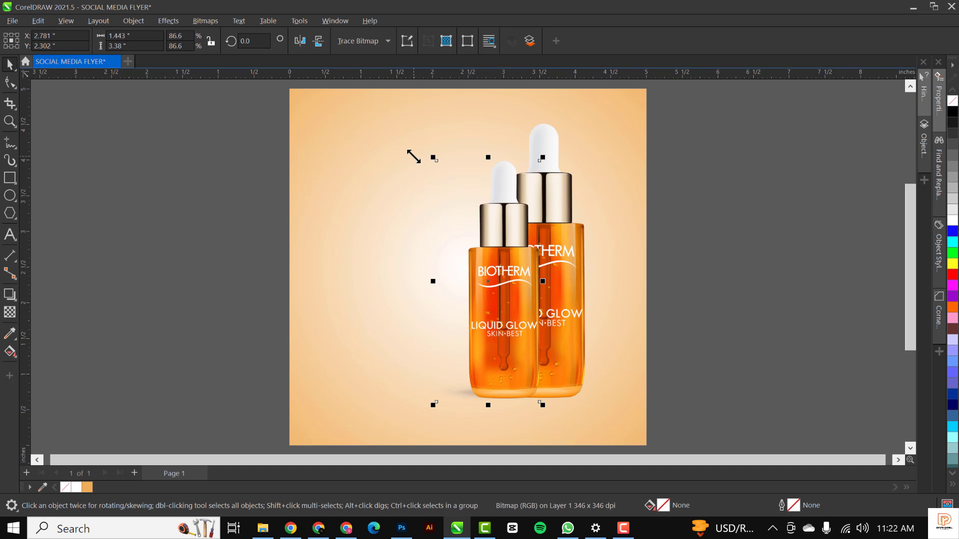
{"action": "key", "text": "ctrl+Page_Down"}
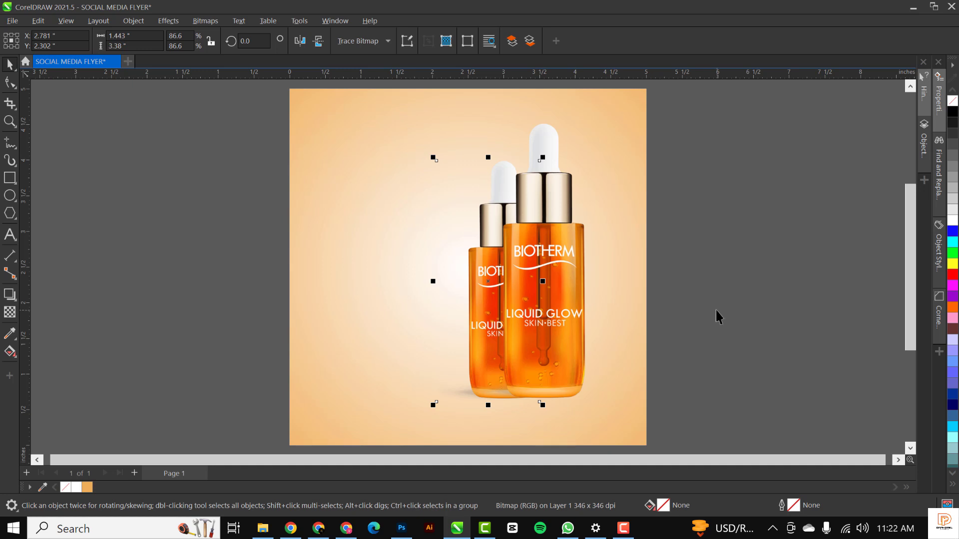
{"action": "left_click", "coordinate": [752, 250]}
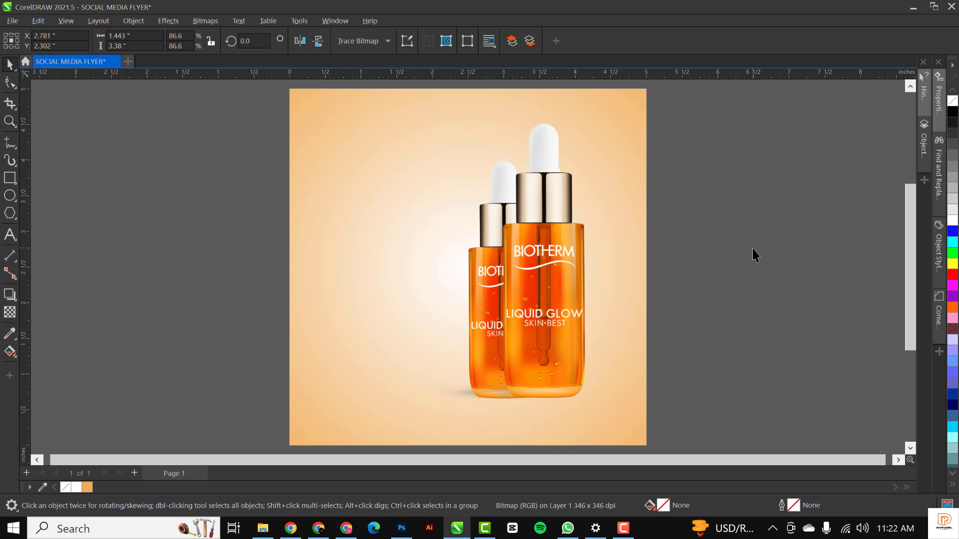
Move the large front bottle slightly down so its base sits just below the rear bottle's base.
{"action": "left_click", "coordinate": [533, 362]}
{"action": "left_click_drag", "start_coordinate": [532, 327], "coordinate": [532, 340]}
{"action": "left_click", "coordinate": [804, 275]}
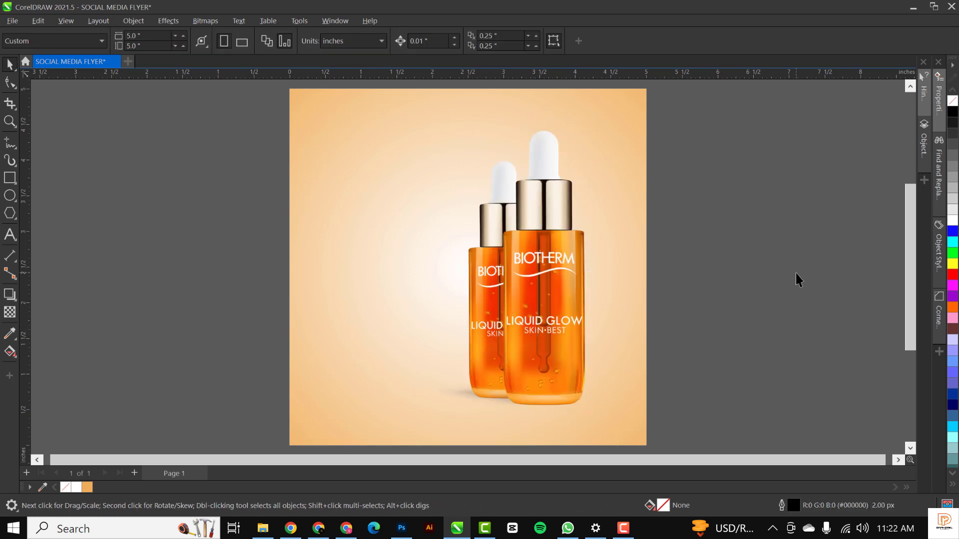
Bring the leaf and square window shadow image from the resource folder into the drawing and place it over the flyer.
{"action": "left_click", "coordinate": [558, 266]}
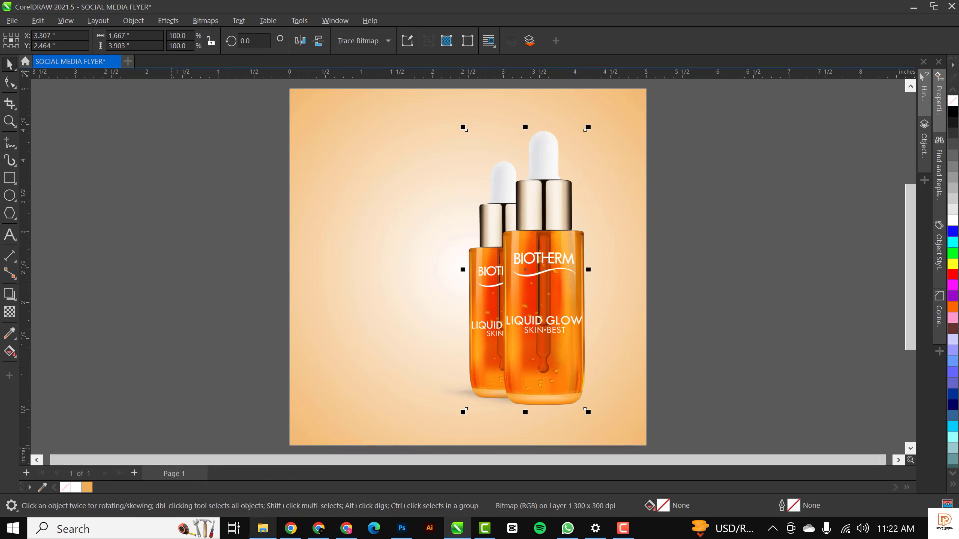
{"action": "mouse_move", "coordinate": [263, 529]}
{"action": "left_click", "coordinate": [262, 470]}
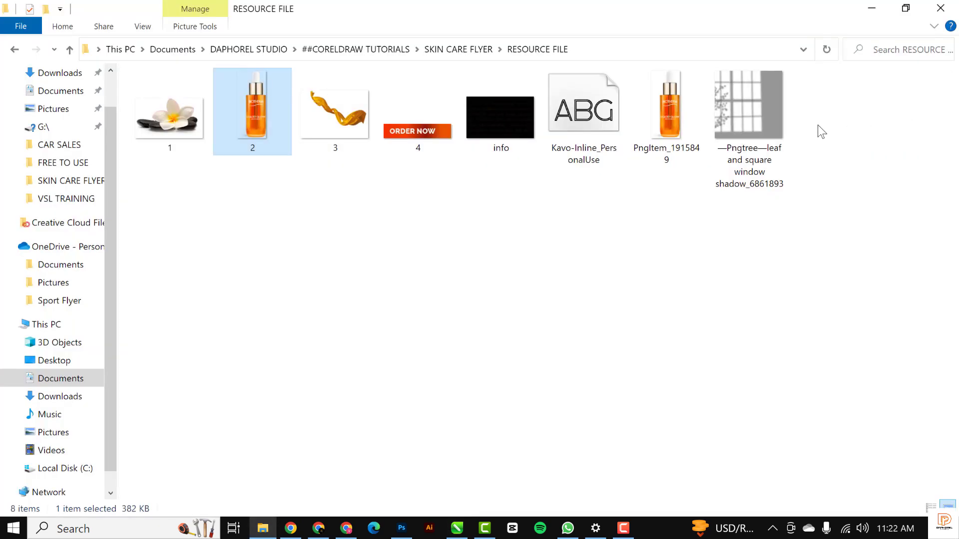
{"action": "left_click", "coordinate": [750, 107]}
{"action": "left_click_drag", "start_coordinate": [747, 97], "coordinate": [111, 175]}
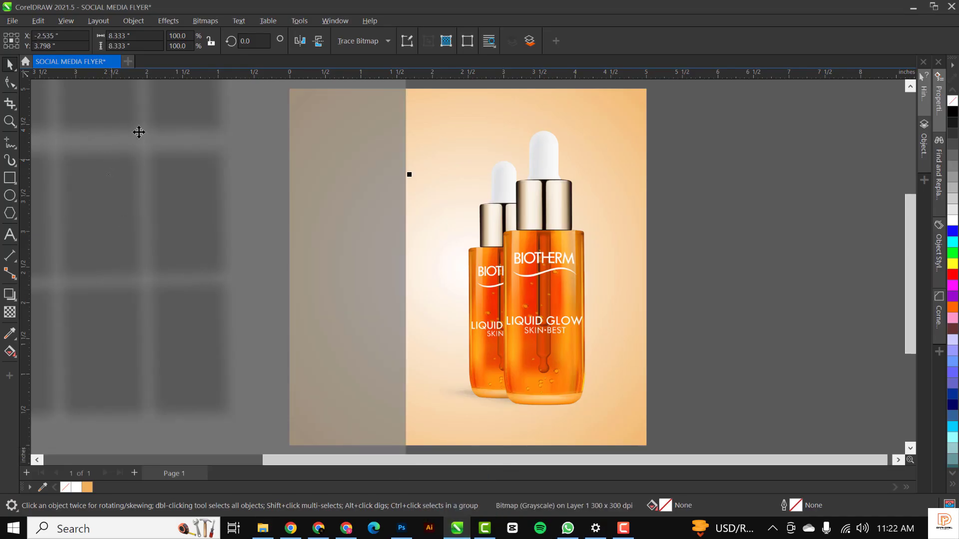
{"action": "scroll", "coordinate": [143, 134], "scroll_direction": "down", "scroll_amount": 4}
{"action": "left_click_drag", "start_coordinate": [155, 147], "coordinate": [258, 196]}
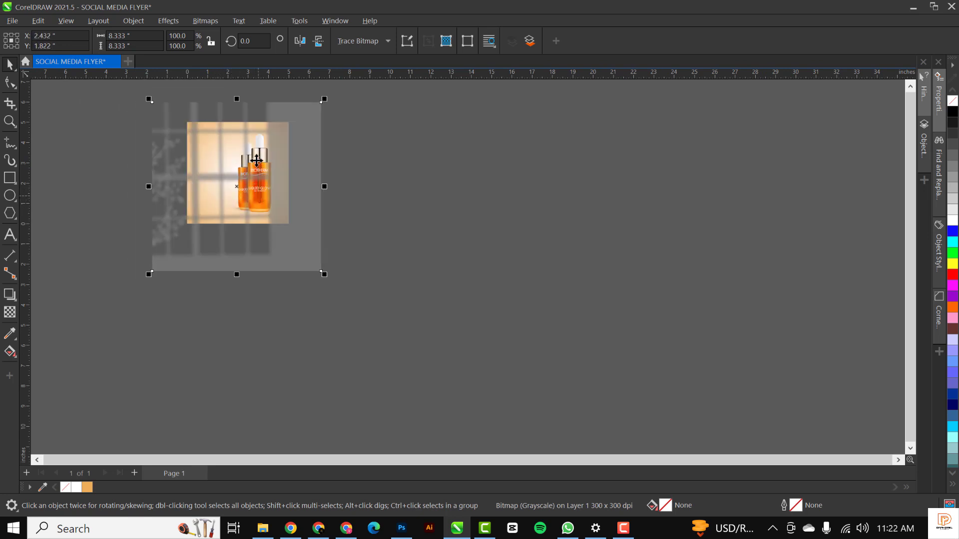
{"action": "scroll", "coordinate": [256, 160], "scroll_direction": "up", "scroll_amount": 2}
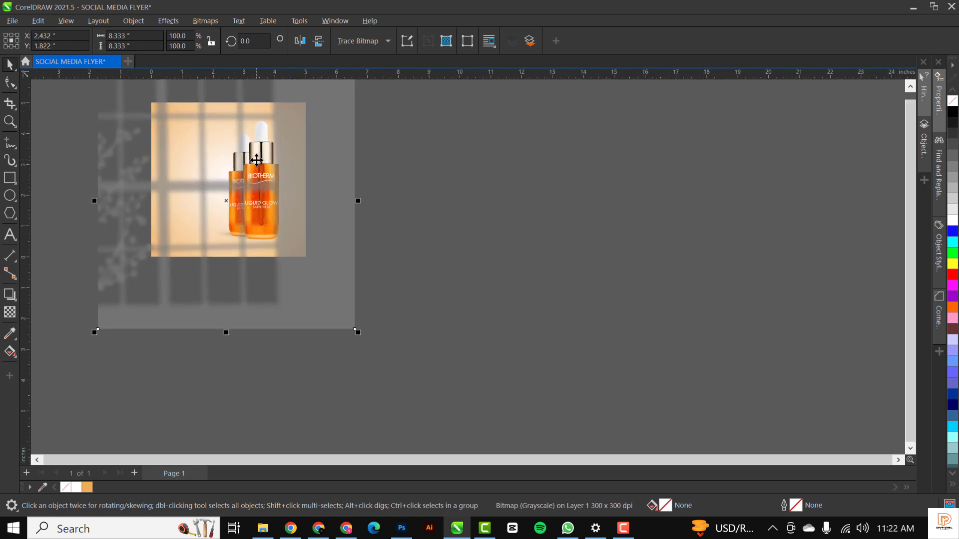
Give the window shadow image a uniform transparency of 75.
{"action": "left_click", "coordinate": [13, 320]}
{"action": "left_click", "coordinate": [29, 42]}
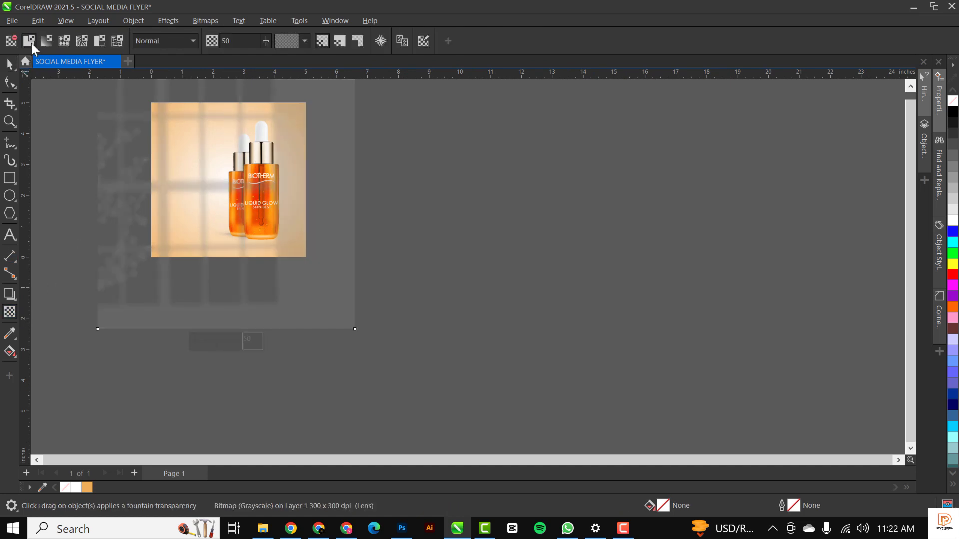
{"action": "left_click_drag", "start_coordinate": [265, 37], "coordinate": [277, 37]}
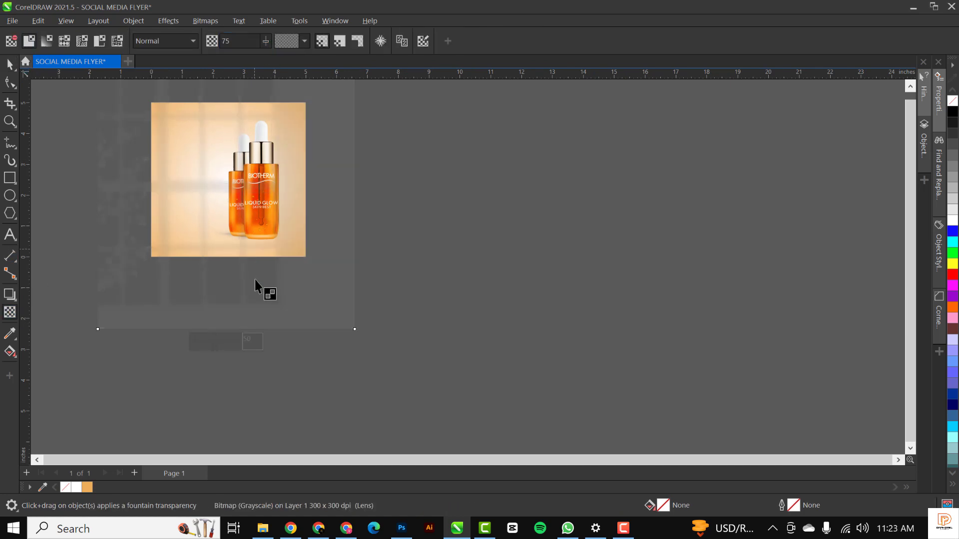
Scale the window shadow image to about 81% and move it up so its lower edge crosses the lower part of the bottles.
{"action": "key", "text": "space"}
{"action": "left_click_drag", "start_coordinate": [357, 332], "coordinate": [309, 282]}
{"action": "left_click_drag", "start_coordinate": [233, 214], "coordinate": [270, 217]}
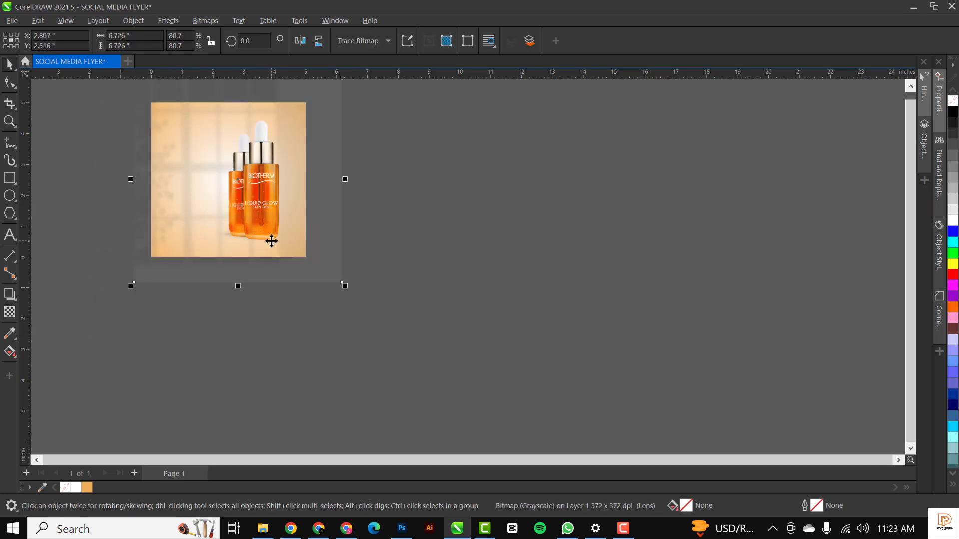
{"action": "scroll", "coordinate": [265, 165], "scroll_direction": "up", "scroll_amount": 1}
{"action": "left_click_drag", "start_coordinate": [266, 165], "coordinate": [267, 146]}
{"action": "left_click_drag", "start_coordinate": [255, 201], "coordinate": [260, 163]}
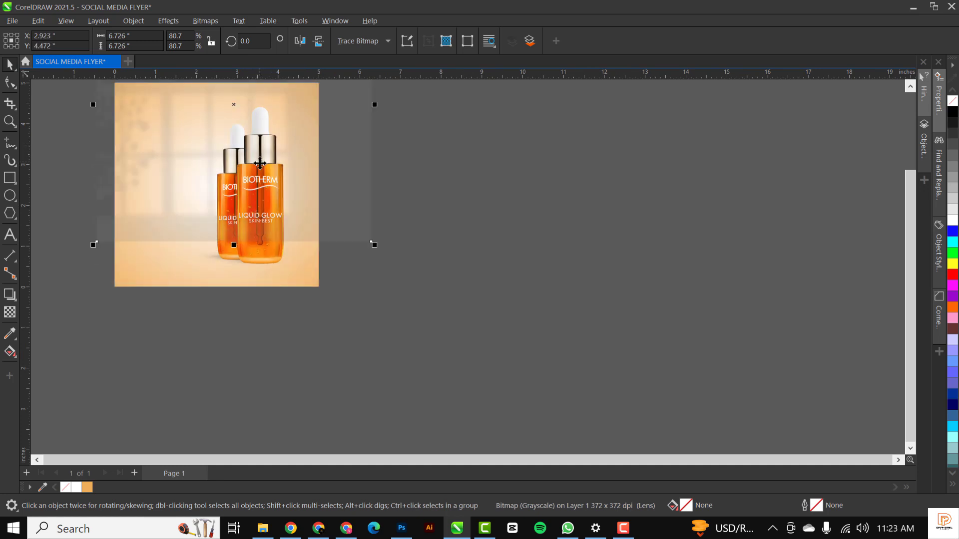
{"action": "scroll", "coordinate": [282, 230], "scroll_direction": "down", "scroll_amount": 1}
{"action": "scroll", "coordinate": [233, 135], "scroll_direction": "up", "scroll_amount": 1}
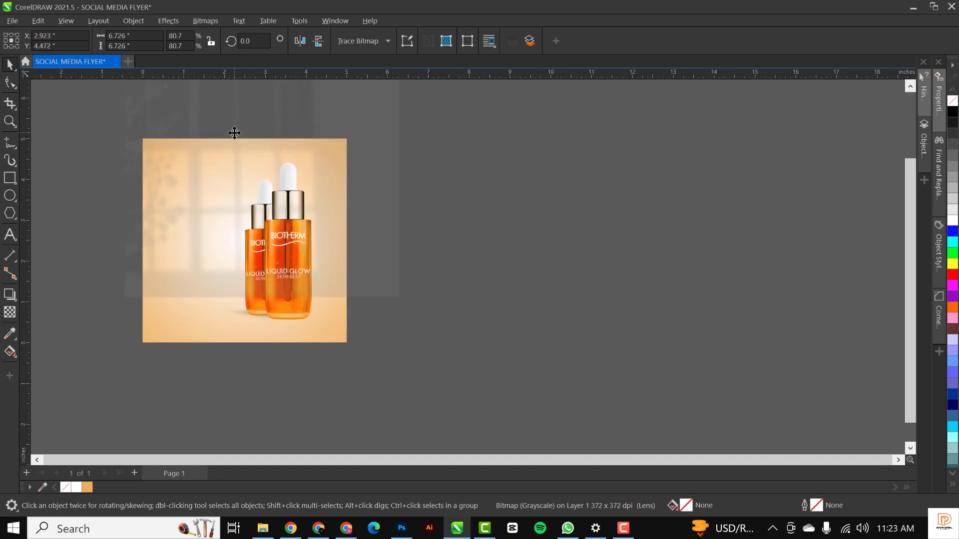
Apply a vertical linear fountain transparency to the window shadow image, fading it out completely towards its lower edge.
{"action": "left_click", "coordinate": [10, 312]}
{"action": "left_click_drag", "start_coordinate": [246, 187], "coordinate": [246, 292]}
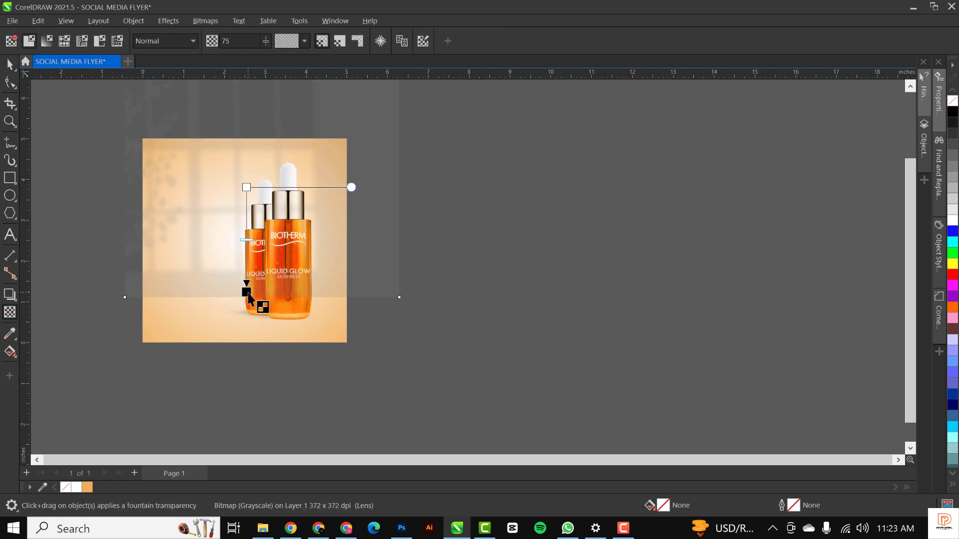
{"action": "key", "text": "space"}
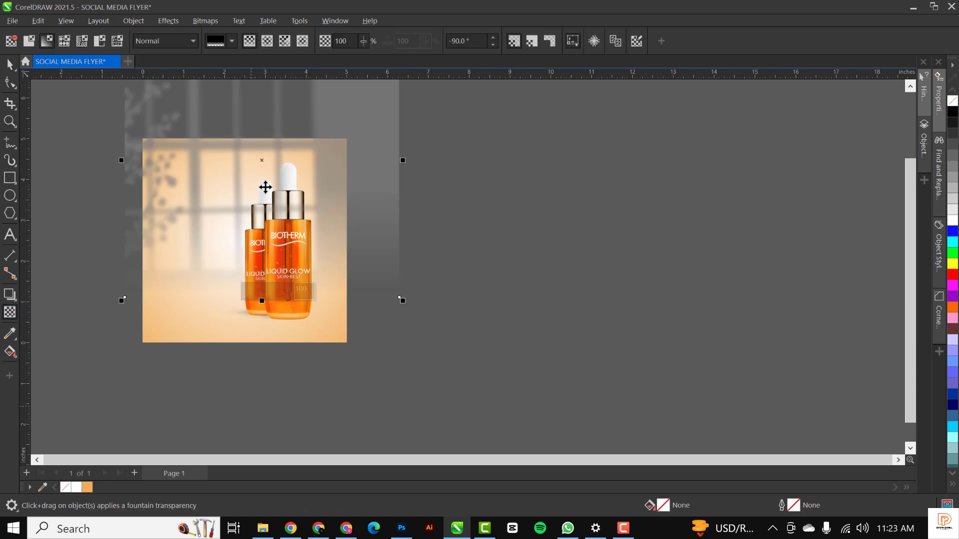
Enlarge the window shadow image to about 106% and shift it so the window bars fall across the flyer behind the bottle tops.
{"action": "left_click_drag", "start_coordinate": [334, 137], "coordinate": [327, 158]}
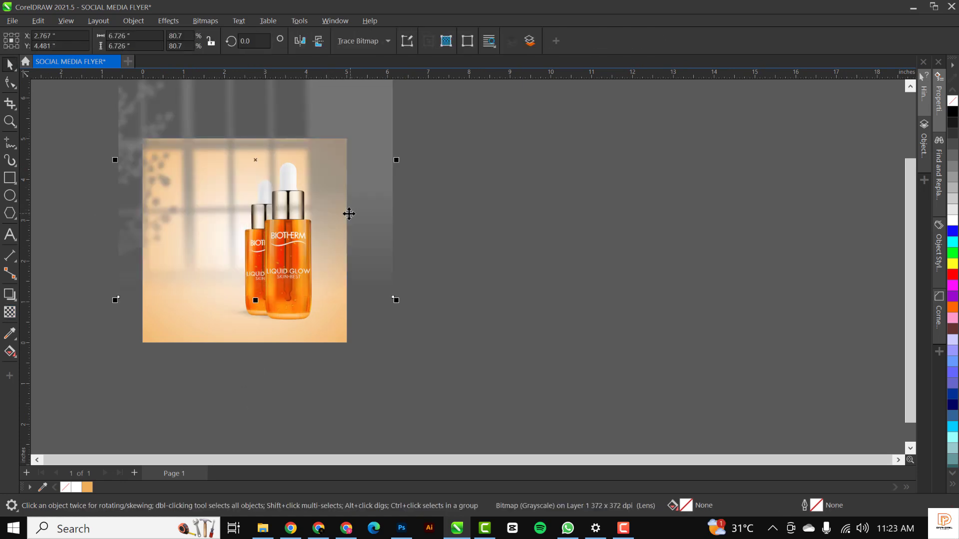
{"action": "scroll", "coordinate": [349, 212], "scroll_direction": "down", "scroll_amount": 1}
{"action": "left_click_drag", "start_coordinate": [391, 291], "coordinate": [366, 240]}
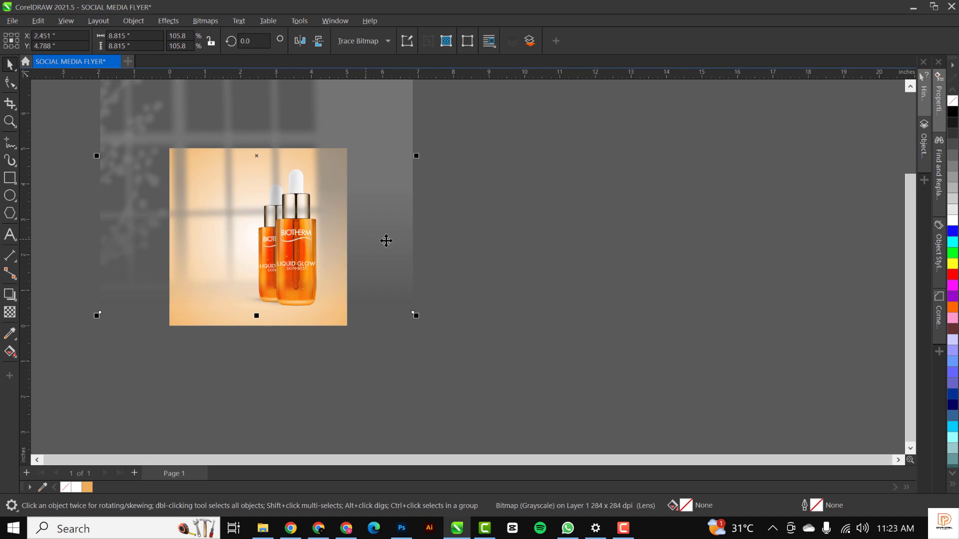
{"action": "left_click_drag", "start_coordinate": [319, 170], "coordinate": [335, 171]}
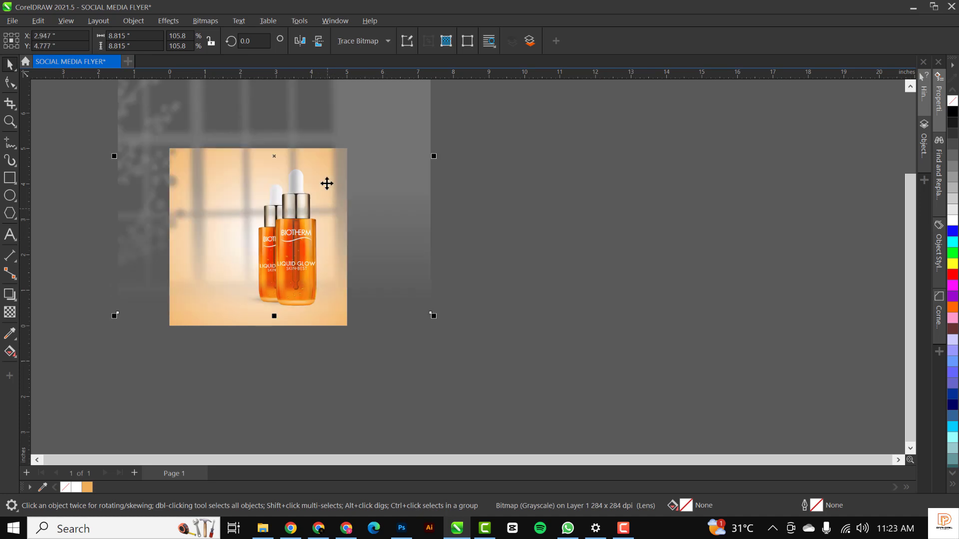
Convert the window shadow image to a 300 dpi 24-bit RGB bitmap with anti-aliasing and transparent background, and repeat the conversion once.
{"action": "left_click", "coordinate": [207, 19]}
{"action": "left_click", "coordinate": [217, 36]}
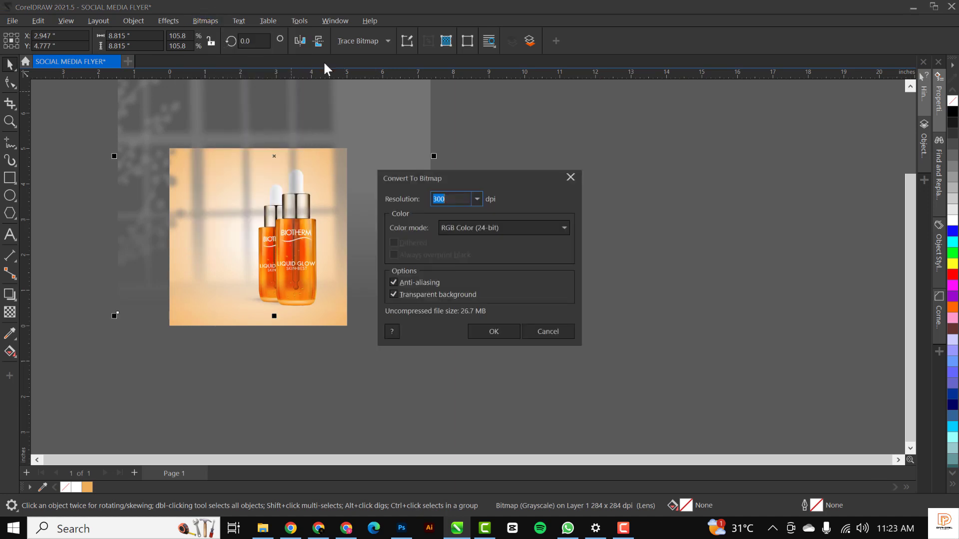
{"action": "left_click", "coordinate": [495, 331]}
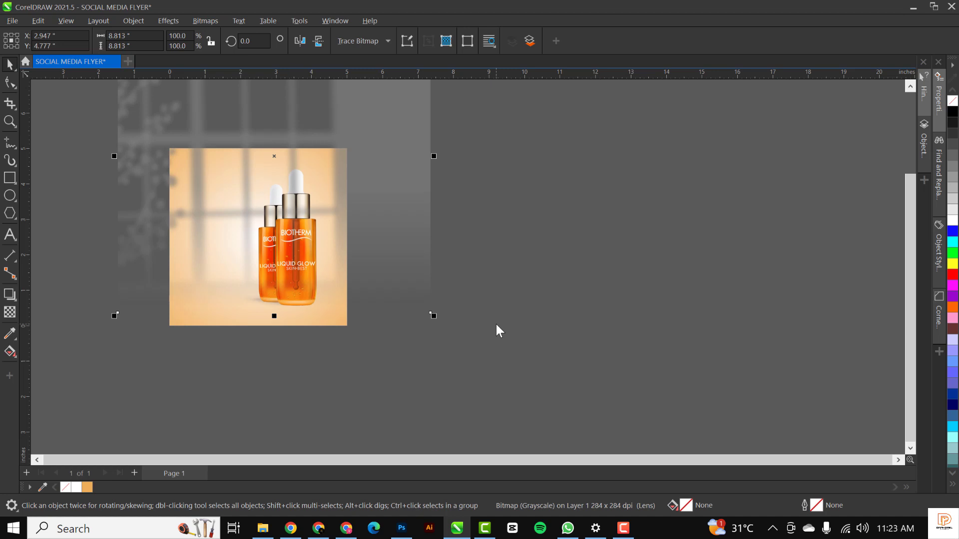
{"action": "left_click", "coordinate": [199, 20]}
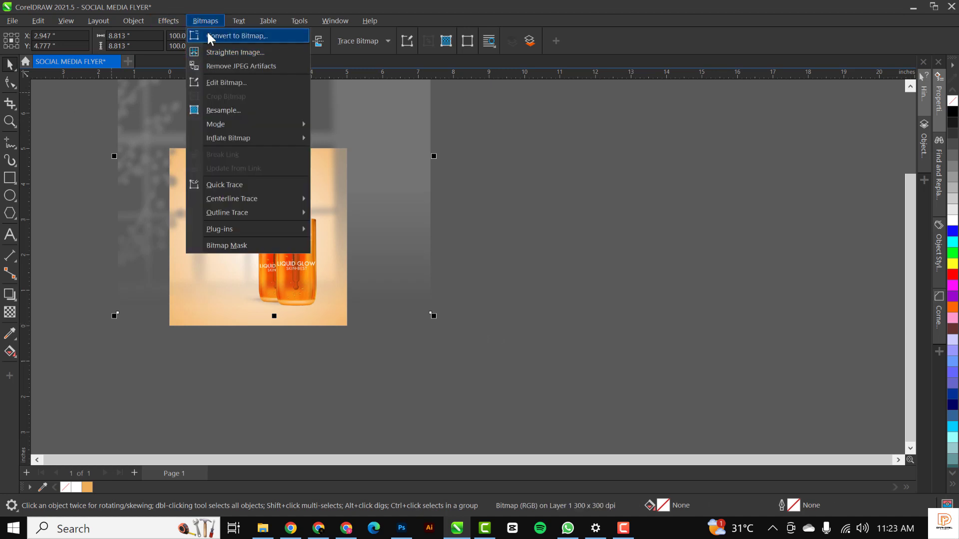
{"action": "left_click", "coordinate": [207, 31]}
{"action": "left_click", "coordinate": [493, 332]}
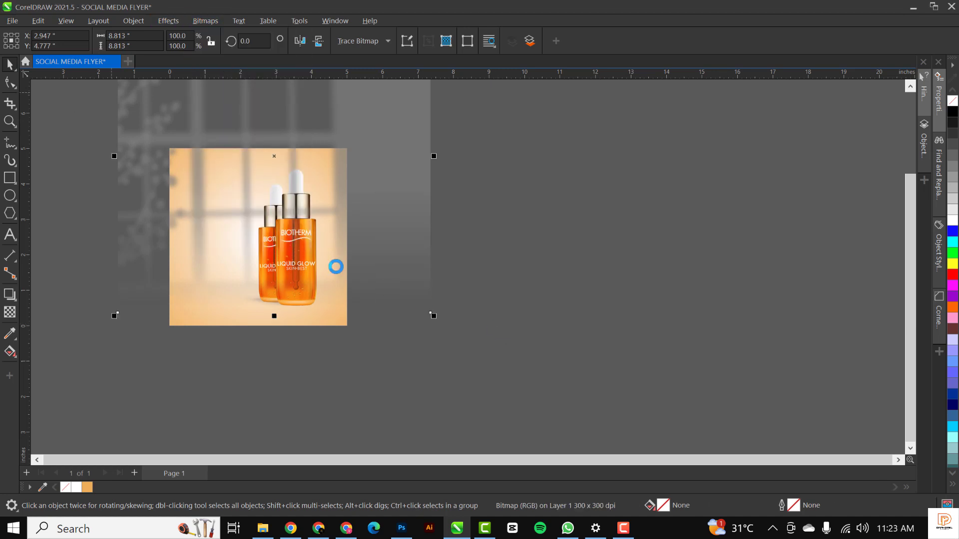
{"action": "scroll", "coordinate": [340, 243], "scroll_direction": "down", "scroll_amount": 1}
{"action": "scroll", "coordinate": [310, 187], "scroll_direction": "up", "scroll_amount": 1}
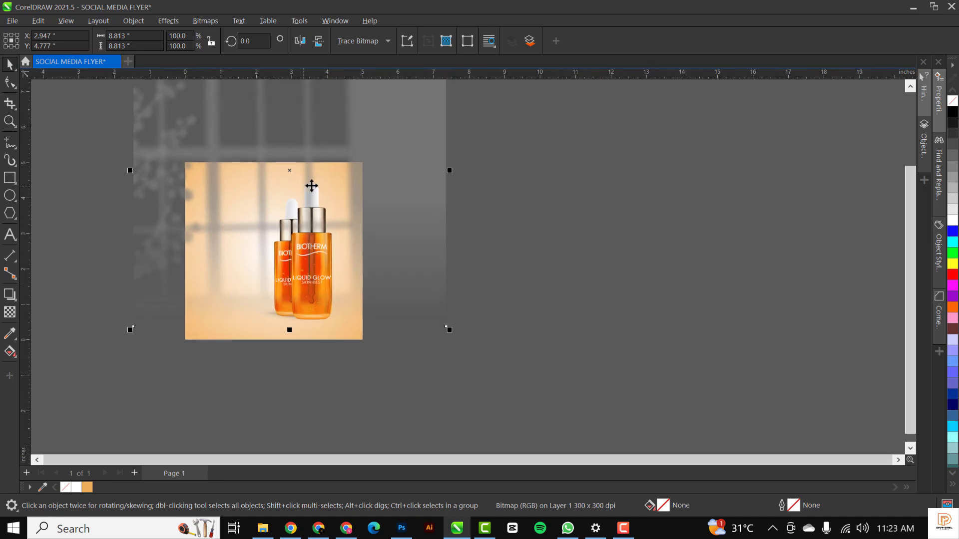
Move the window shadow bitmap off the page and PowerClip it inside the flyer's background rectangle.
{"action": "left_click_drag", "start_coordinate": [354, 188], "coordinate": [654, 270]}
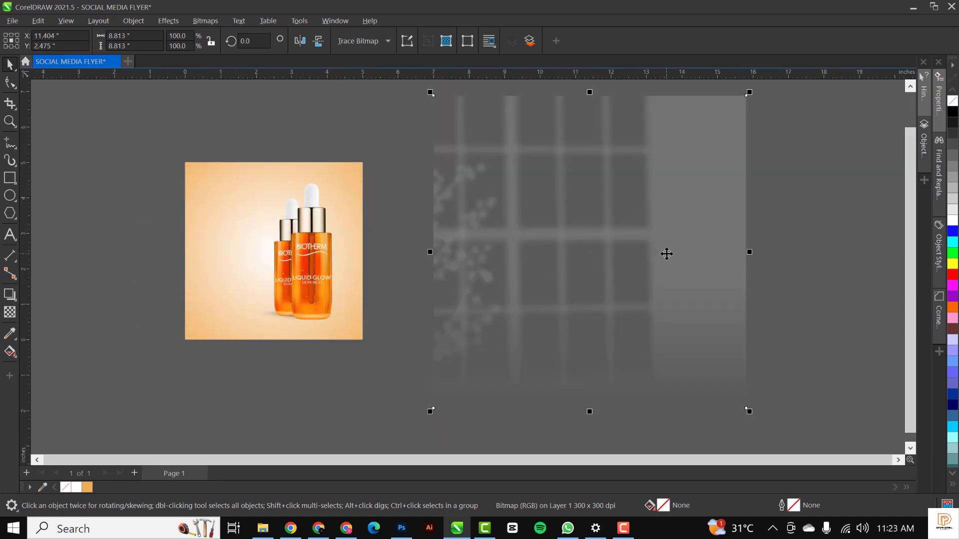
{"action": "right_click", "coordinate": [666, 253]}
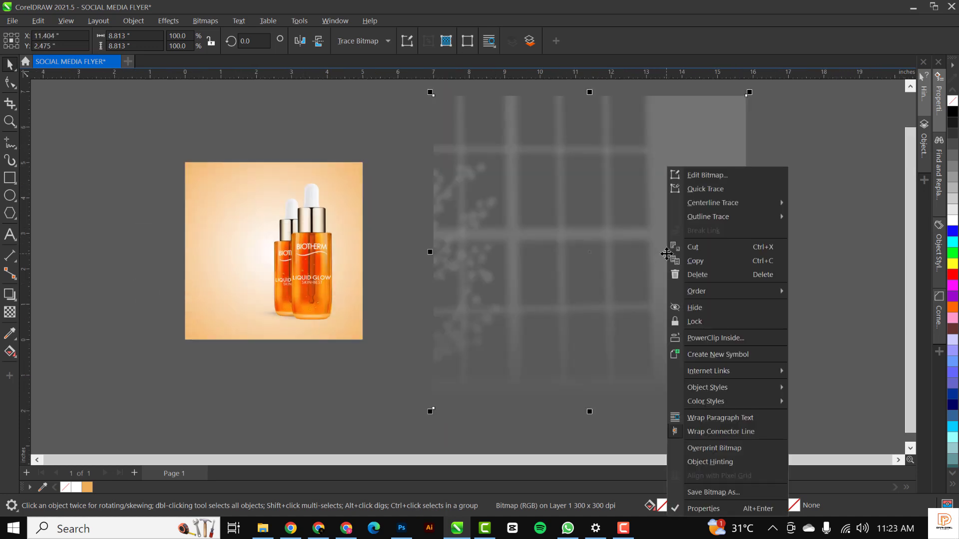
{"action": "left_click", "coordinate": [714, 338]}
{"action": "left_click", "coordinate": [219, 174]}
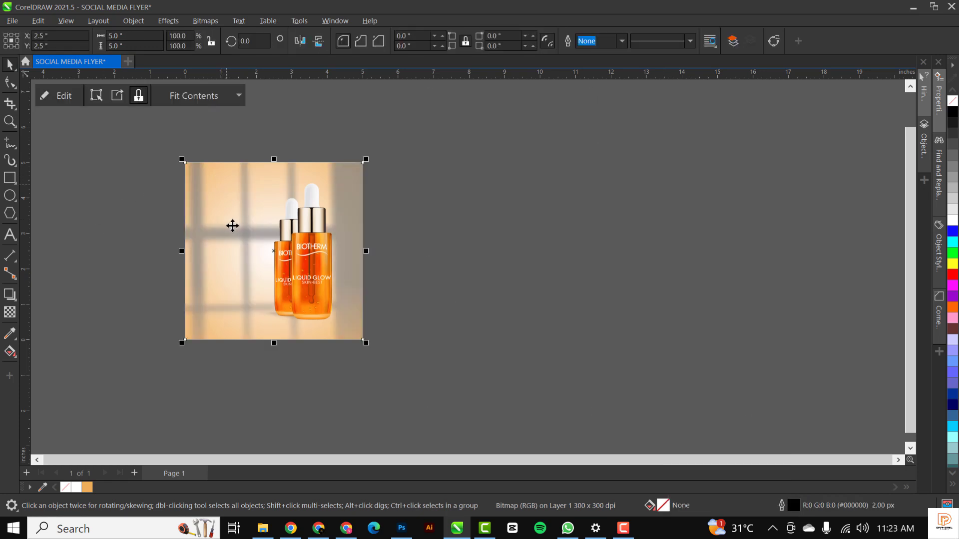
Reposition the shadow inside the background's PowerClip so the leaves fall at the flyer's upper left, and finish editing the contents.
{"action": "double_click", "coordinate": [232, 225]}
{"action": "left_click_drag", "start_coordinate": [234, 292], "coordinate": [250, 241]}
{"action": "left_click", "coordinate": [604, 266]}
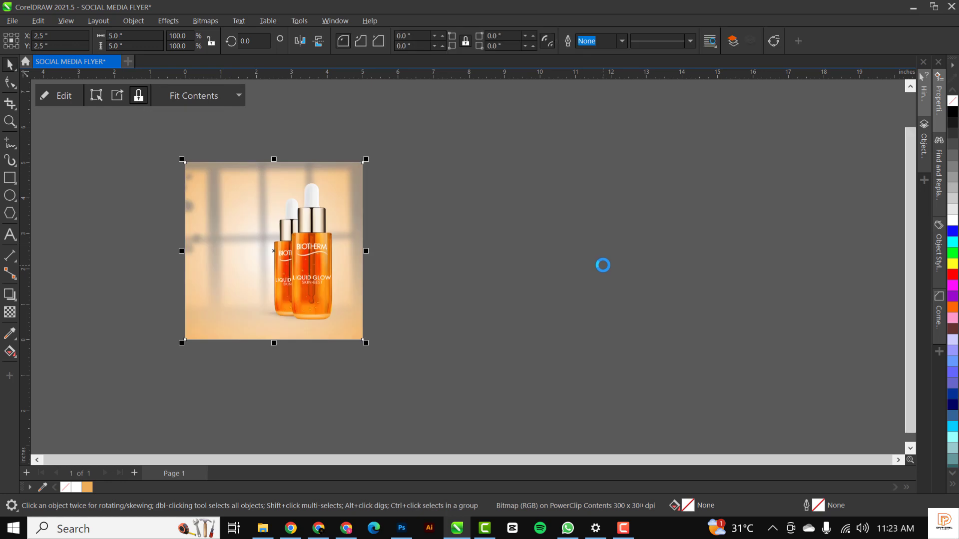
{"action": "double_click", "coordinate": [339, 176]}
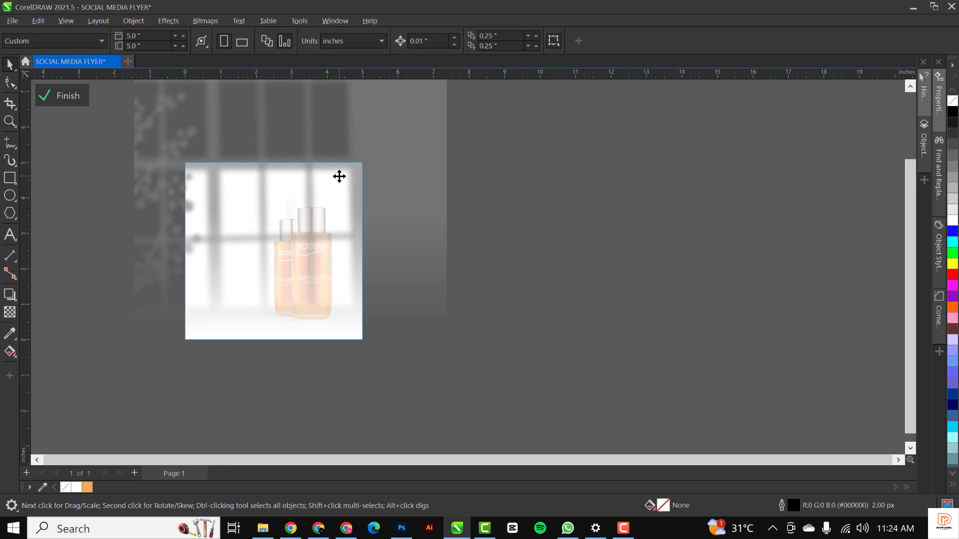
{"action": "left_click", "coordinate": [412, 148]}
{"action": "left_click_drag", "start_coordinate": [413, 148], "coordinate": [416, 179]}
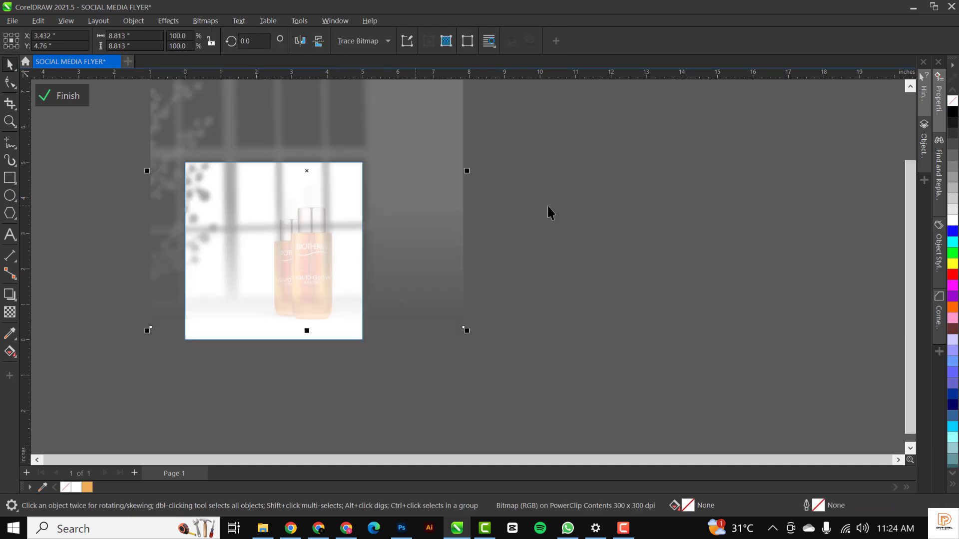
{"action": "left_click", "coordinate": [547, 205], "text": "ctrl"}
{"action": "left_click", "coordinate": [548, 206]}
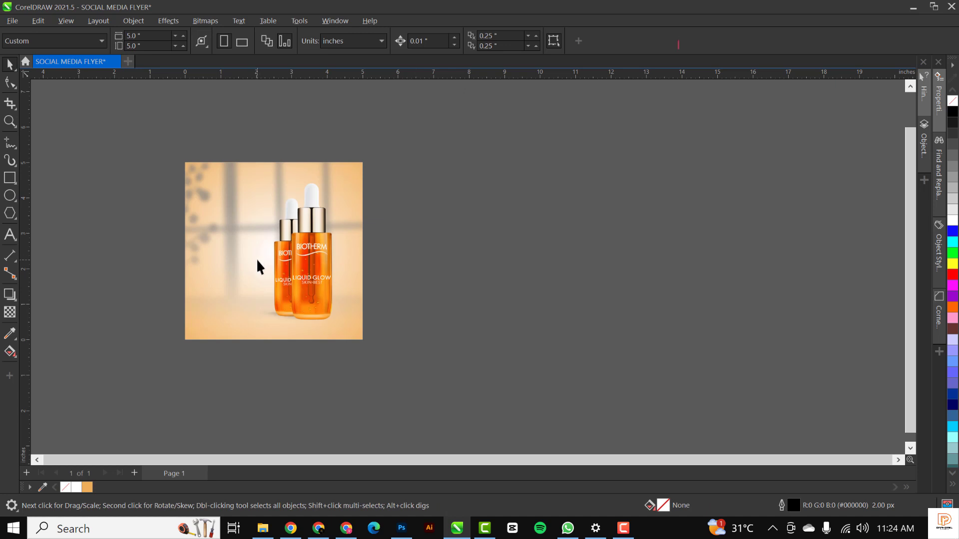
Add the text "SKIN" to the left half of the flyer and set its font to Kavo Inline.
{"action": "key", "text": "shift+F4"}
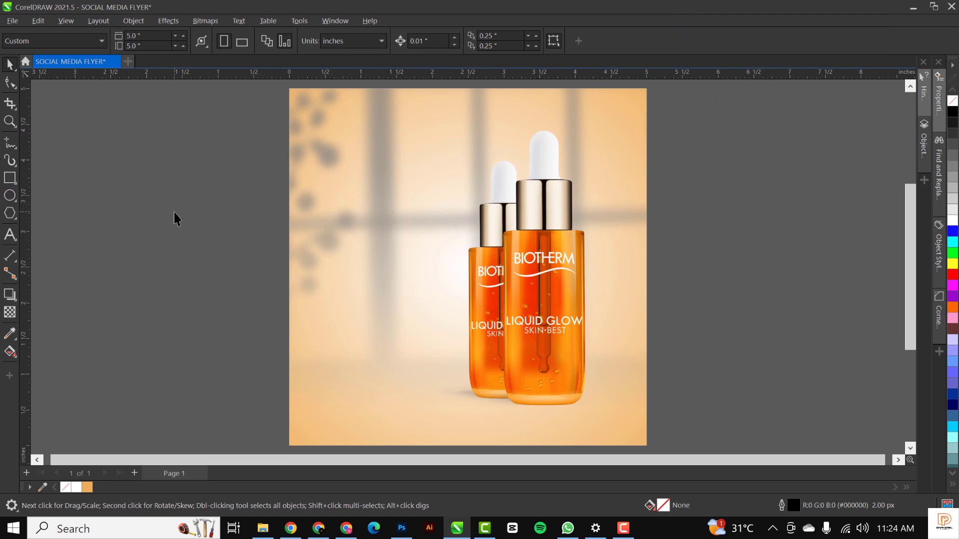
{"action": "left_click", "coordinate": [10, 235]}
{"action": "left_click", "coordinate": [360, 213]}
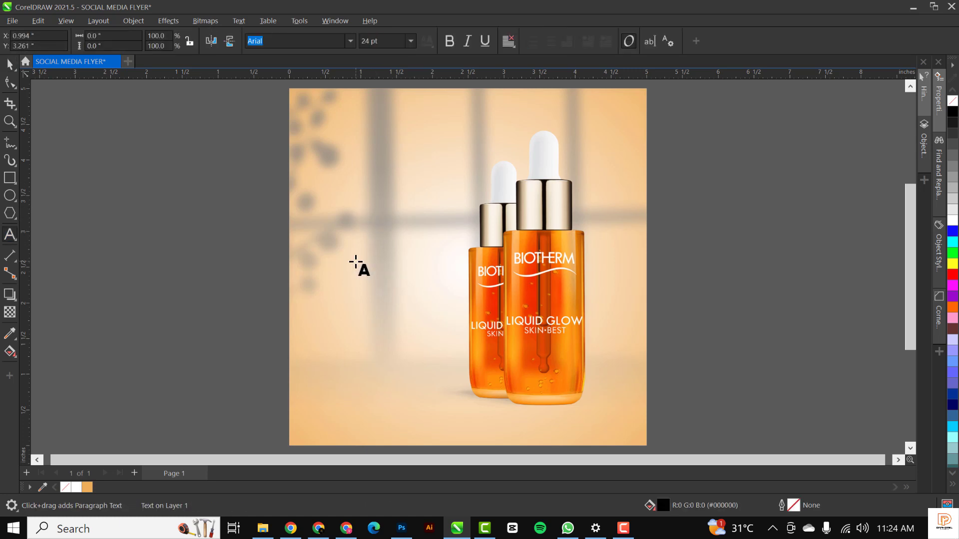
{"action": "type", "text": "SKIN"}
{"action": "key", "text": "ctrl+space"}
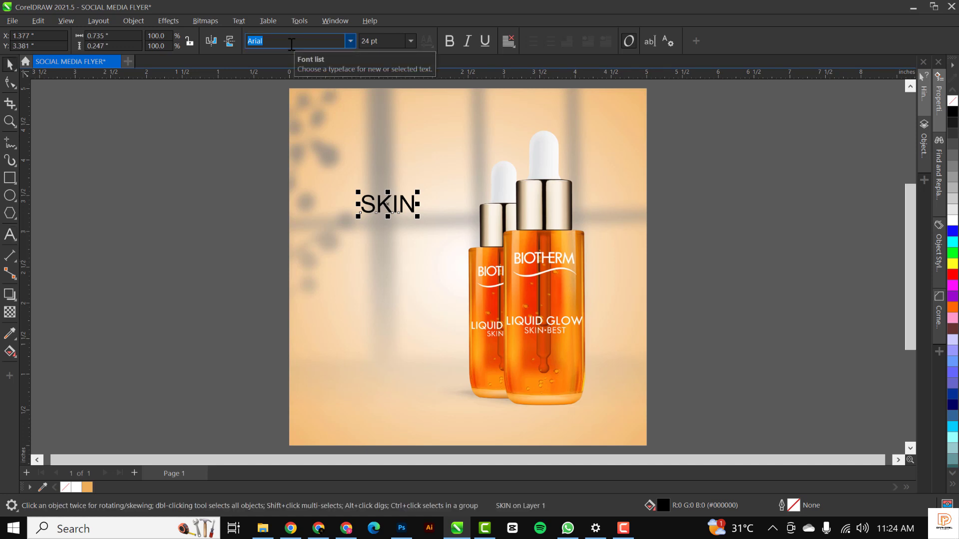
{"action": "type", "text": "a"}
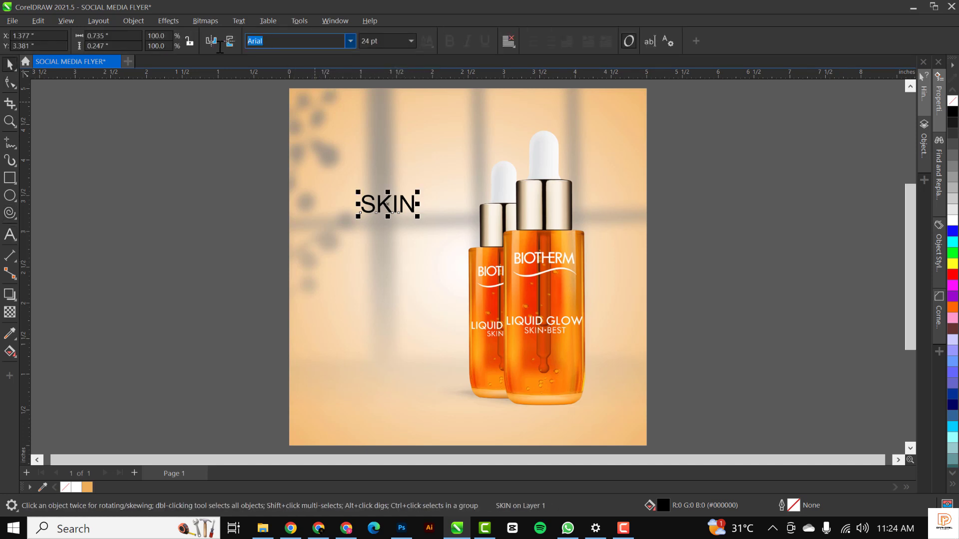
{"action": "type", "text": "Kavo Inline"}
{"action": "key", "text": "Return"}
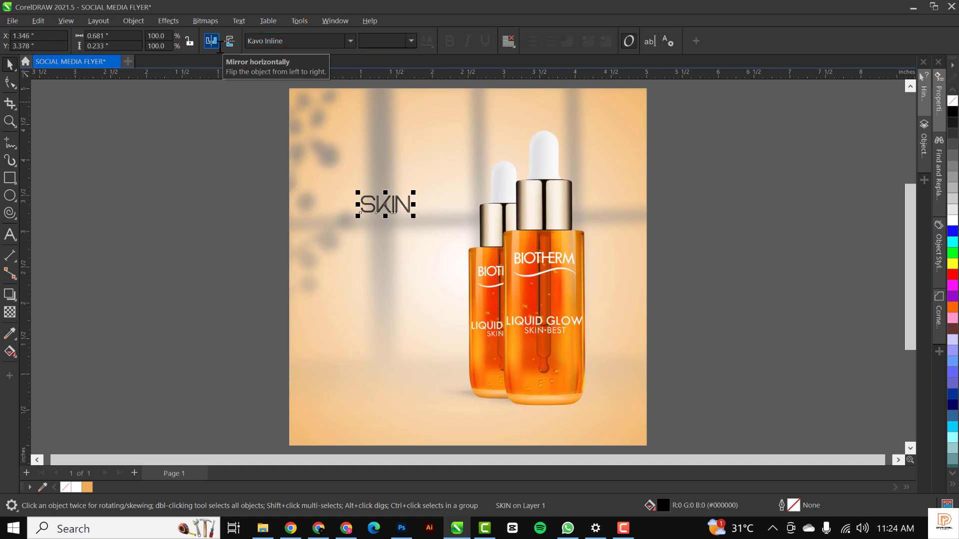
Copy the SKIN text below itself and create two further headline lines reading "CARE" and "ROUTINE".
{"action": "left_click_drag", "start_coordinate": [400, 203], "coordinate": [391, 256]}
{"action": "double_click", "coordinate": [394, 228]}
{"action": "type", "text": "CARE"}
{"action": "key", "text": "ctrl+space"}
{"action": "double_click", "coordinate": [390, 252]}
{"action": "type", "text": "ROUTINE"}
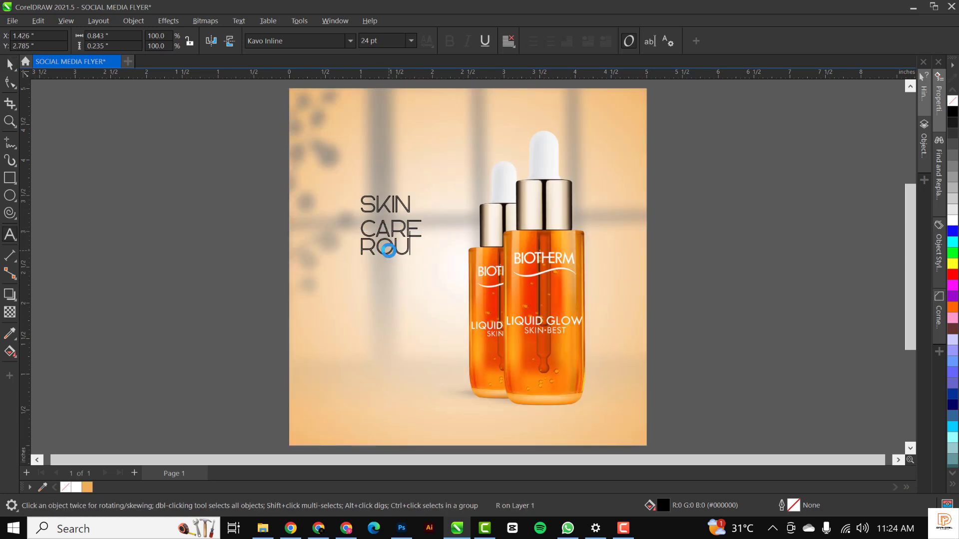
{"action": "key", "text": "ctrl+space"}
Scale ROUTINE to about 54%, centre CARE under SKIN and set ROUTINE closely beneath it.
{"action": "left_click", "coordinate": [397, 230]}
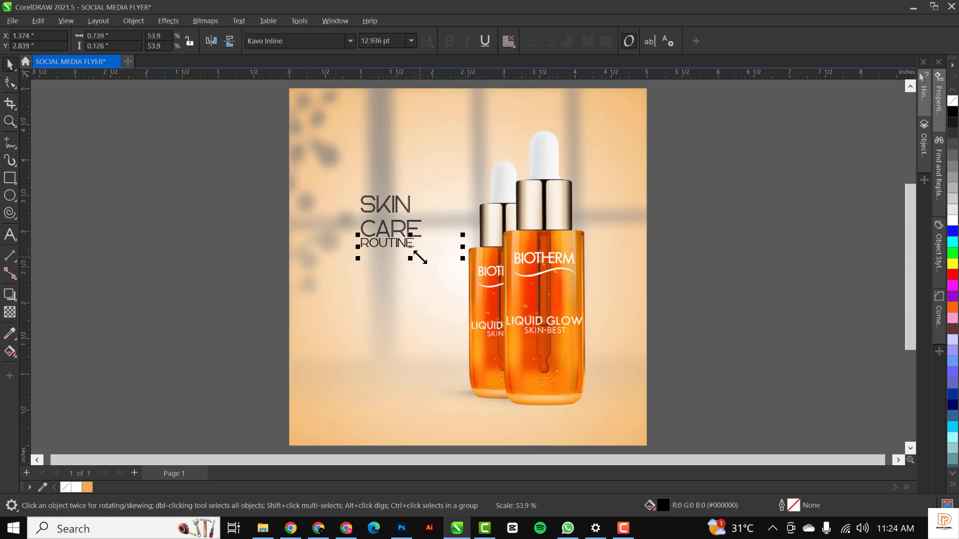
{"action": "scroll", "coordinate": [394, 220], "scroll_direction": "up", "scroll_amount": 3}
{"action": "left_click_drag", "start_coordinate": [392, 235], "coordinate": [372, 217]}
{"action": "left_click", "coordinate": [430, 312]}
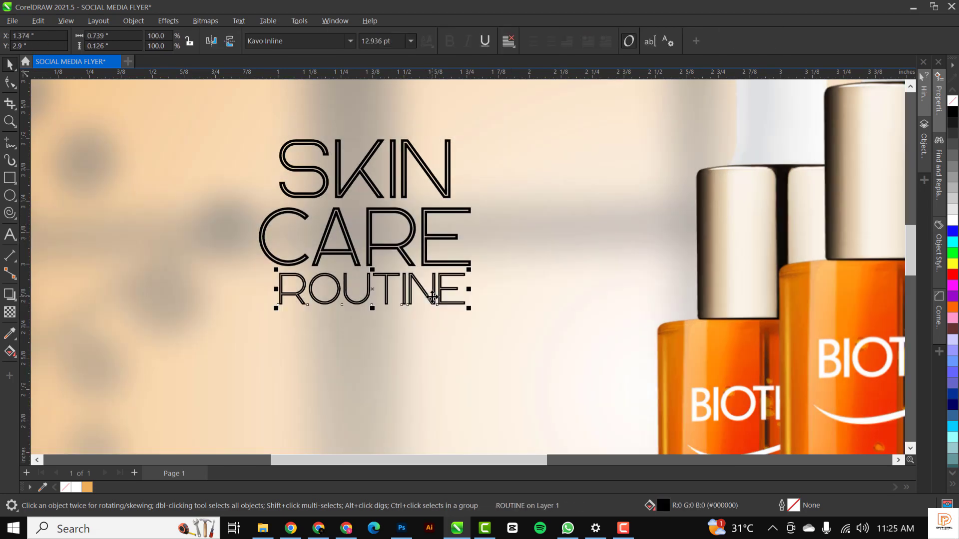
Enlarge the SKIN, CARE and ROUTINE lines together to about 1.8 inches wide and position them beside the bottles on the flyer's left half.
{"action": "scroll", "coordinate": [439, 299], "scroll_direction": "down", "scroll_amount": 2}
{"action": "left_click_drag", "start_coordinate": [464, 288], "coordinate": [488, 293]}
{"action": "scroll", "coordinate": [433, 266], "scroll_direction": "down", "scroll_amount": 1}
{"action": "left_click_drag", "start_coordinate": [435, 261], "coordinate": [477, 296]}
{"action": "left_click_drag", "start_coordinate": [423, 236], "coordinate": [389, 214]}
{"action": "left_click_drag", "start_coordinate": [439, 279], "coordinate": [460, 282]}
{"action": "left_click_drag", "start_coordinate": [444, 246], "coordinate": [438, 239]}
{"action": "scroll", "coordinate": [443, 239], "scroll_direction": "down", "scroll_amount": 2}
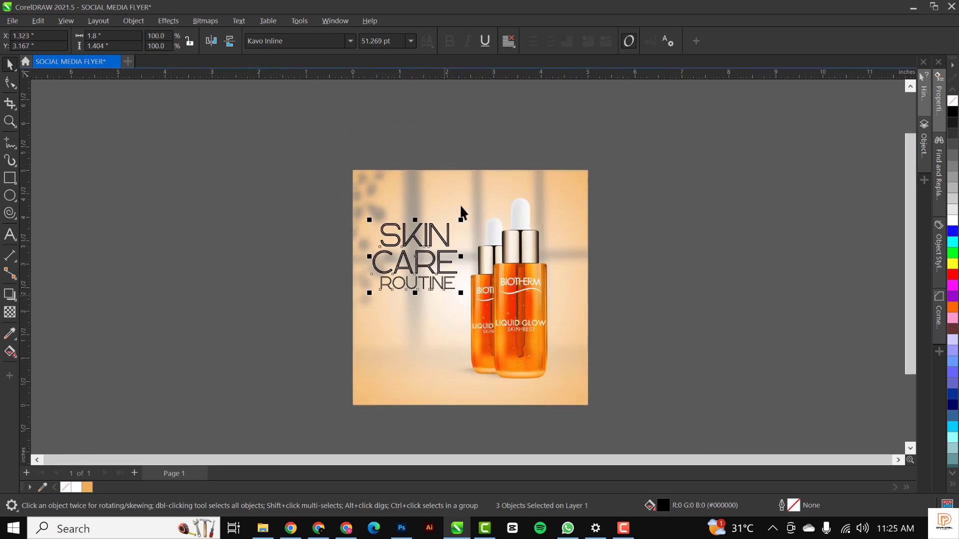
Set the window shadow inside the background's PowerClip to a uniform transparency of 62, and finish editing the contents.
{"action": "double_click", "coordinate": [487, 182]}
{"action": "left_click_drag", "start_coordinate": [671, 201], "coordinate": [649, 203]}
{"action": "left_click", "coordinate": [790, 226], "text": "ctrl"}
{"action": "left_click", "coordinate": [655, 240]}
{"action": "left_click", "coordinate": [570, 204], "text": "ctrl"}
{"action": "left_click", "coordinate": [616, 191]}
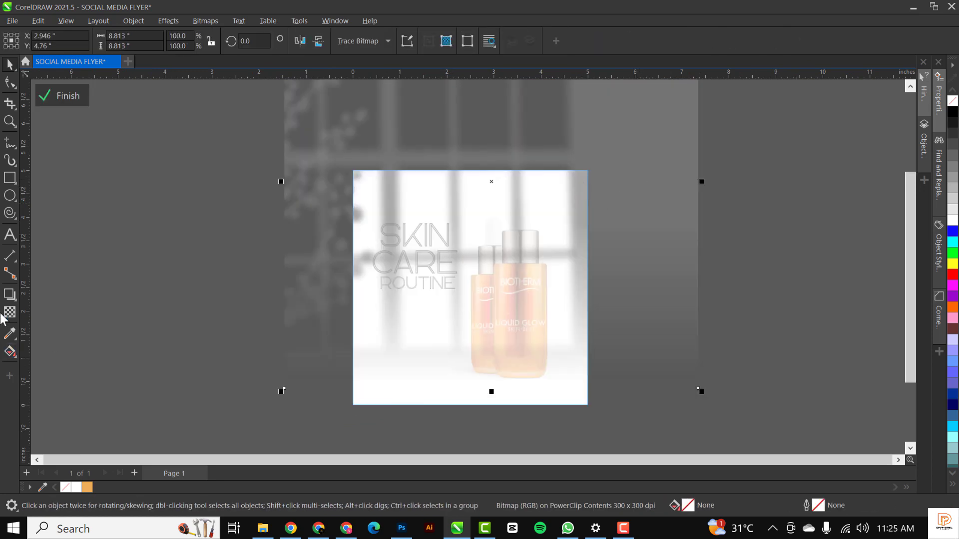
{"action": "left_click", "coordinate": [9, 312]}
{"action": "left_click", "coordinate": [32, 41]}
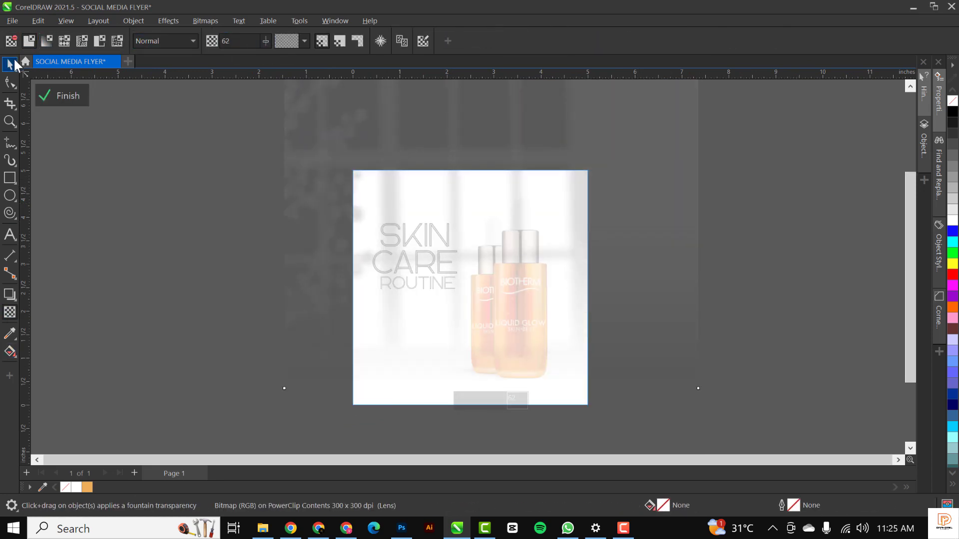
{"action": "left_click", "coordinate": [10, 64]}
{"action": "left_click", "coordinate": [62, 96]}
{"action": "left_click", "coordinate": [165, 252]}
{"action": "scroll", "coordinate": [423, 283], "scroll_direction": "up", "scroll_amount": 1}
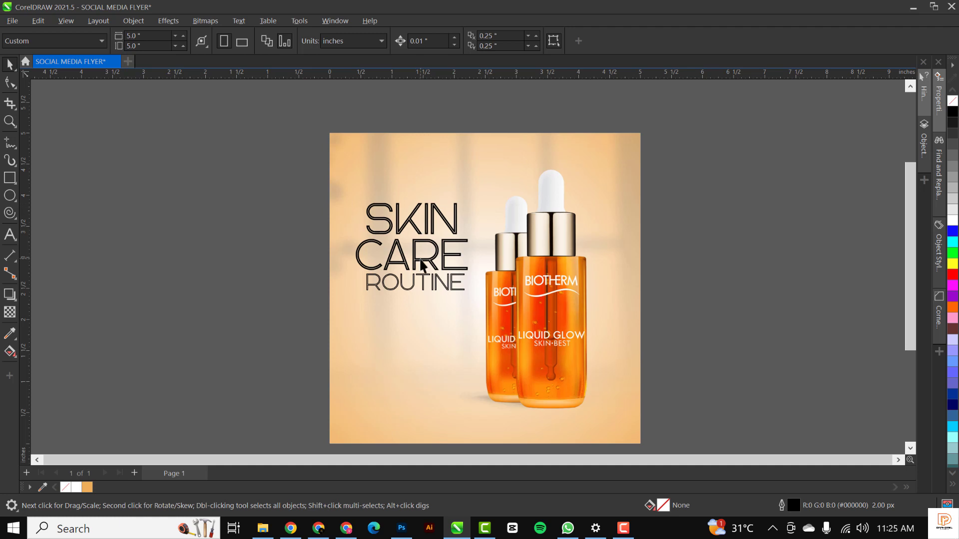
Draw a rectangle about 2.34 by 1.42 inches below ROUTINE, fill it white and remove its outline.
{"action": "left_click", "coordinate": [10, 180]}
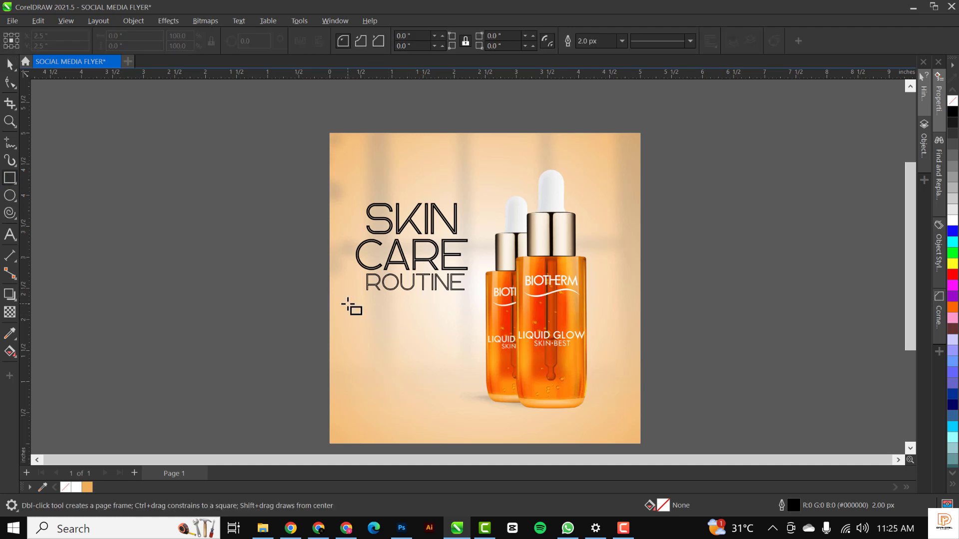
{"action": "mouse_move", "coordinate": [350, 301]}
{"action": "left_mouse_down"}
{"action": "mouse_move", "coordinate": [475, 349]}
{"action": "mouse_move", "coordinate": [495, 390]}
{"action": "left_mouse_up"}
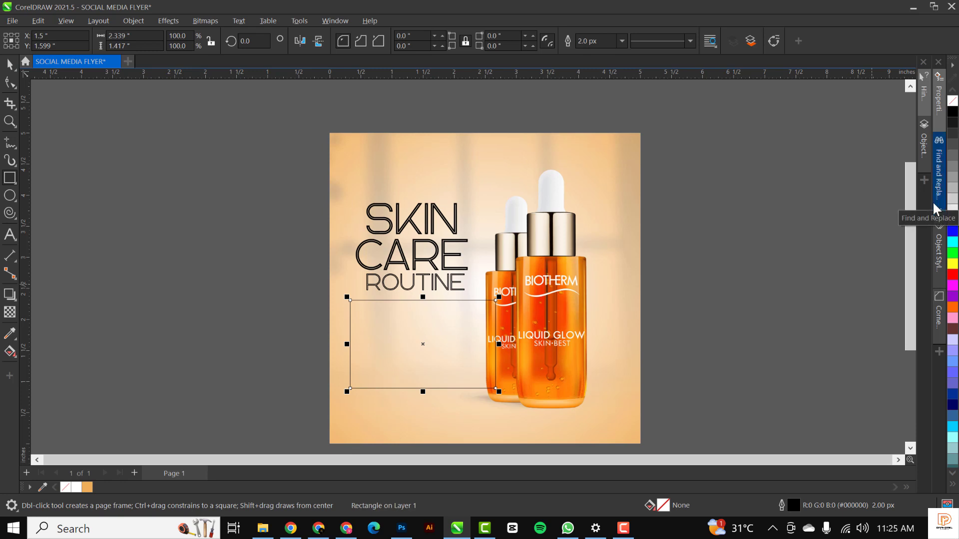
{"action": "left_click", "coordinate": [953, 220]}
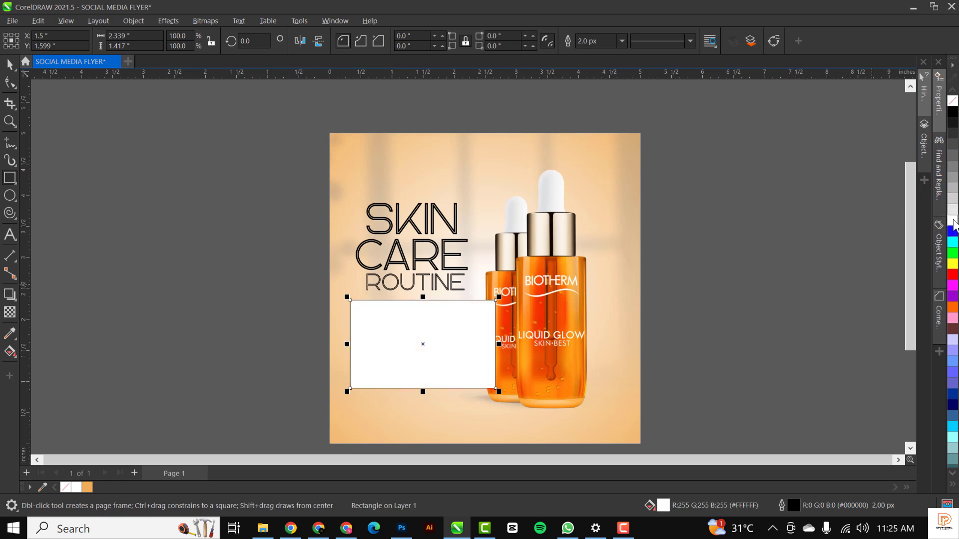
{"action": "right_click", "coordinate": [953, 102]}
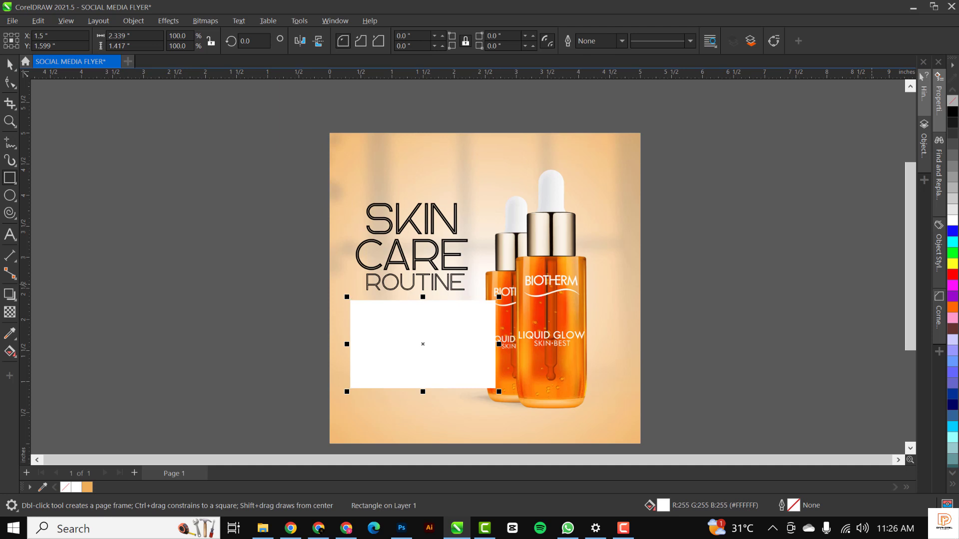
Apply a uniform transparency of 90 to the white rectangle below the headline.
{"action": "left_click", "coordinate": [10, 313]}
{"action": "left_click", "coordinate": [29, 41]}
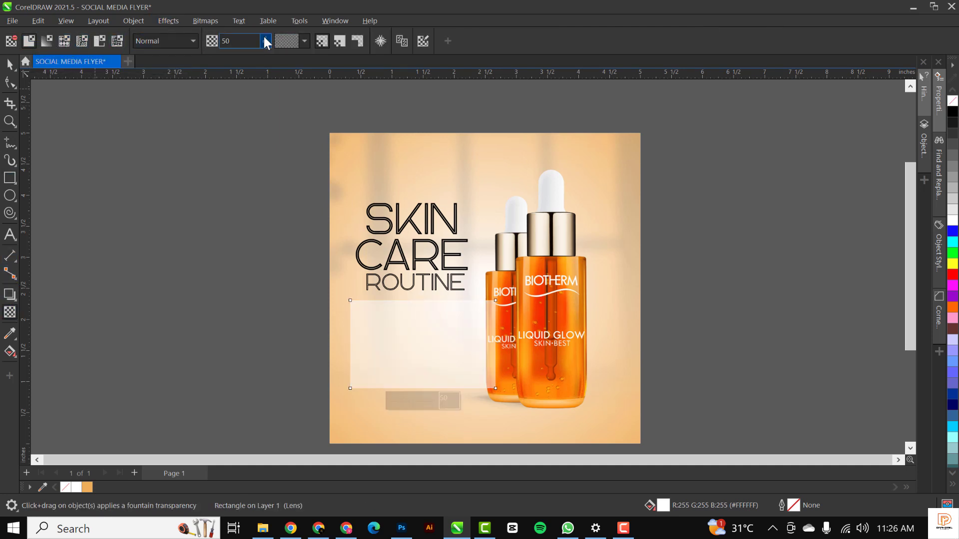
{"action": "left_click_drag", "start_coordinate": [264, 38], "coordinate": [288, 37]}
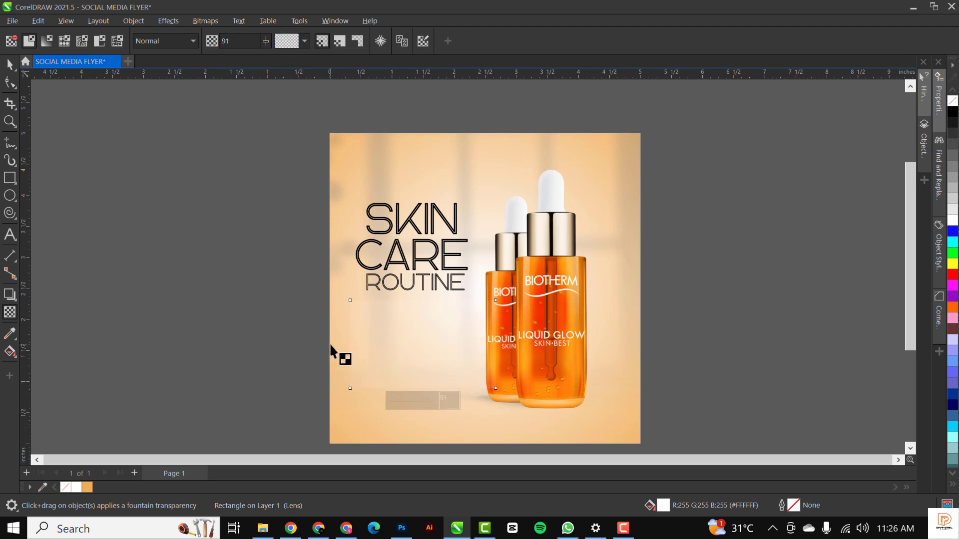
{"action": "scroll", "coordinate": [456, 348], "scroll_direction": "up", "scroll_amount": 2}
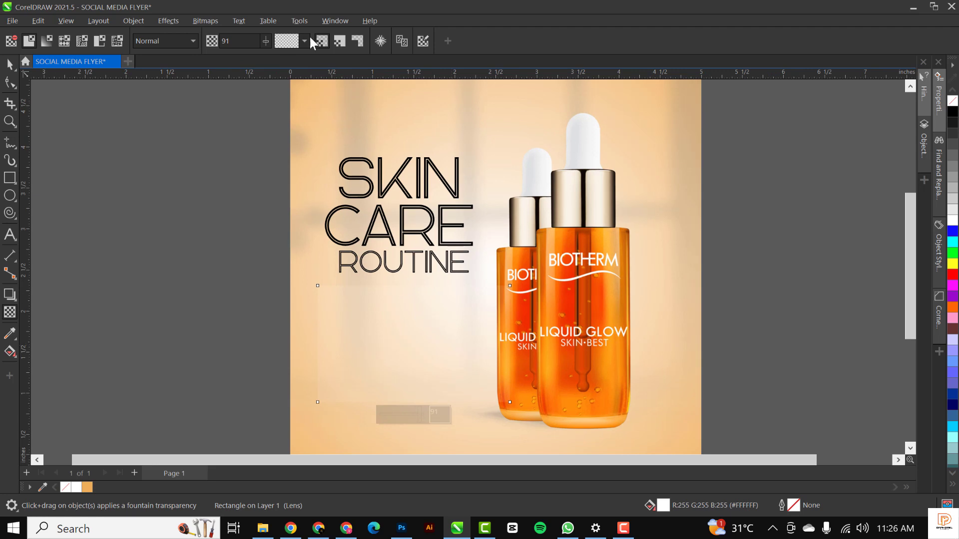
{"action": "left_click_drag", "start_coordinate": [261, 41], "coordinate": [212, 42]}
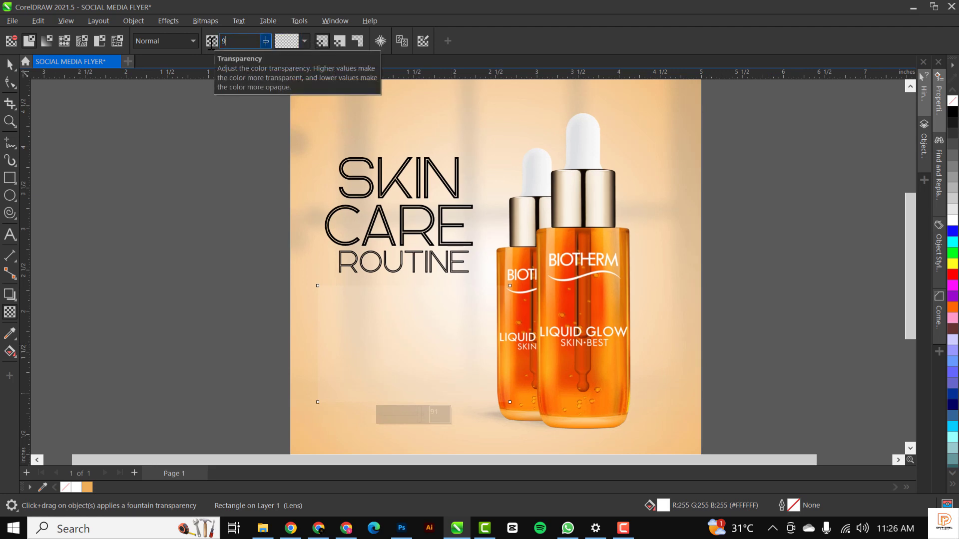
{"action": "type", "text": "90"}
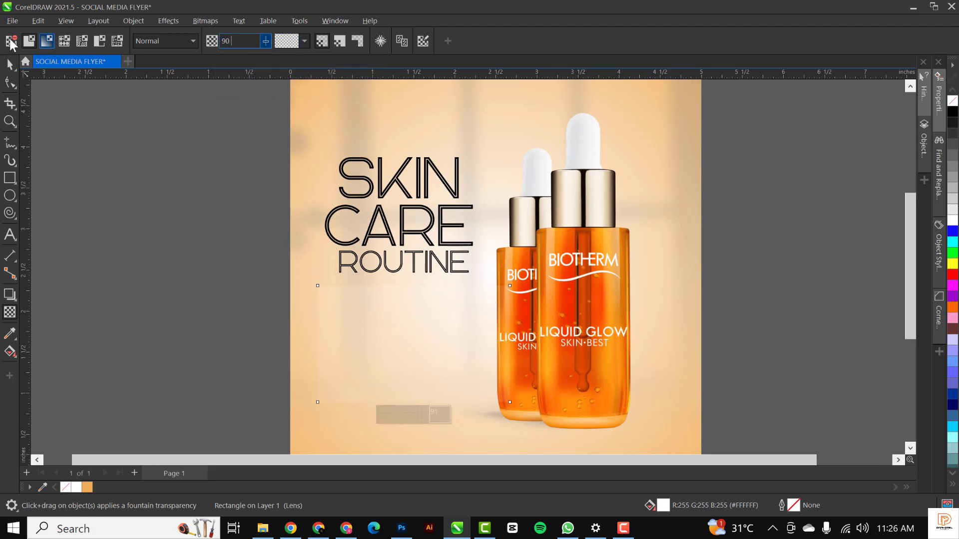
{"action": "left_click", "coordinate": [9, 66]}
{"action": "key", "text": "space"}
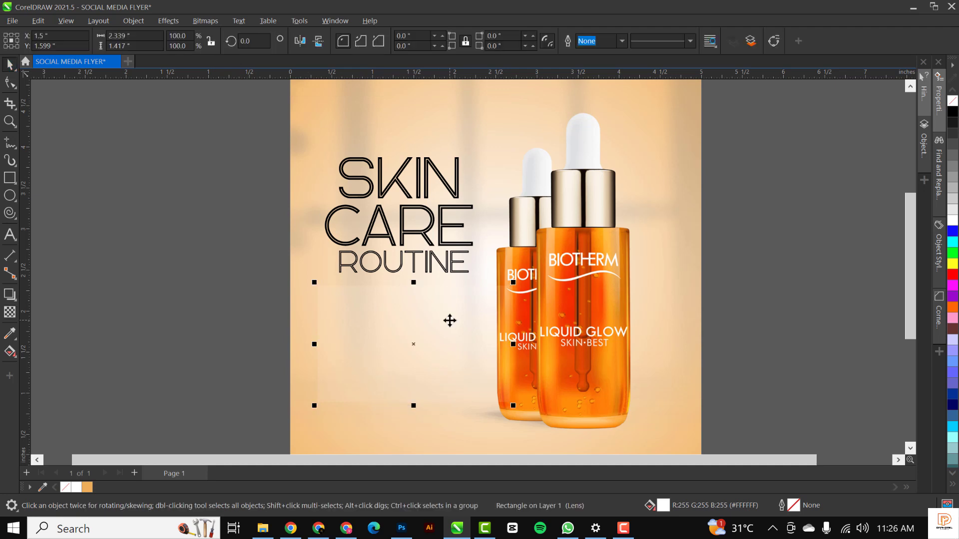
Copy the translucent rectangle straight down onto the flyer's lower edge and give the copy a white outline.
{"action": "scroll", "coordinate": [448, 321], "scroll_direction": "down", "scroll_amount": 1}
{"action": "scroll", "coordinate": [438, 326], "scroll_direction": "down", "scroll_amount": 1}
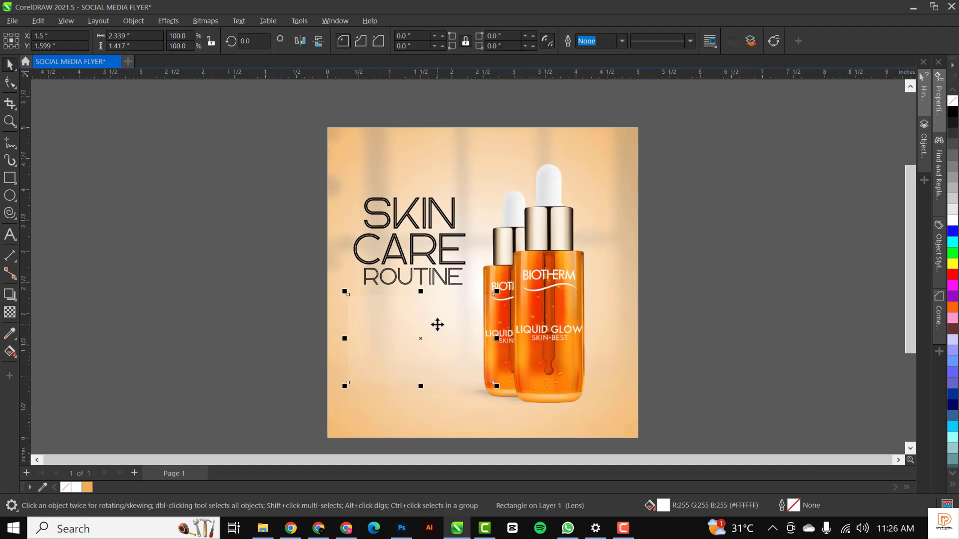
{"action": "left_click_drag", "start_coordinate": [437, 325], "coordinate": [468, 423]}
{"action": "left_click", "coordinate": [452, 420]}
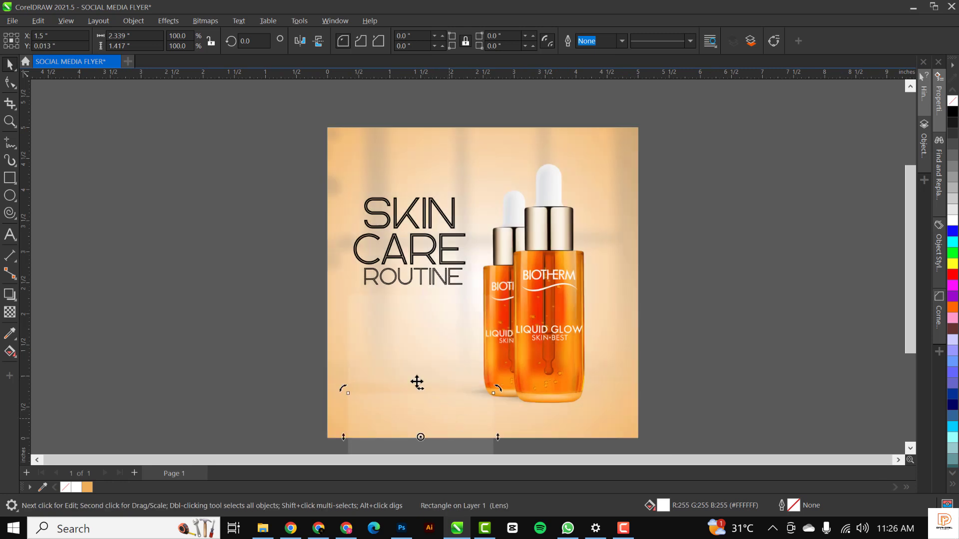
{"action": "scroll", "coordinate": [434, 368], "scroll_direction": "up", "scroll_amount": 1}
{"action": "scroll", "coordinate": [435, 390], "scroll_direction": "down", "scroll_amount": 1}
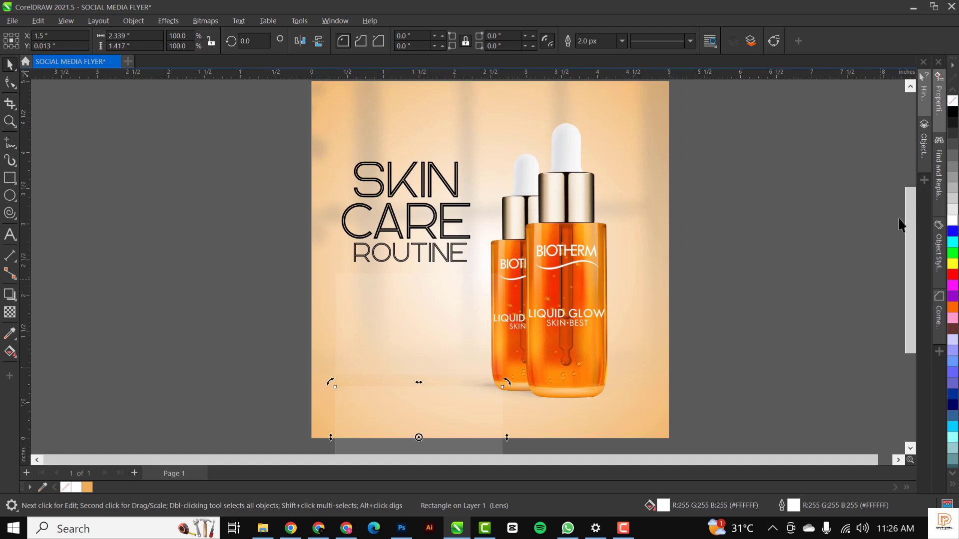
Remove the transparency and the fill from the copied rectangle, leaving only its white outline.
{"action": "left_click", "coordinate": [9, 312]}
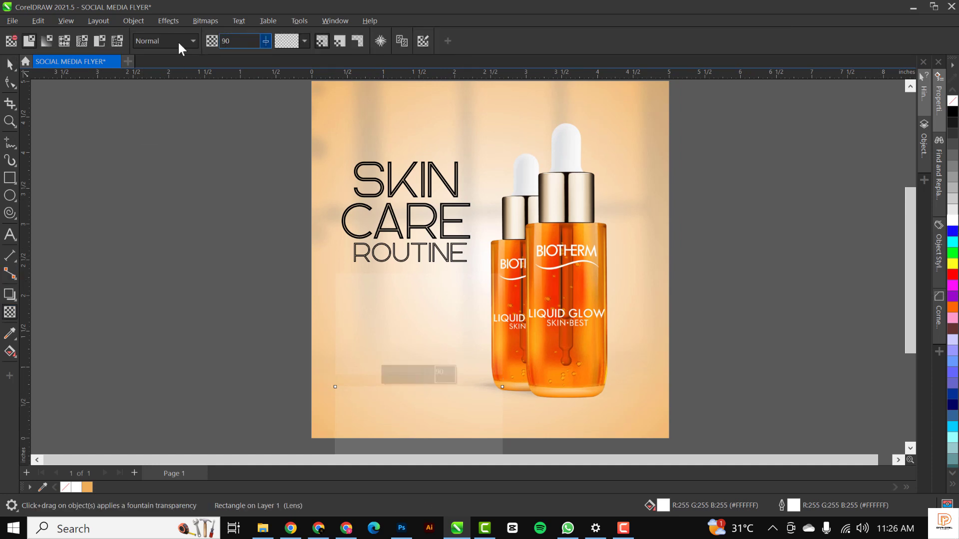
{"action": "left_click", "coordinate": [11, 43]}
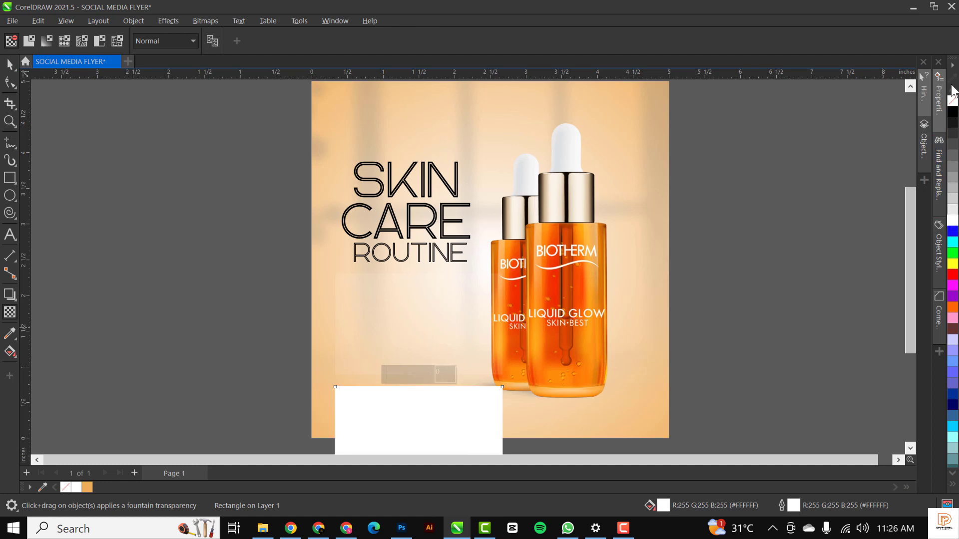
{"action": "left_click", "coordinate": [953, 102]}
{"action": "key", "text": "space"}
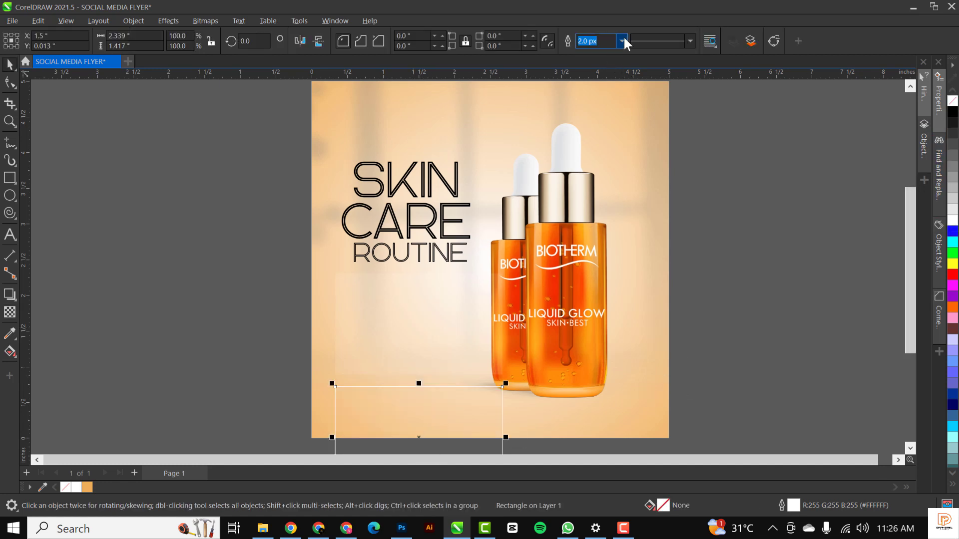
Set the white frame's outline width to 5 px and move the frame up onto the translucent rectangle.
{"action": "left_click", "coordinate": [623, 40]}
{"action": "left_click", "coordinate": [598, 119]}
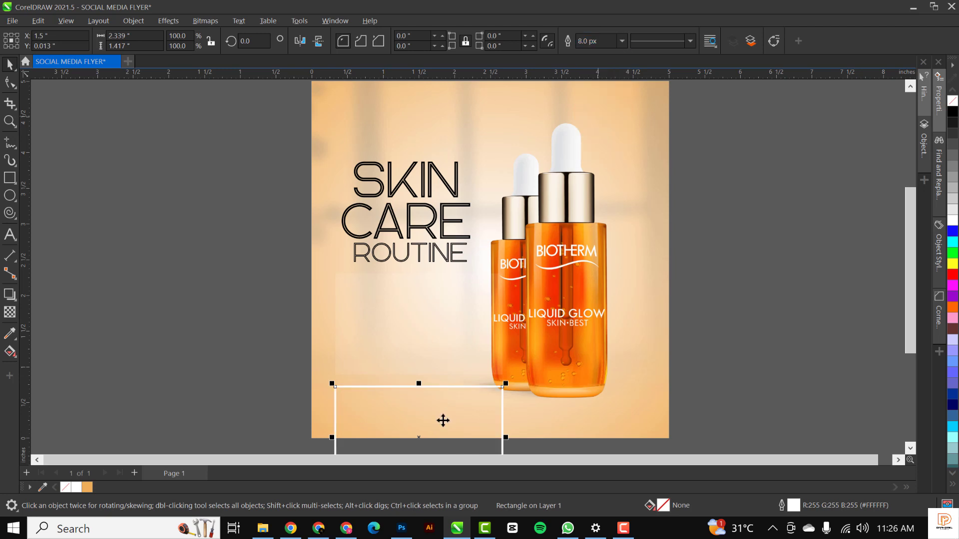
{"action": "left_click", "coordinate": [623, 41]}
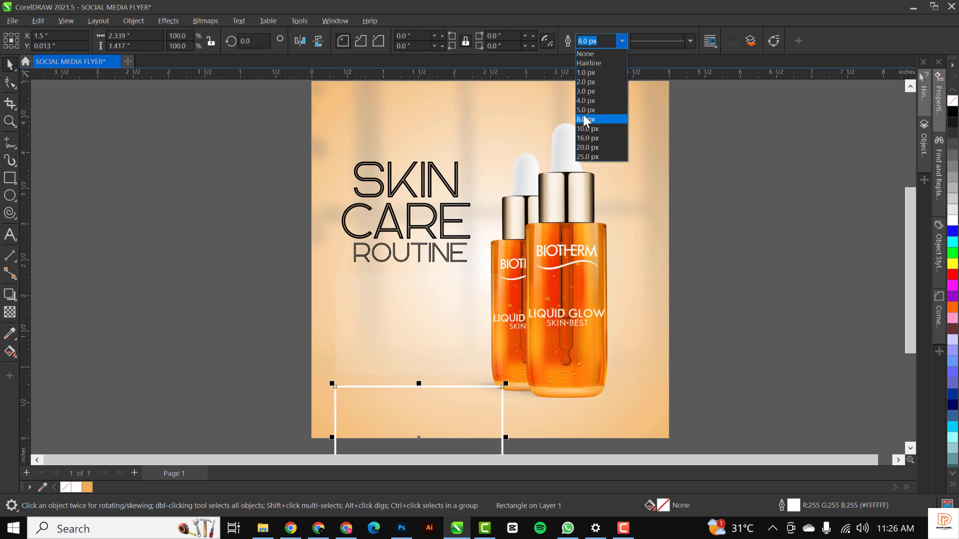
{"action": "left_click", "coordinate": [585, 112]}
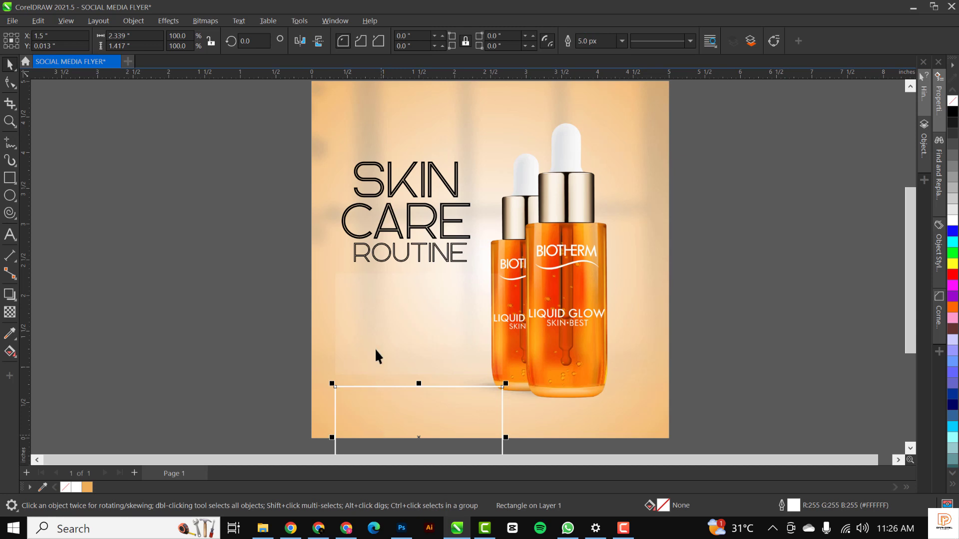
{"action": "left_click_drag", "start_coordinate": [414, 423], "coordinate": [406, 313]}
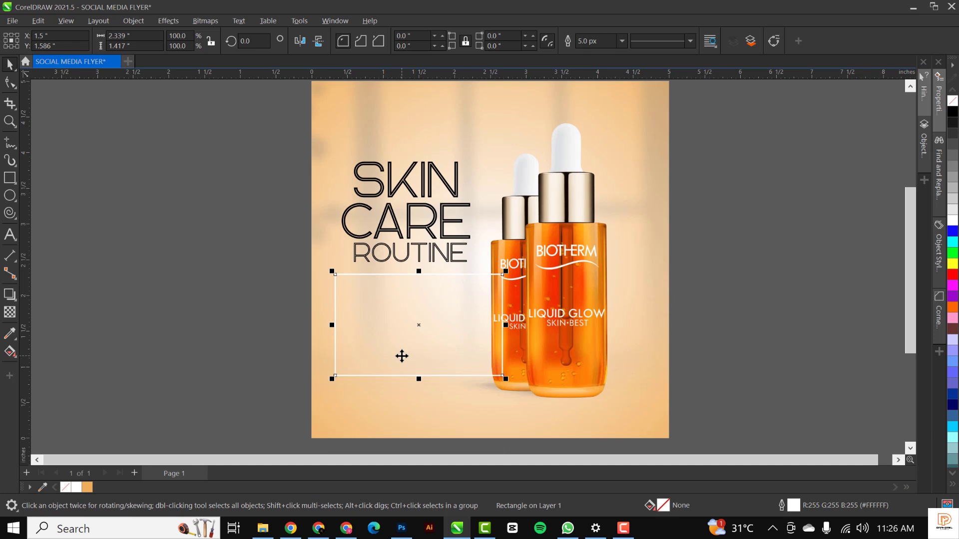
Convert the white frame to a 300 dpi RGB bitmap with transparent background and fade its upper edge out with a linear transparency.
{"action": "scroll", "coordinate": [402, 356], "scroll_direction": "up", "scroll_amount": 1}
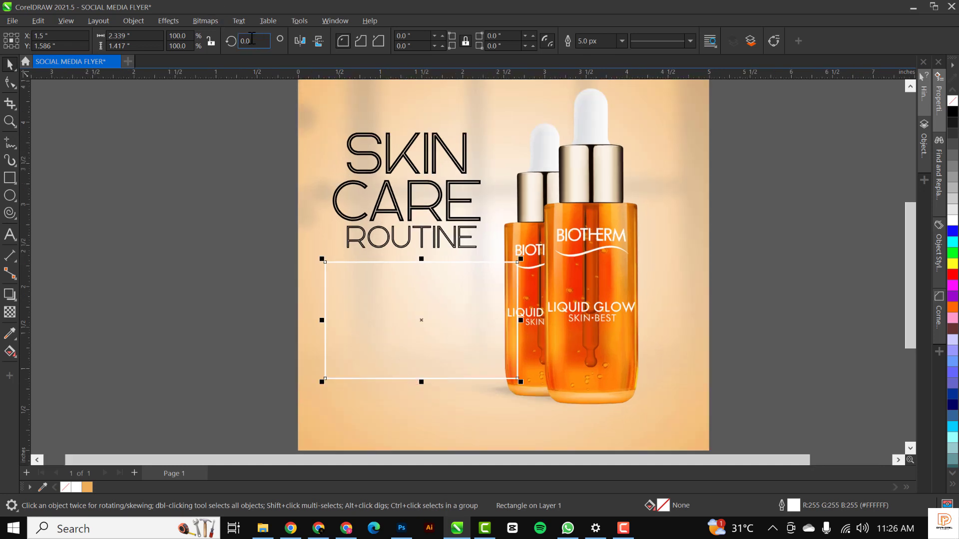
{"action": "left_click", "coordinate": [212, 20]}
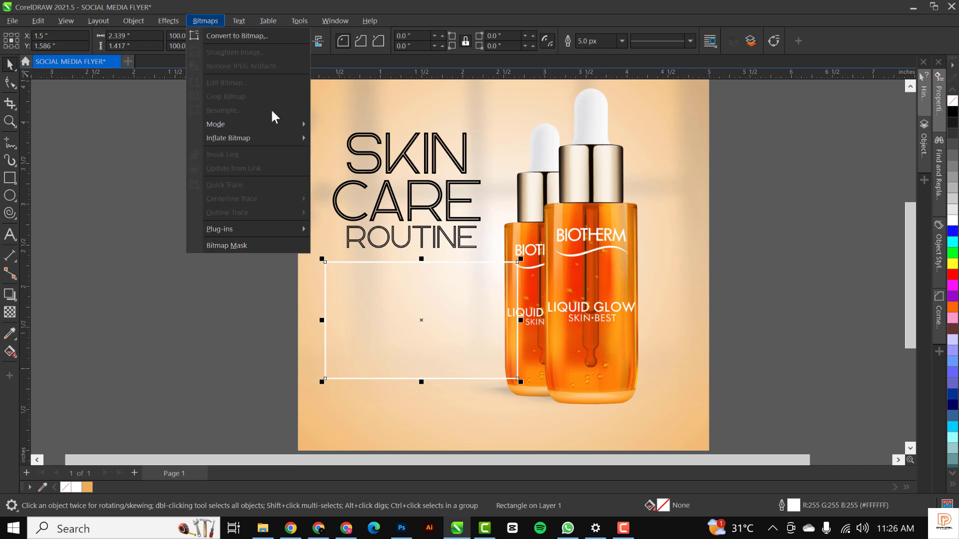
{"action": "left_click", "coordinate": [235, 35]}
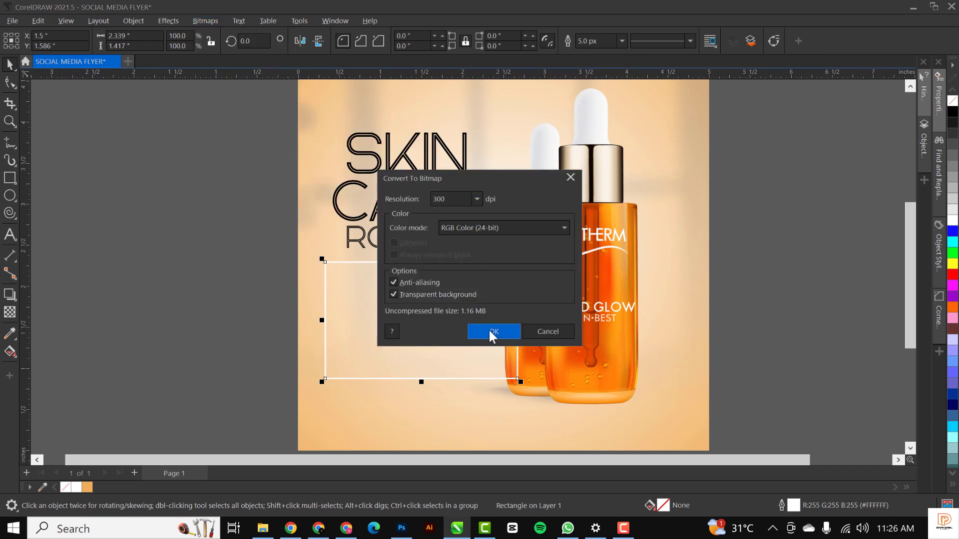
{"action": "left_click", "coordinate": [490, 330]}
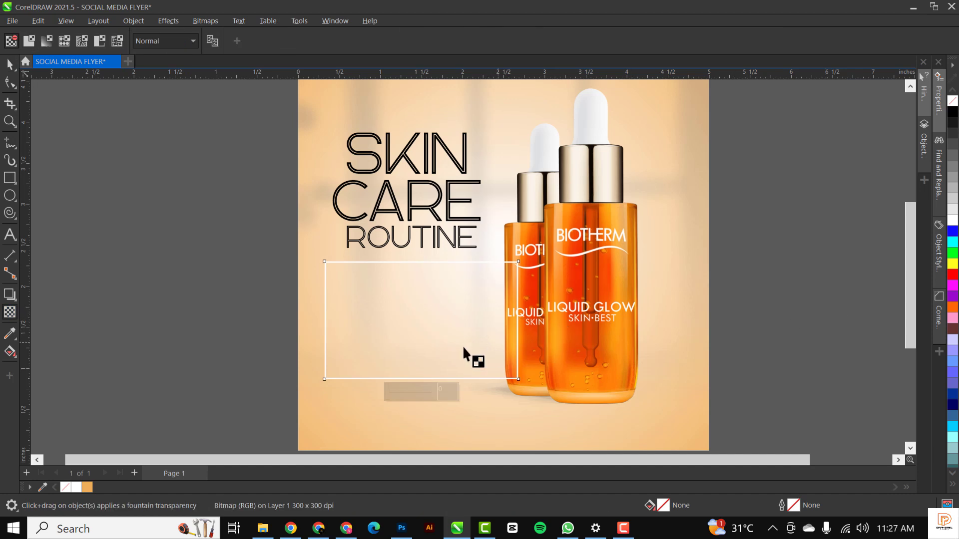
{"action": "left_click_drag", "start_coordinate": [417, 363], "coordinate": [417, 261]}
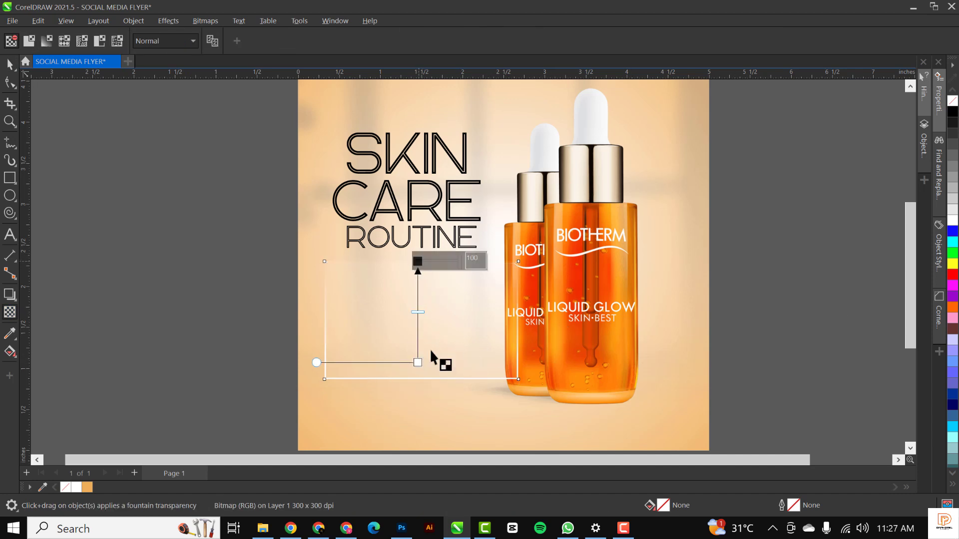
{"action": "key", "text": "space"}
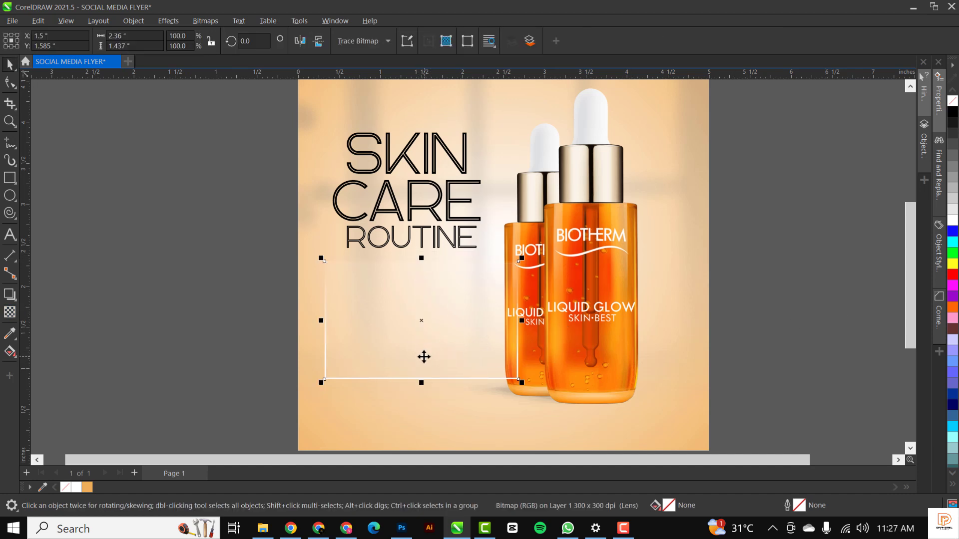
Move the faded frame left past the page edge, convert it to a 300 dpi bitmap again and fade out its lower edge.
{"action": "left_click_drag", "start_coordinate": [421, 328], "coordinate": [202, 345]}
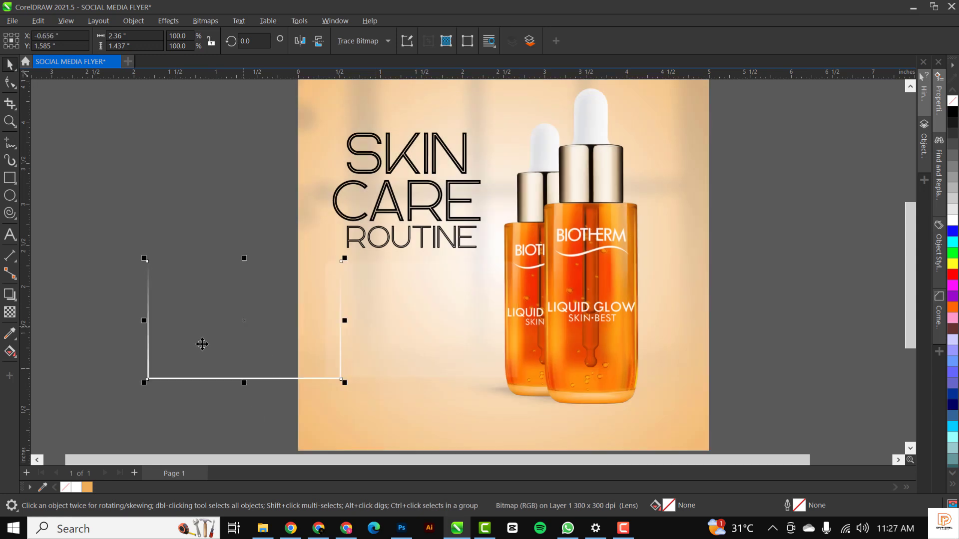
{"action": "left_click", "coordinate": [217, 322]}
{"action": "left_click", "coordinate": [196, 21]}
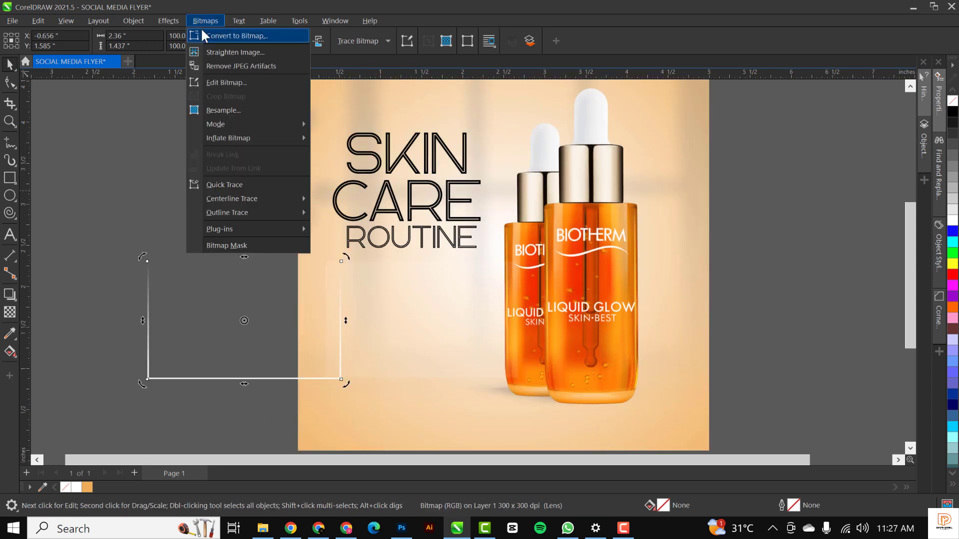
{"action": "left_click", "coordinate": [209, 32]}
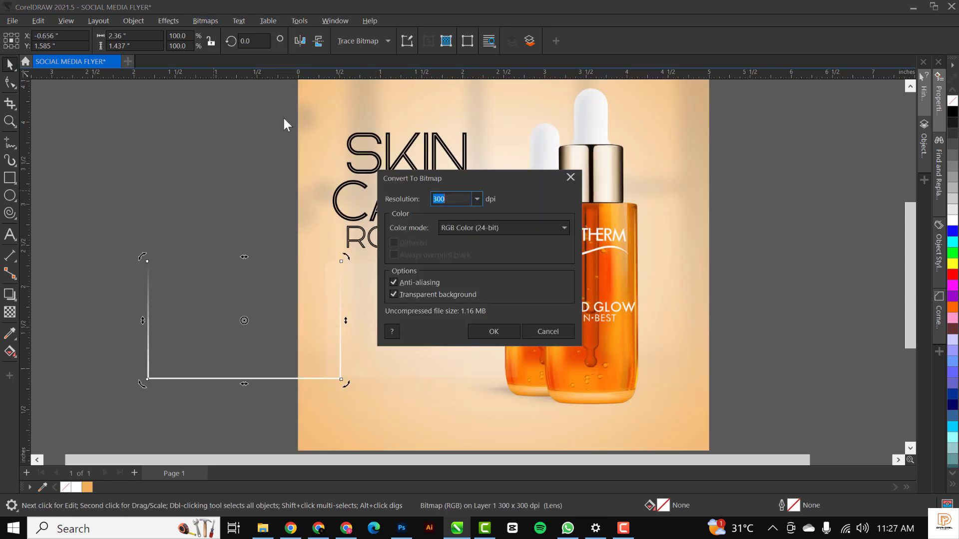
{"action": "left_click", "coordinate": [493, 332]}
{"action": "left_click", "coordinate": [9, 313]}
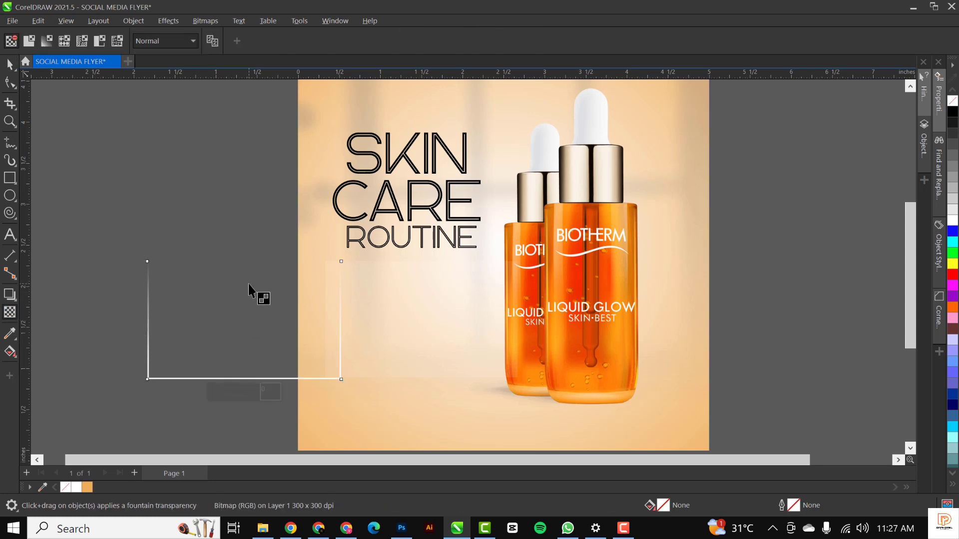
{"action": "left_click_drag", "start_coordinate": [247, 283], "coordinate": [245, 381]}
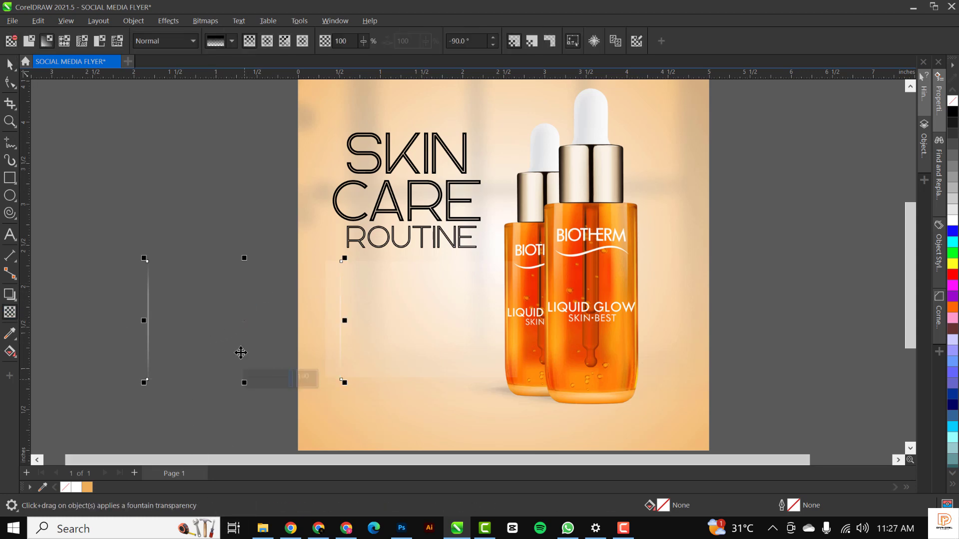
Convert the faded white frame to a bitmap again and move it completely off the page to the left.
{"action": "key", "text": "space"}
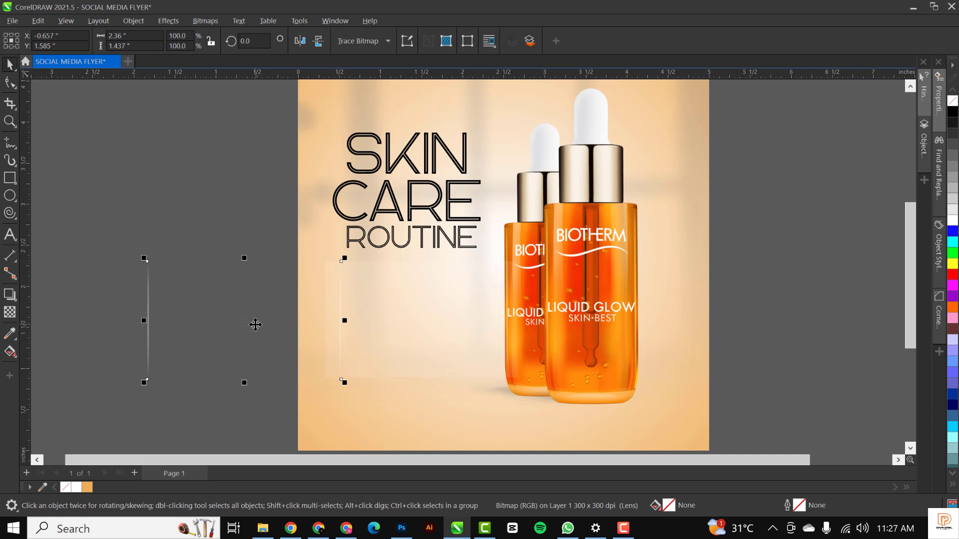
{"action": "key", "text": "alt+b"}
{"action": "key", "text": "Return"}
{"action": "key", "text": "Return"}
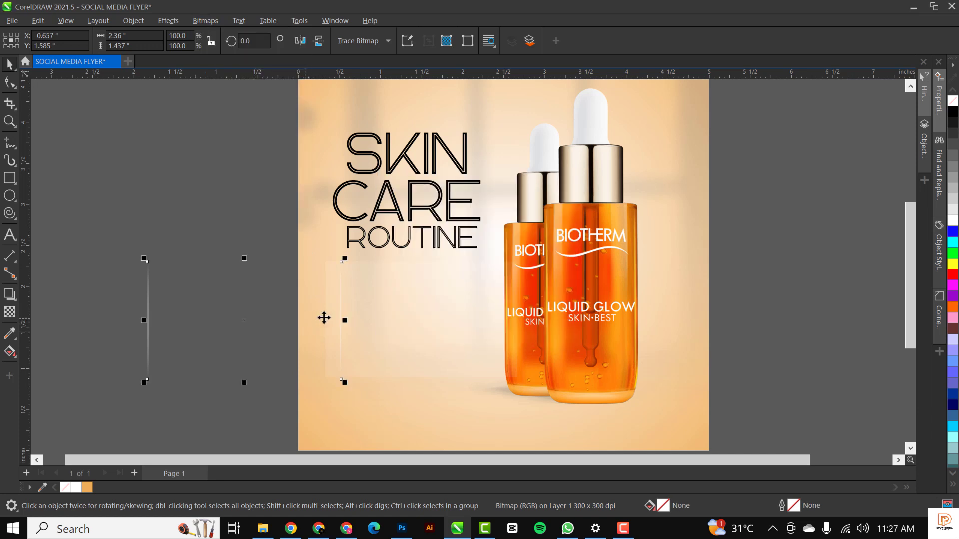
{"action": "left_click_drag", "start_coordinate": [318, 321], "coordinate": [235, 320]}
{"action": "scroll", "coordinate": [479, 300], "scroll_direction": "down", "scroll_amount": 1}
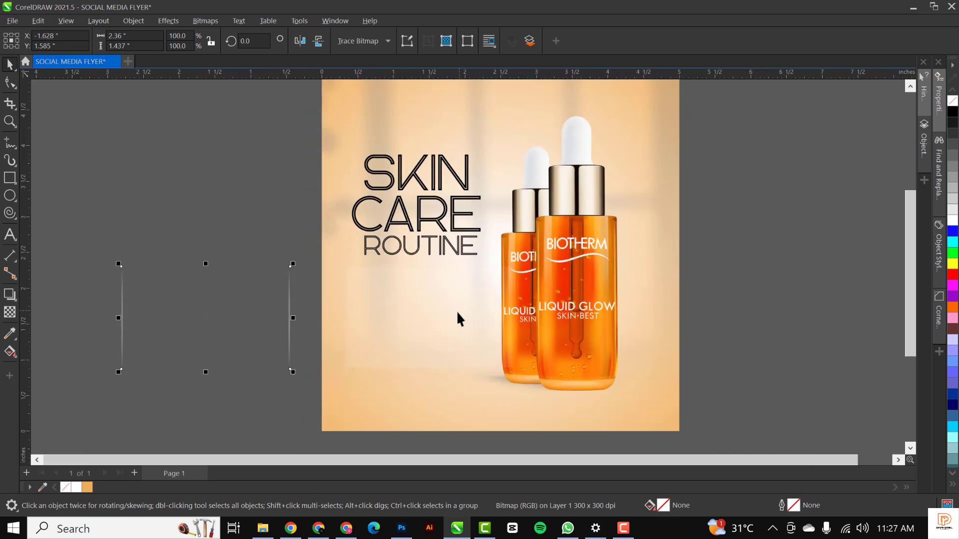
{"action": "left_click", "coordinate": [456, 310]}
{"action": "scroll", "coordinate": [456, 310], "scroll_direction": "down", "scroll_amount": 1}
{"action": "left_click_drag", "start_coordinate": [663, 97], "coordinate": [563, 194]}
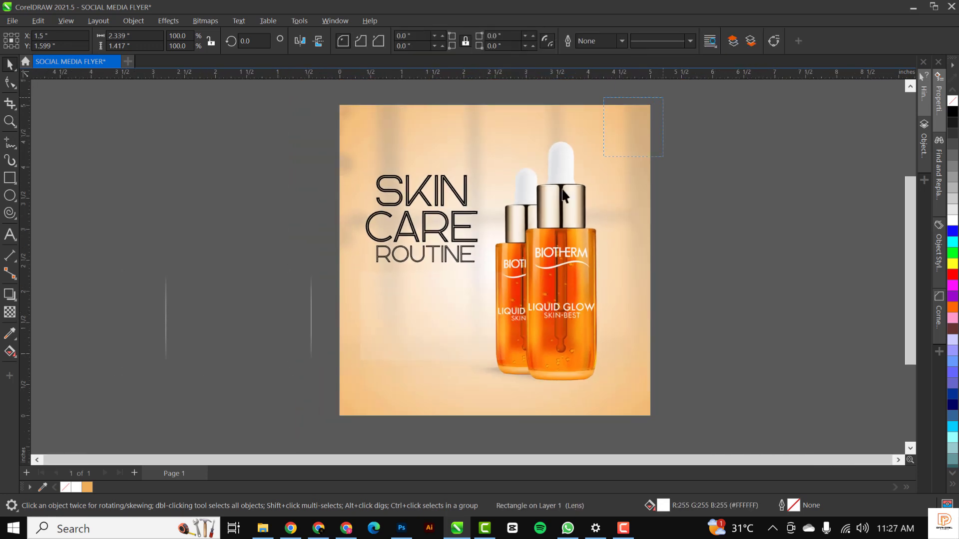
{"action": "left_click_drag", "start_coordinate": [348, 378], "coordinate": [399, 449]}
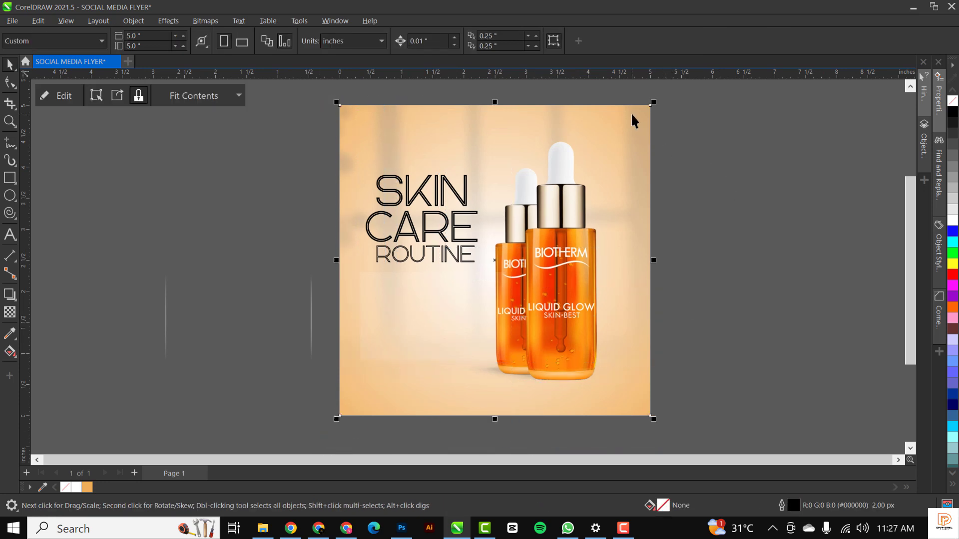
{"action": "left_click", "coordinate": [692, 206]}
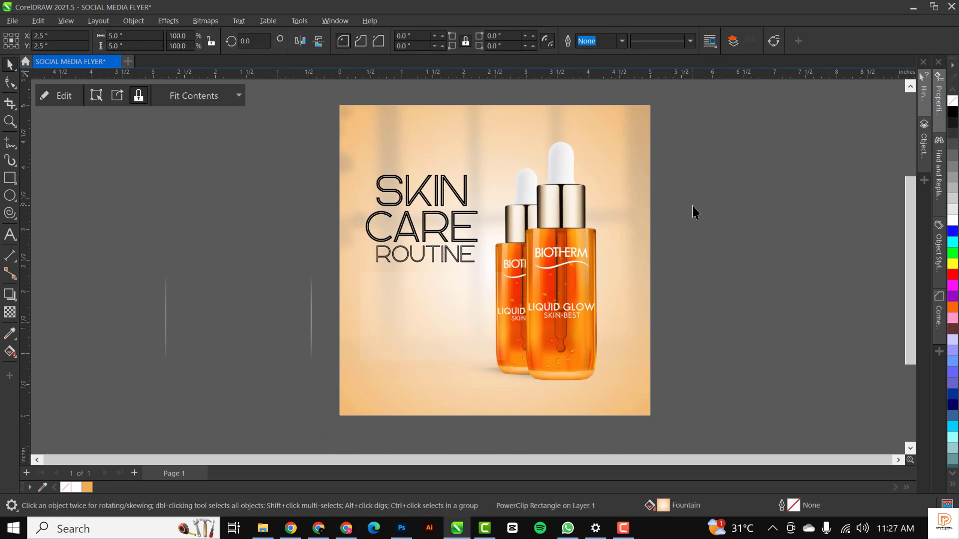
{"action": "left_click", "coordinate": [458, 315]}
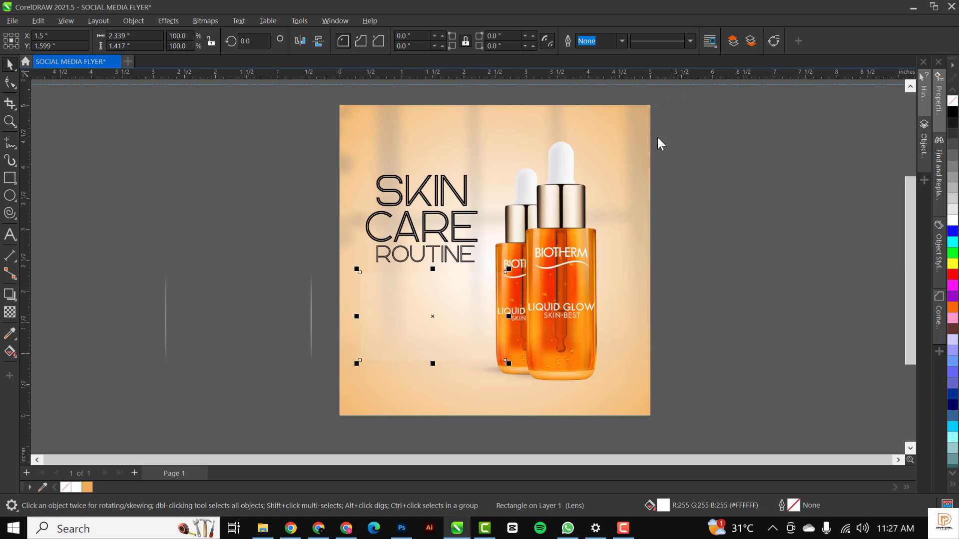
{"action": "key", "text": "Escape"}
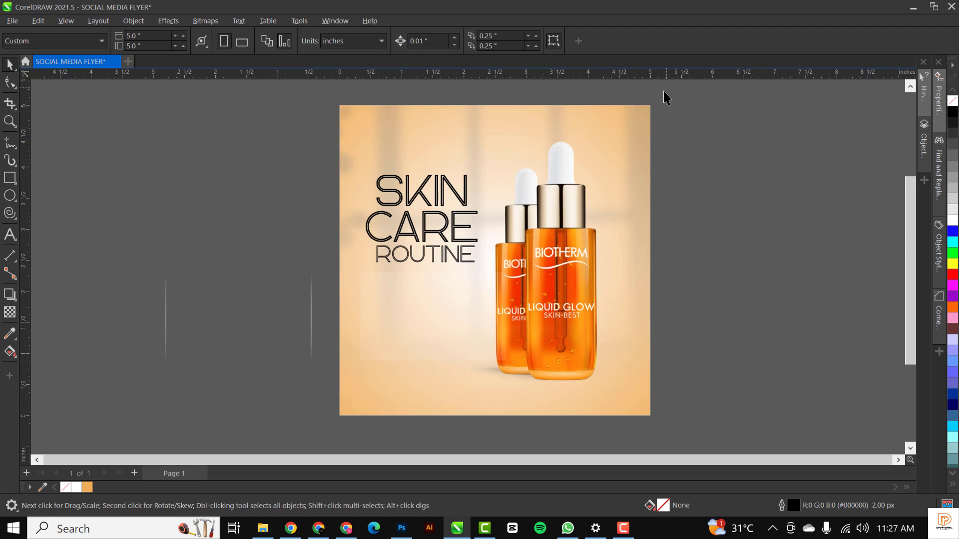
Place a copy of all the flyer artwork just right of the page and delete the copied translucent rectangle.
{"action": "left_click_drag", "start_coordinate": [663, 91], "coordinate": [323, 418]}
{"action": "scroll", "coordinate": [352, 354], "scroll_direction": "down", "scroll_amount": 1}
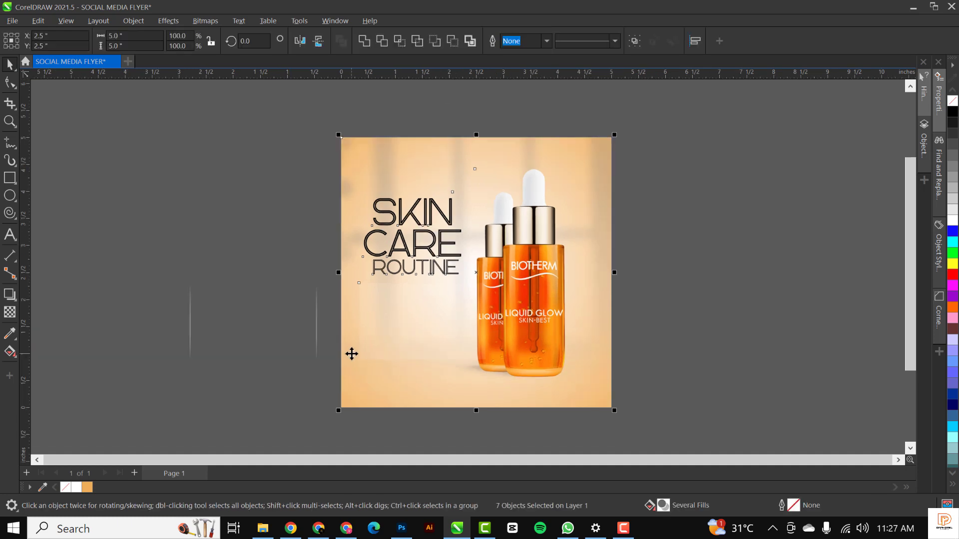
{"action": "left_click_drag", "start_coordinate": [405, 260], "coordinate": [682, 260]}
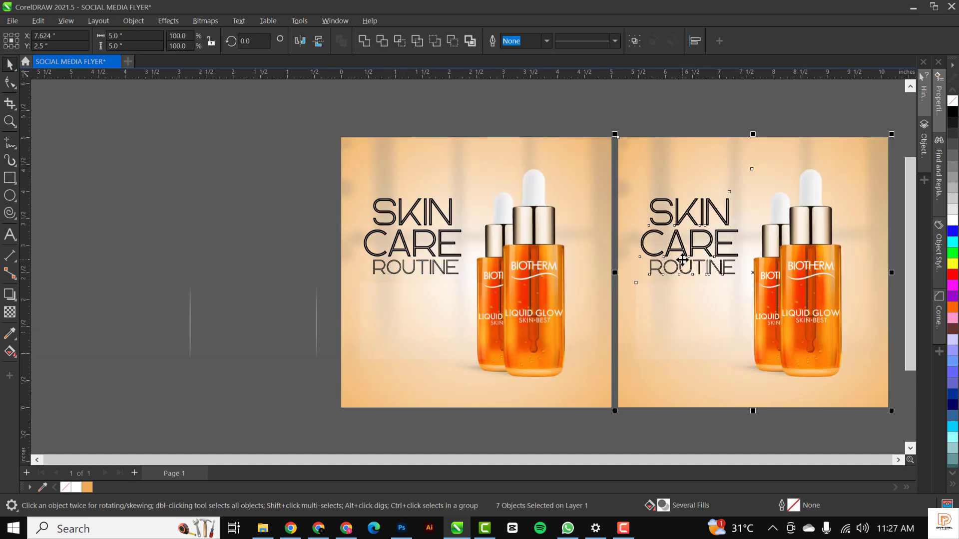
{"action": "left_click", "coordinate": [681, 112]}
{"action": "scroll", "coordinate": [573, 154], "scroll_direction": "down", "scroll_amount": 1}
{"action": "left_click", "coordinate": [689, 300]}
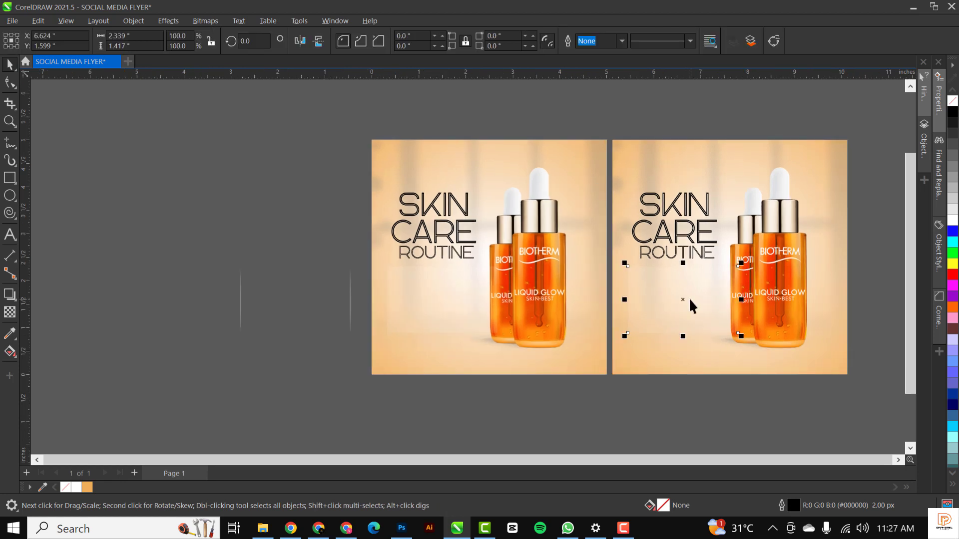
{"action": "key", "text": "Escape"}
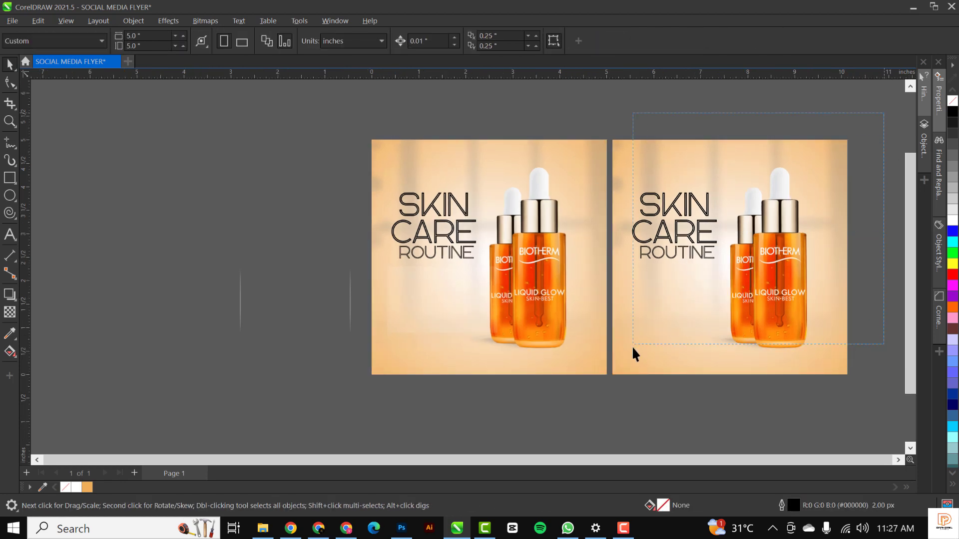
Convert the copied flyer artwork to a single 300 dpi RGB bitmap with transparent background.
{"action": "left_click_drag", "start_coordinate": [631, 346], "coordinate": [607, 409]}
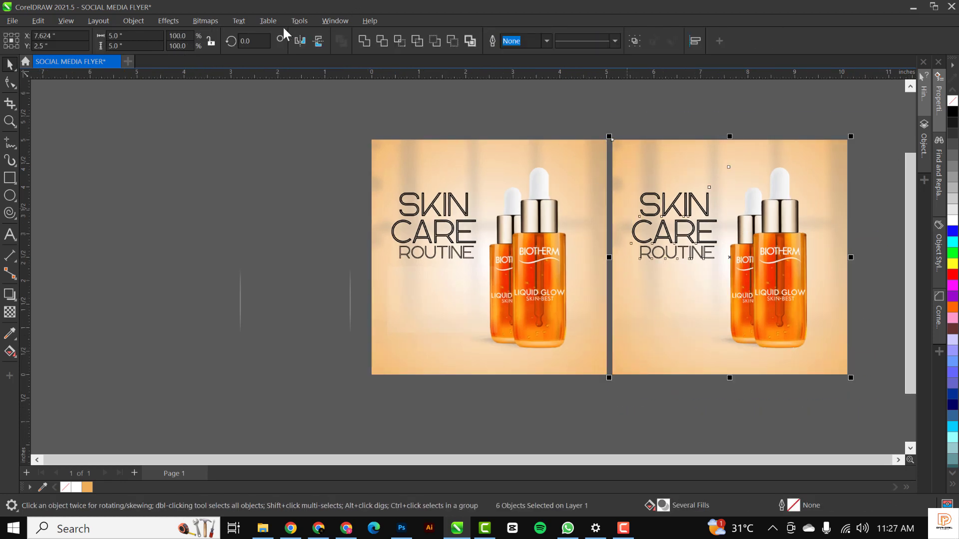
{"action": "left_click", "coordinate": [206, 20]}
{"action": "left_click", "coordinate": [227, 34]}
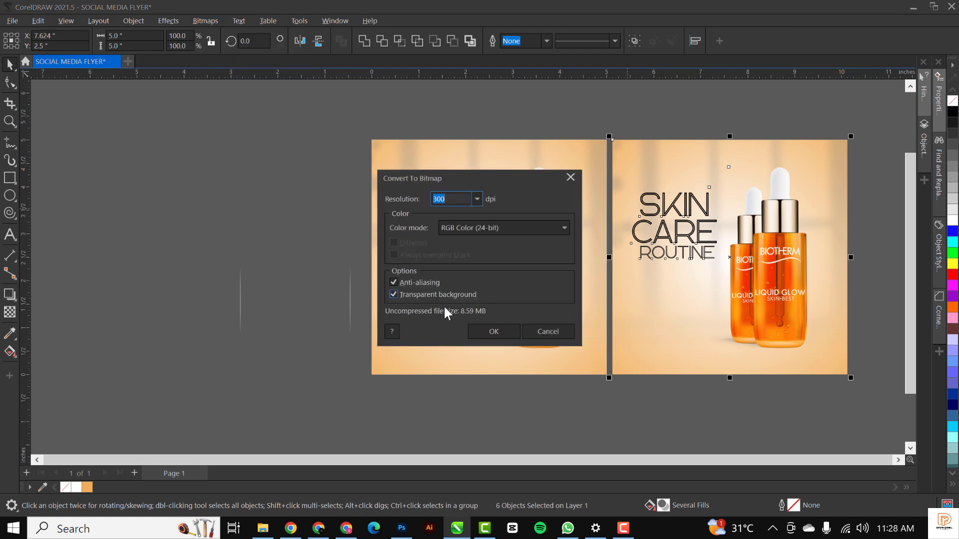
{"action": "left_click", "coordinate": [495, 331]}
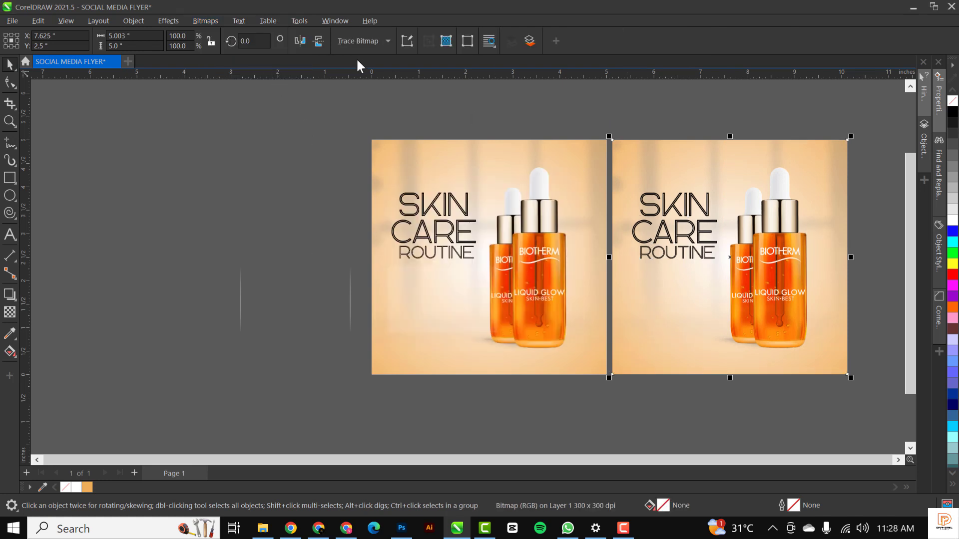
Apply a Gaussian Blur with a radius of 8.6 pixels to the flyer copy's bitmap.
{"action": "left_click", "coordinate": [175, 18]}
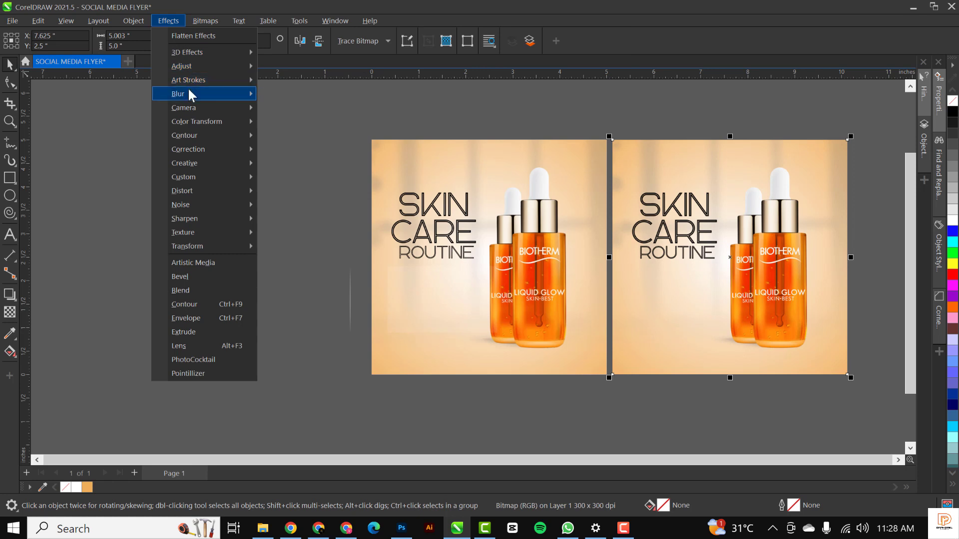
{"action": "mouse_move", "coordinate": [188, 92]}
{"action": "left_click", "coordinate": [301, 123]}
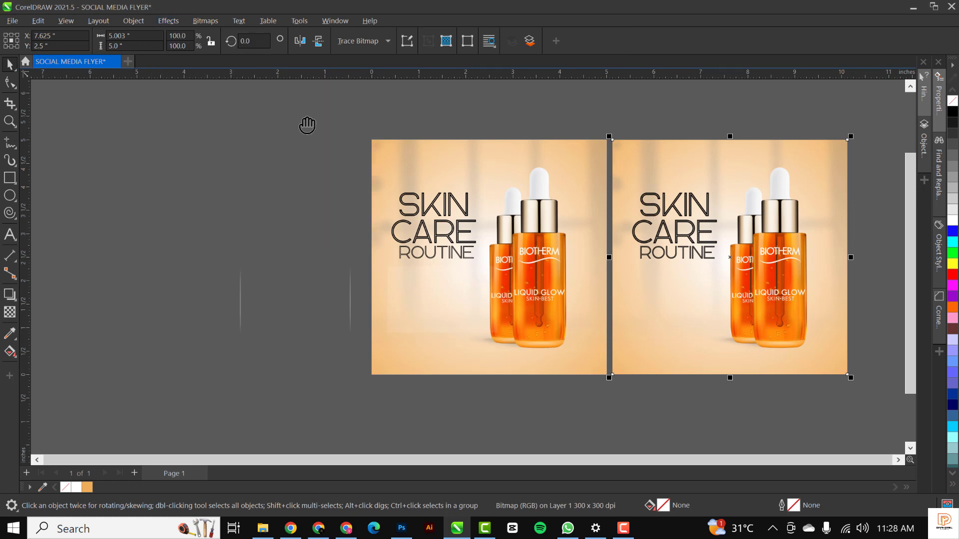
{"action": "left_click_drag", "start_coordinate": [436, 215], "coordinate": [416, 116]}
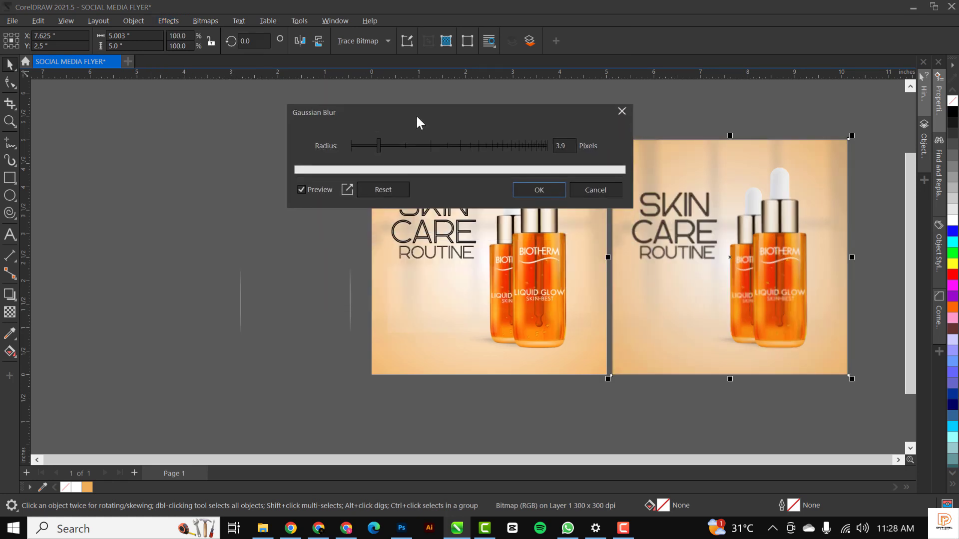
{"action": "left_click", "coordinate": [393, 143]}
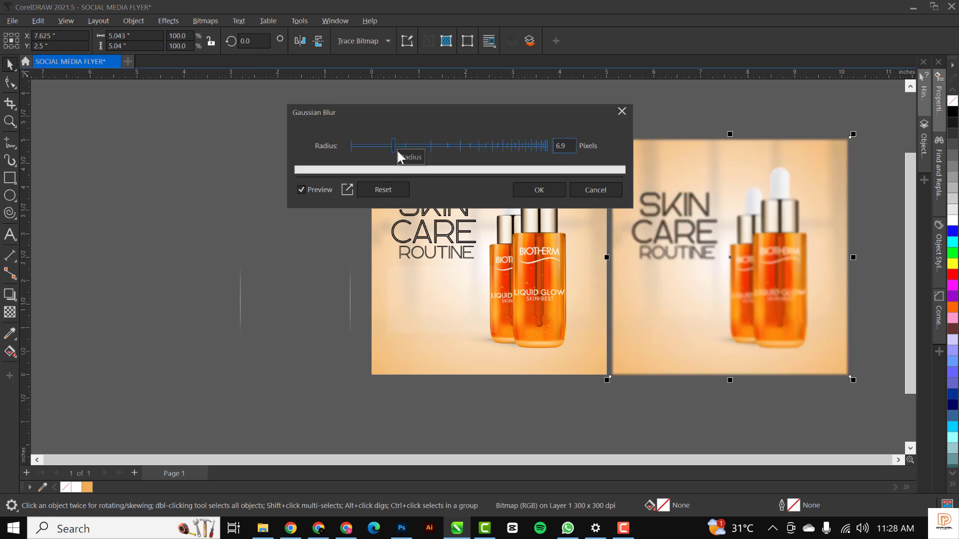
{"action": "left_click", "coordinate": [399, 145]}
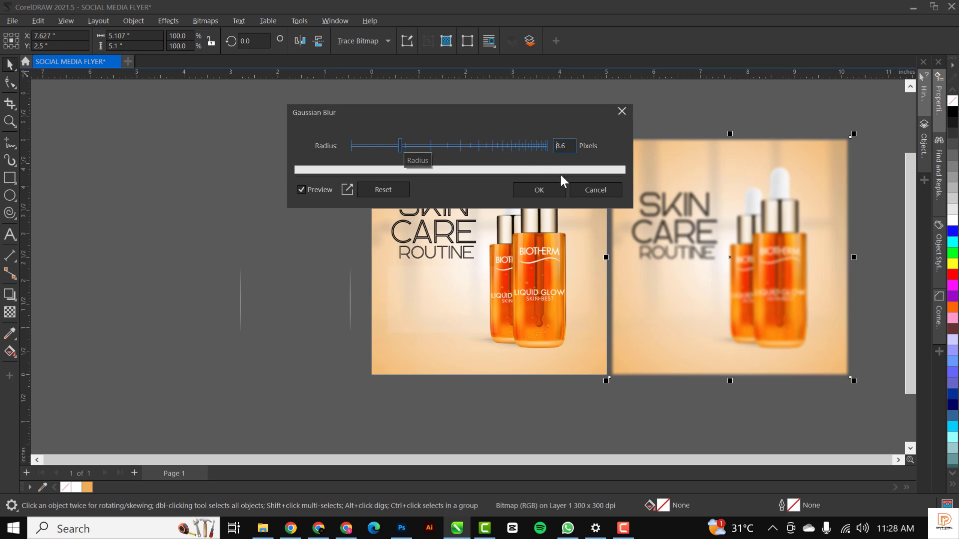
{"action": "left_click", "coordinate": [540, 189]}
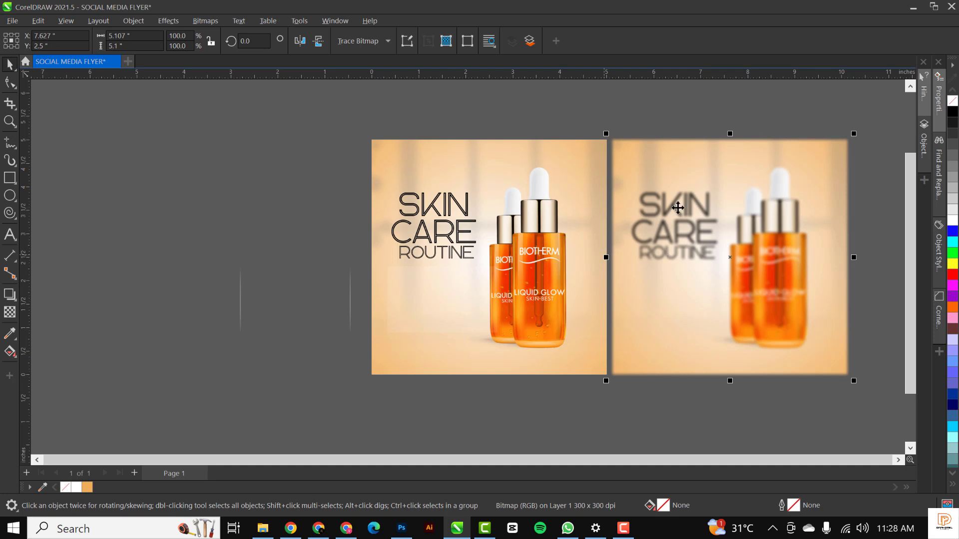
PowerClip the blurred bitmap inside the translucent rectangle and centre it on the page so it matches the flyer behind.
{"action": "right_click", "coordinate": [705, 243]}
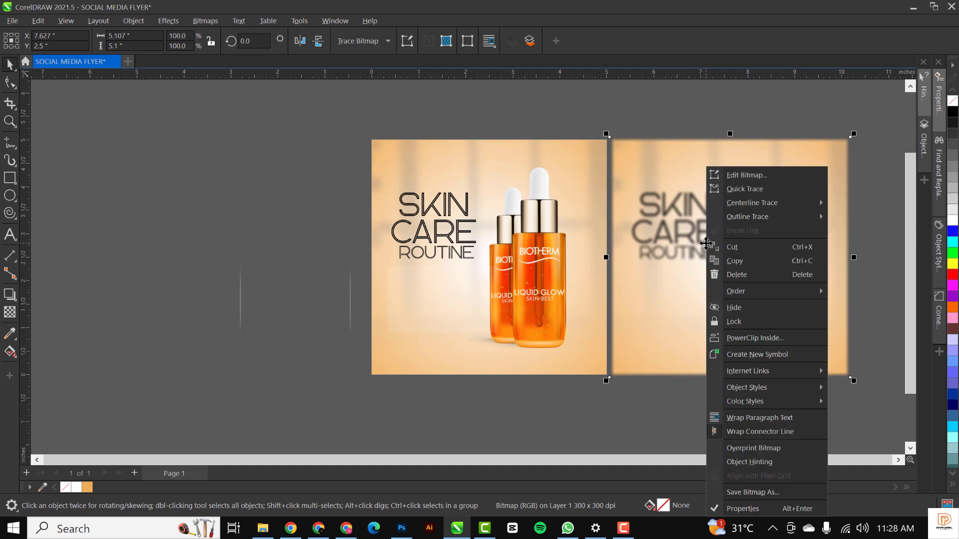
{"action": "left_click", "coordinate": [758, 337]}
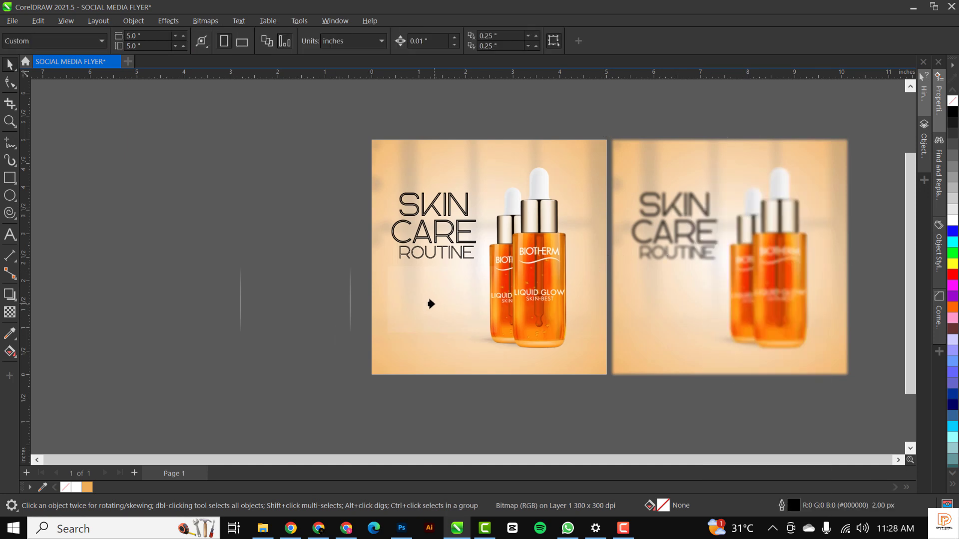
{"action": "left_click", "coordinate": [441, 300]}
{"action": "double_click", "coordinate": [458, 293]}
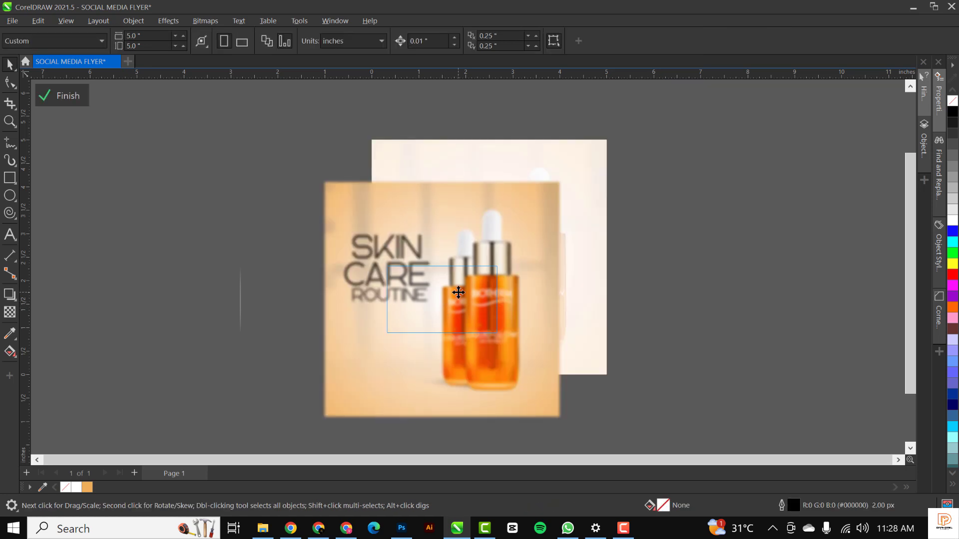
{"action": "key", "text": "p"}
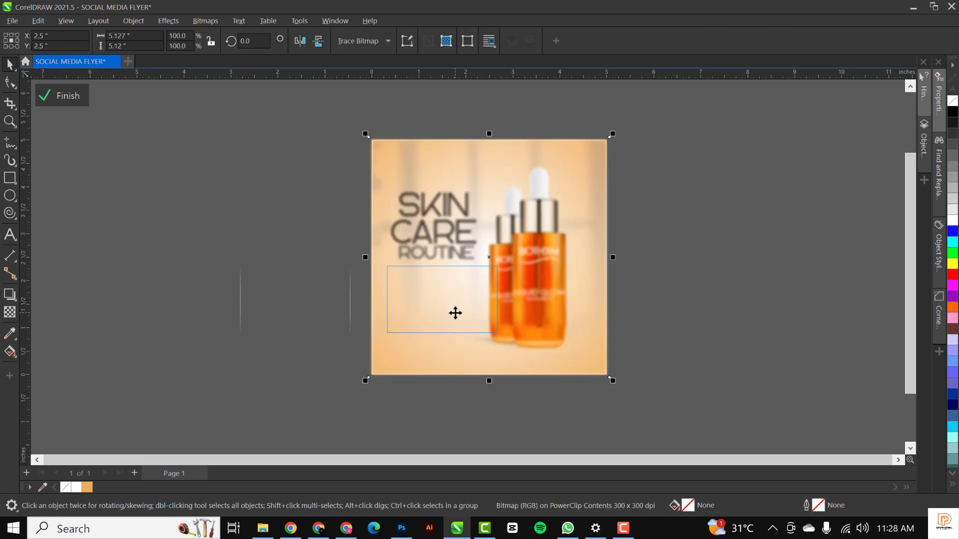
{"action": "left_click", "coordinate": [77, 104]}
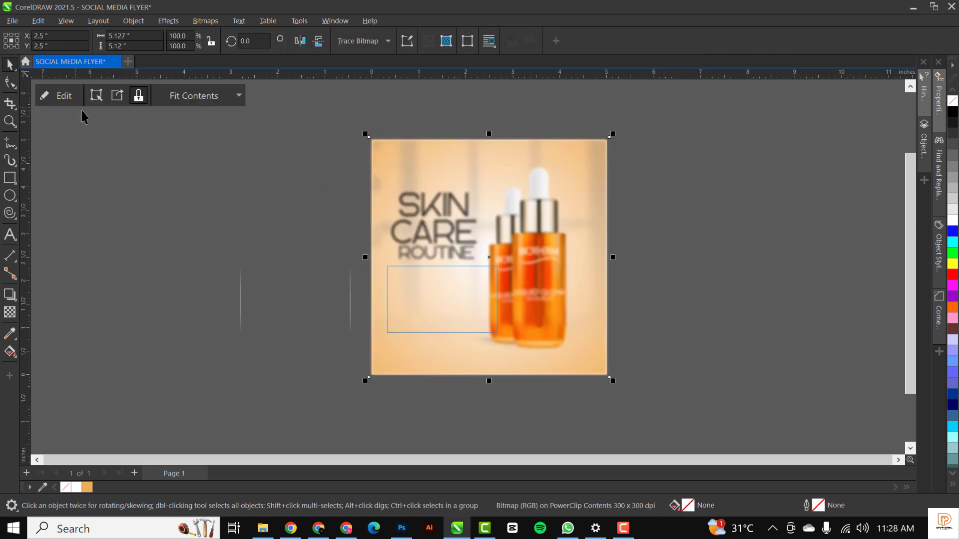
Move the blurred glass rectangle off the page edge as a check and undo the move.
{"action": "left_click", "coordinate": [435, 298]}
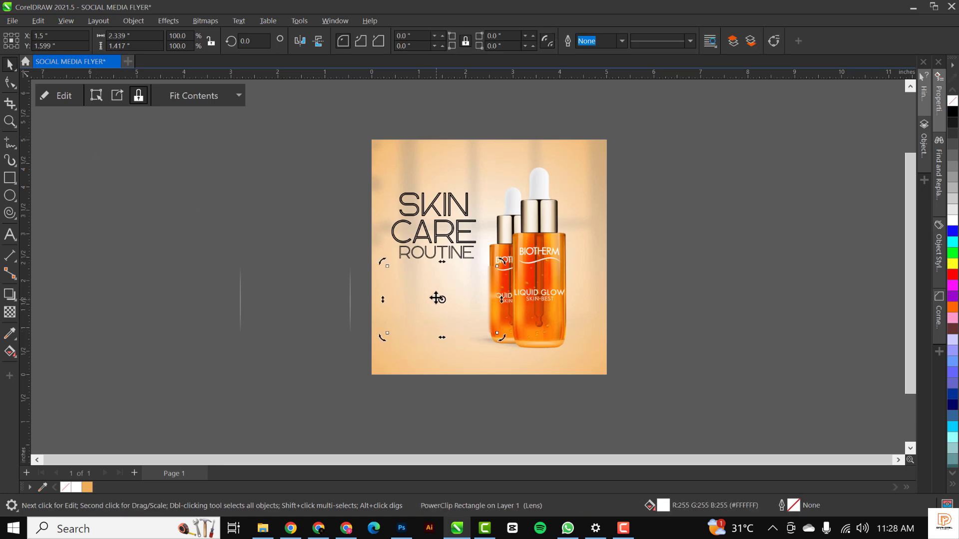
{"action": "left_click_drag", "start_coordinate": [445, 285], "coordinate": [352, 304]}
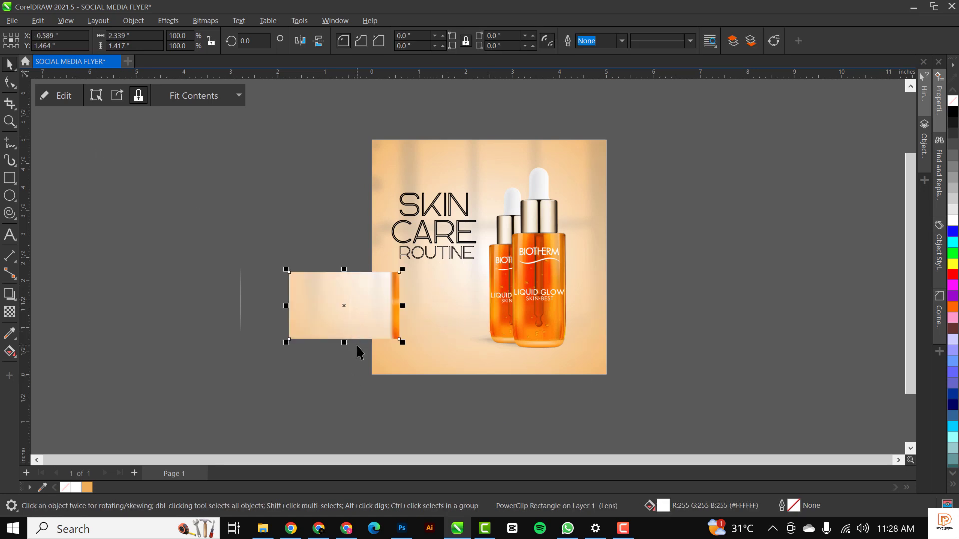
{"action": "key", "text": "ctrl+z"}
Align the faded white frame to the centre of the blurred glass rectangle.
{"action": "left_click", "coordinate": [295, 300]}
{"action": "left_click", "coordinate": [430, 298], "text": "shift"}
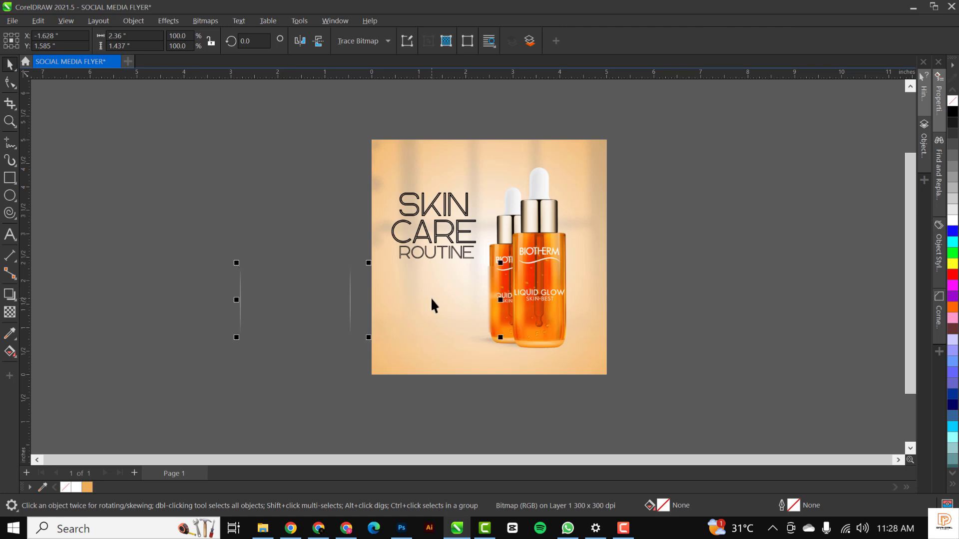
{"action": "key", "text": "e"}
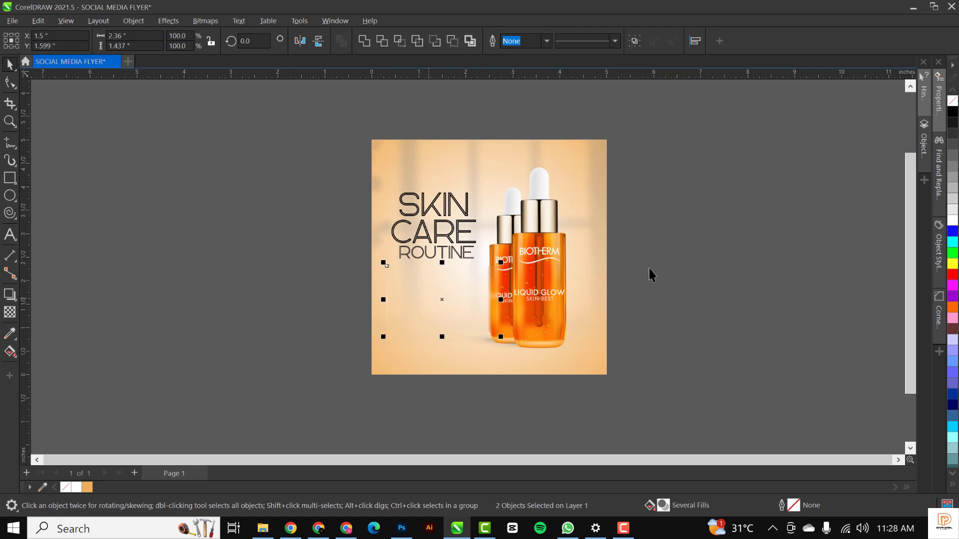
{"action": "left_click", "coordinate": [649, 275]}
Move the white frame aside to check it against the glass rectangle and return it to its centred position.
{"action": "left_click", "coordinate": [433, 300]}
{"action": "left_click_drag", "start_coordinate": [434, 299], "coordinate": [393, 305]}
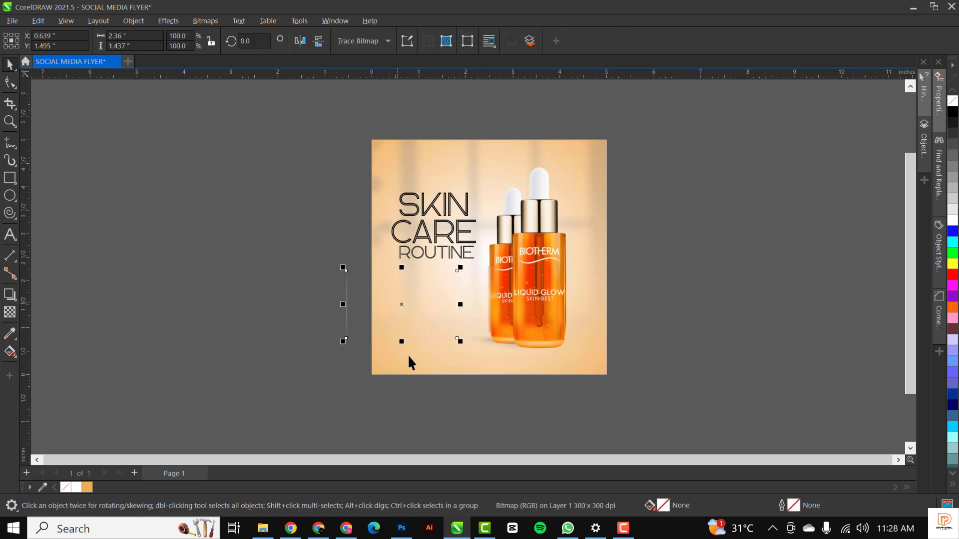
{"action": "scroll", "coordinate": [424, 301], "scroll_direction": "up", "scroll_amount": 2}
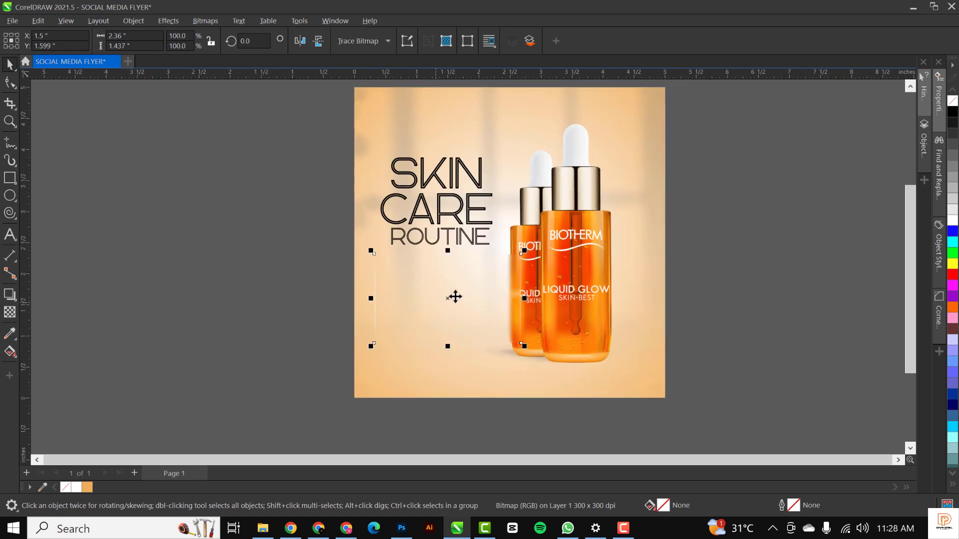
{"action": "left_click_drag", "start_coordinate": [454, 297], "coordinate": [352, 301]}
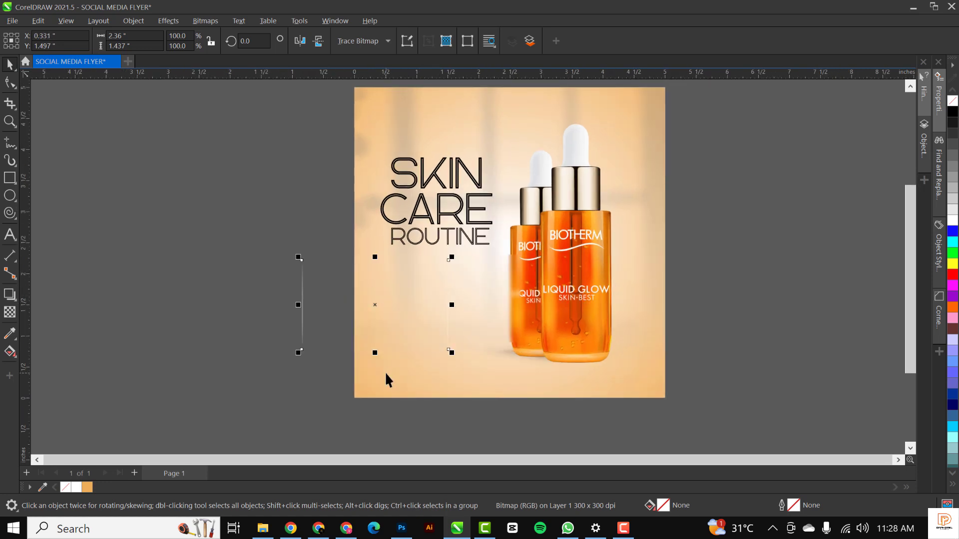
{"action": "left_click_drag", "start_coordinate": [362, 334], "coordinate": [434, 328]}
{"action": "scroll", "coordinate": [440, 316], "scroll_direction": "up", "scroll_amount": 2}
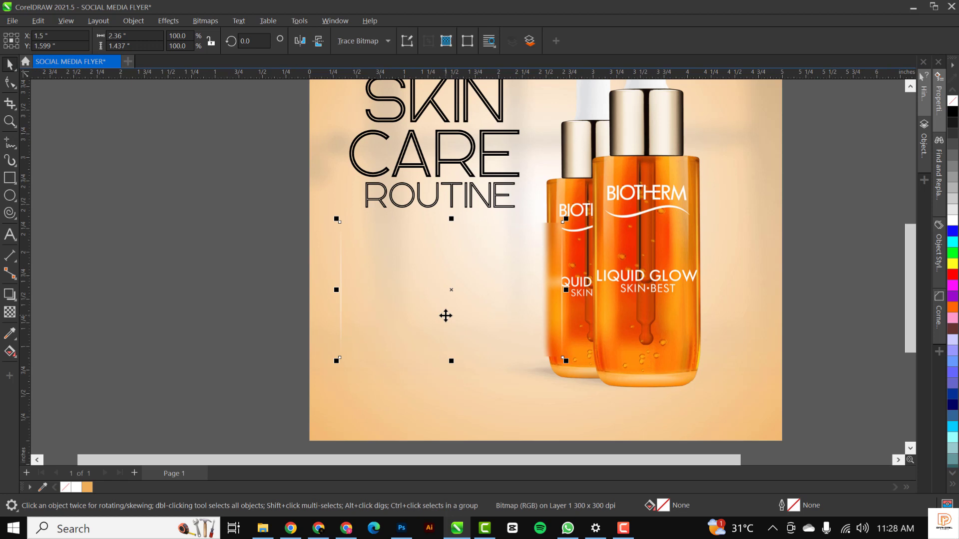
{"action": "scroll", "coordinate": [457, 290], "scroll_direction": "down", "scroll_amount": 3}
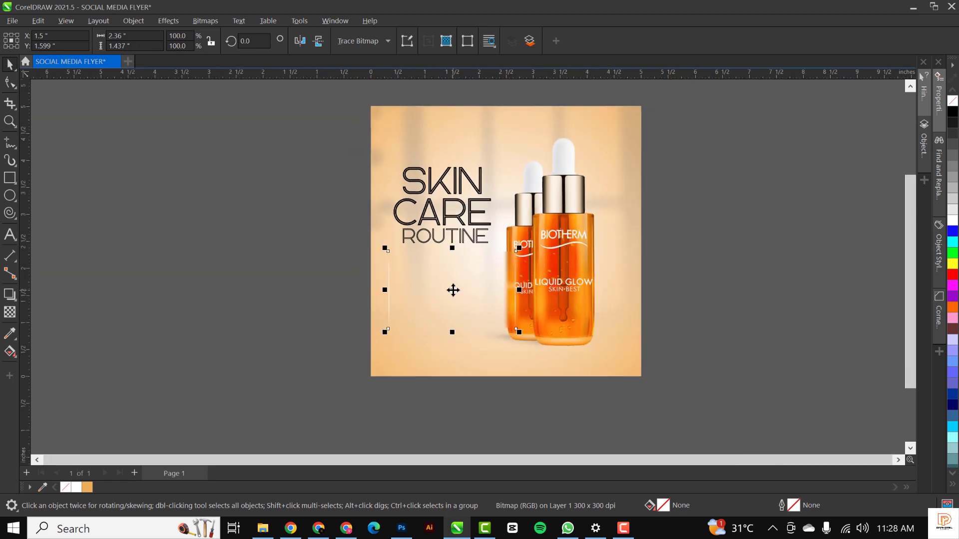
Centre-align the two faded white frame bitmaps on each other beside the page and group them.
{"action": "left_click_drag", "start_coordinate": [453, 289], "coordinate": [247, 285]}
{"action": "key", "text": "ctrl+z"}
{"action": "left_click", "coordinate": [268, 298], "text": "shift"}
{"action": "key", "text": "c"}
{"action": "key", "text": "e"}
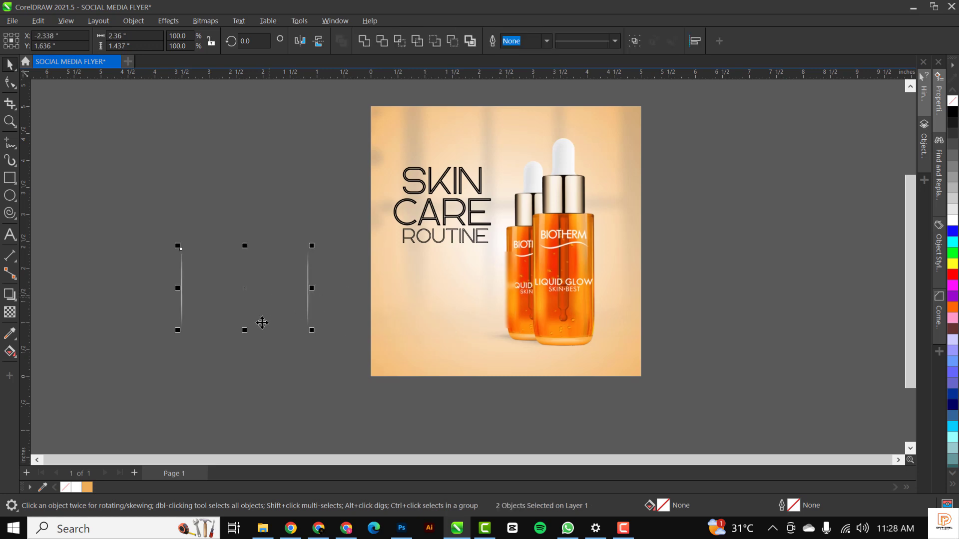
{"action": "key", "text": "ctrl+g"}
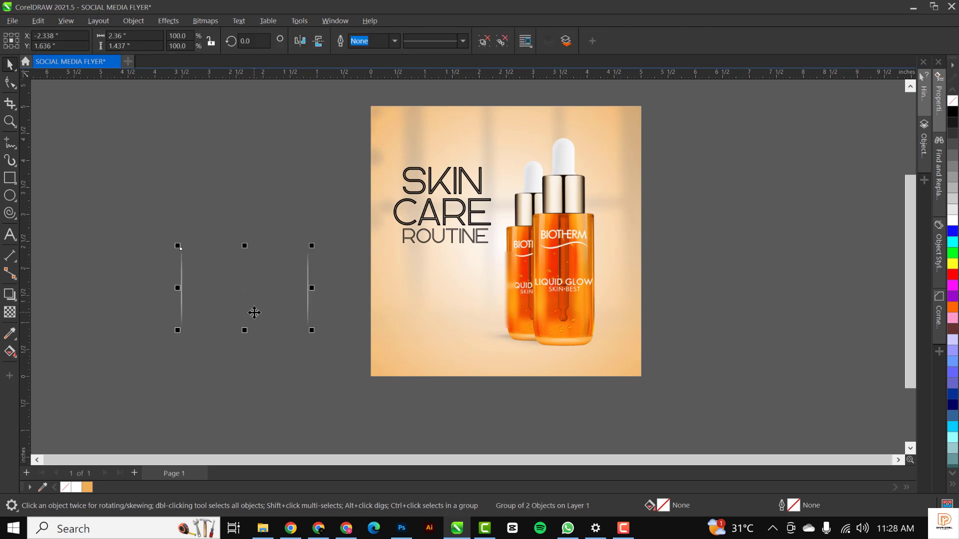
Duplicate the blurred glass rectangle and place the copy off the page, below the white frame.
{"action": "left_click", "coordinate": [186, 207]}
{"action": "left_click", "coordinate": [436, 283]}
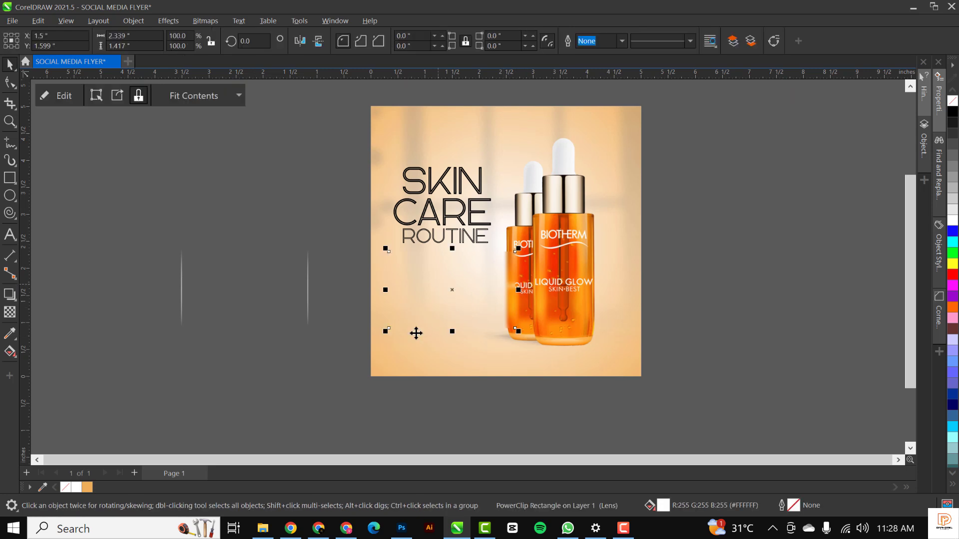
{"action": "scroll", "coordinate": [411, 304], "scroll_direction": "up", "scroll_amount": 2}
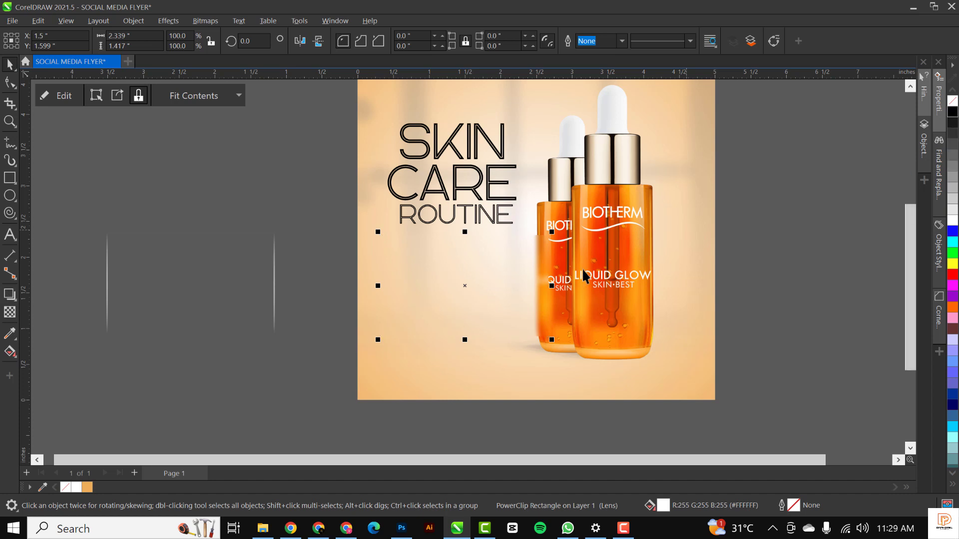
{"action": "left_click_drag", "start_coordinate": [584, 276], "coordinate": [420, 282]}
{"action": "scroll", "coordinate": [486, 272], "scroll_direction": "down", "scroll_amount": 3}
{"action": "left_click_drag", "start_coordinate": [484, 277], "coordinate": [282, 365]}
Delete the bitmap inside the duplicate's PowerClip and remove the PowerClip frame to leave a plain rectangle.
{"action": "double_click", "coordinate": [261, 364]}
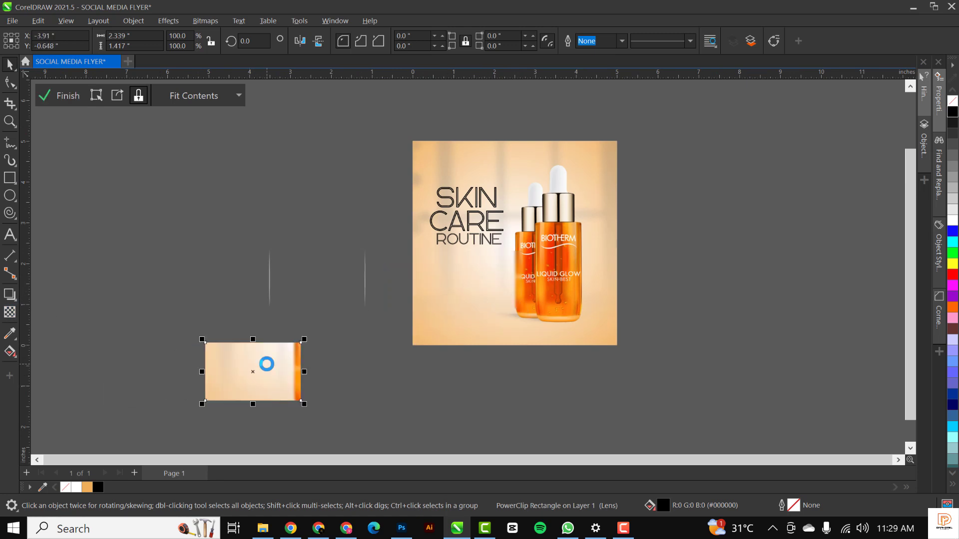
{"action": "key", "text": "Delete"}
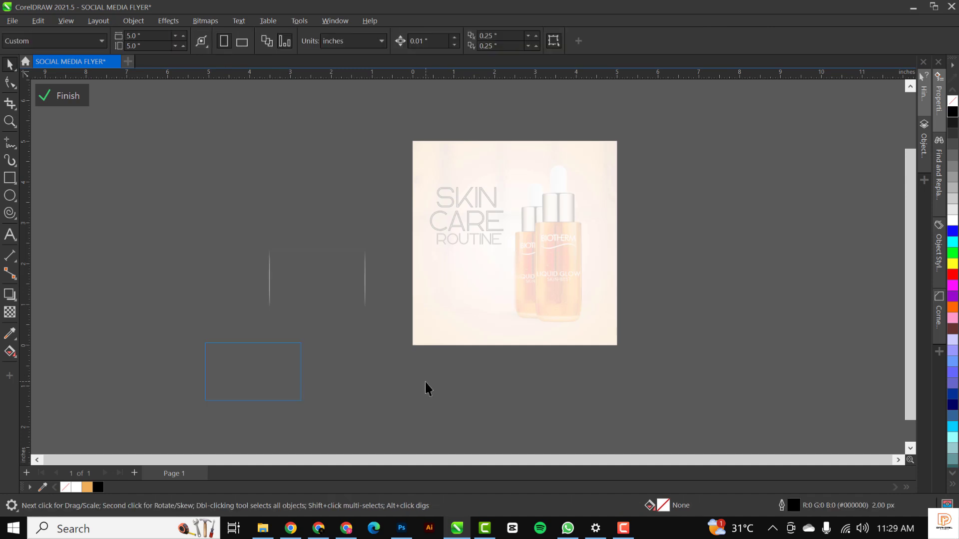
{"action": "left_click", "coordinate": [355, 411], "text": "ctrl"}
{"action": "left_click", "coordinate": [282, 375]}
{"action": "right_click", "coordinate": [282, 374]}
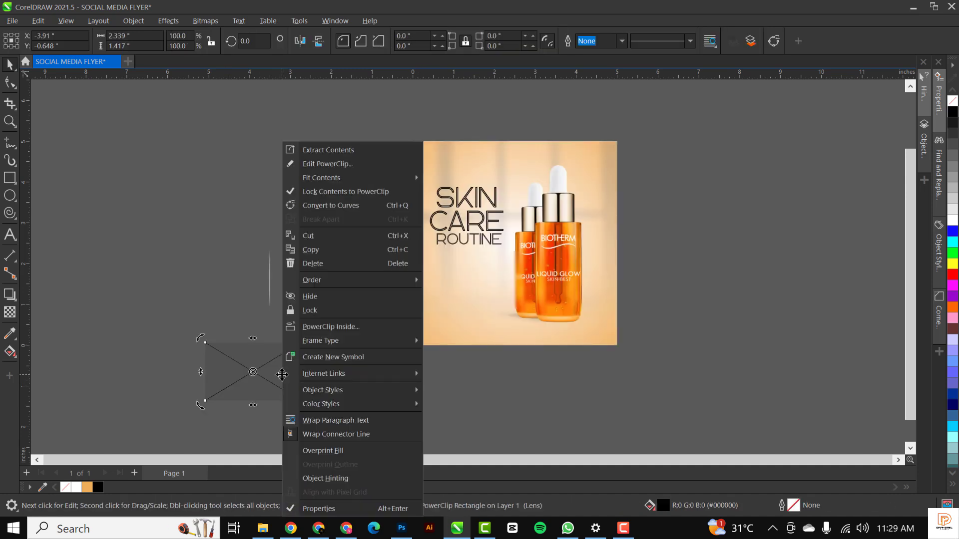
{"action": "mouse_move", "coordinate": [355, 282]}
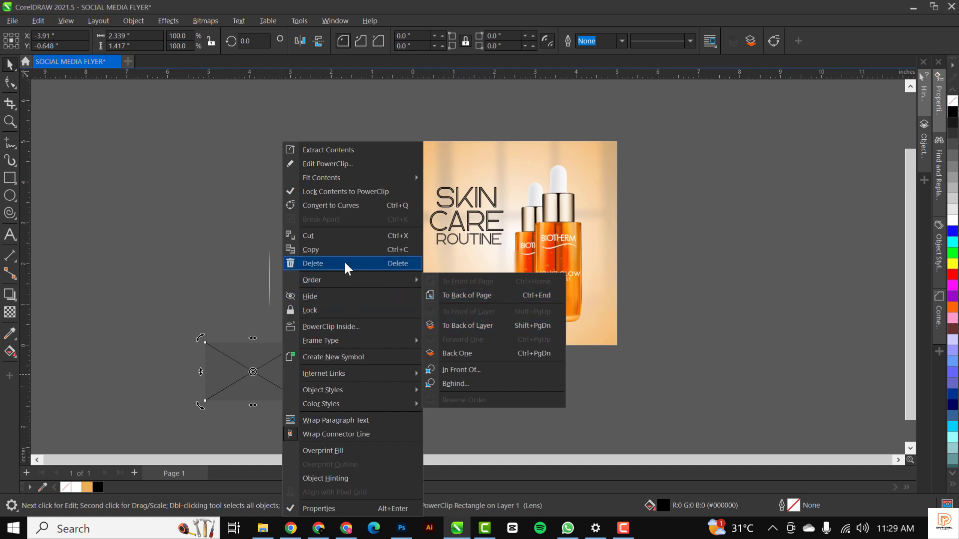
{"action": "mouse_move", "coordinate": [341, 345]}
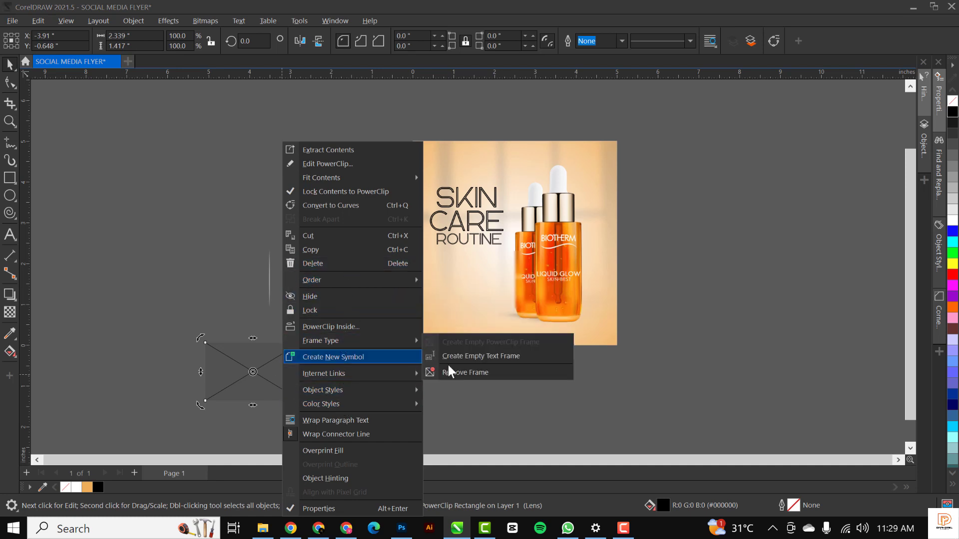
{"action": "left_click", "coordinate": [454, 373]}
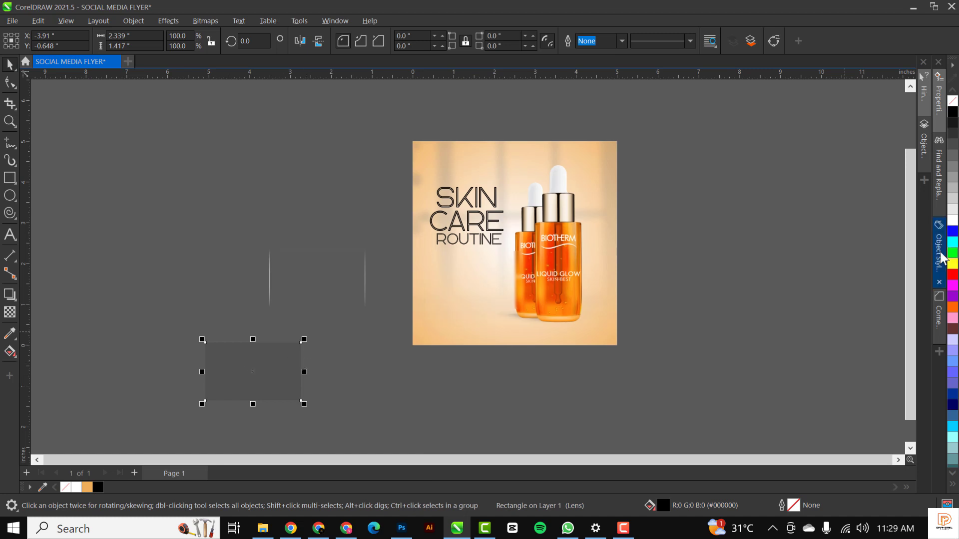
Fill the plain rectangle with 90% black (#1A1A1A) and reduce its uniform transparency to 8.
{"action": "left_click", "coordinate": [953, 123]}
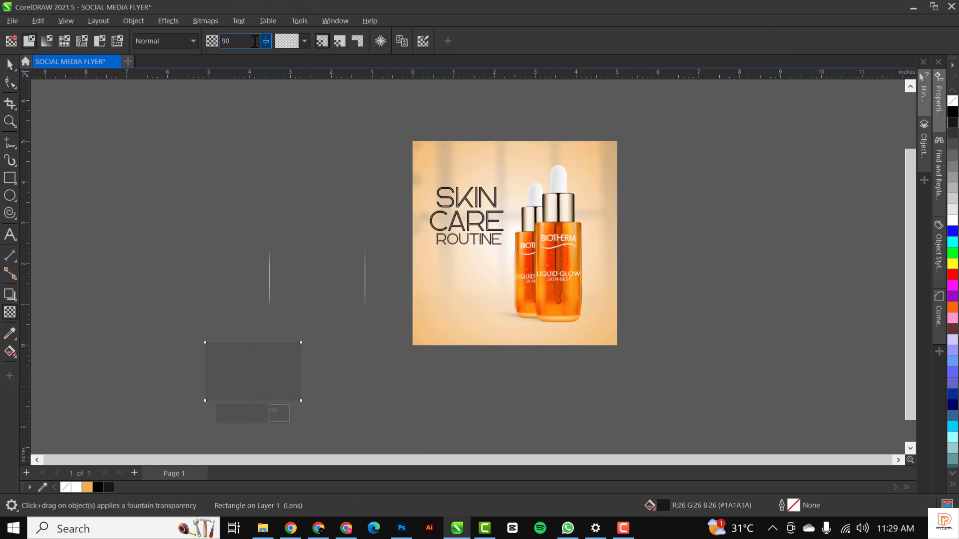
{"action": "left_click_drag", "start_coordinate": [265, 40], "coordinate": [223, 44]}
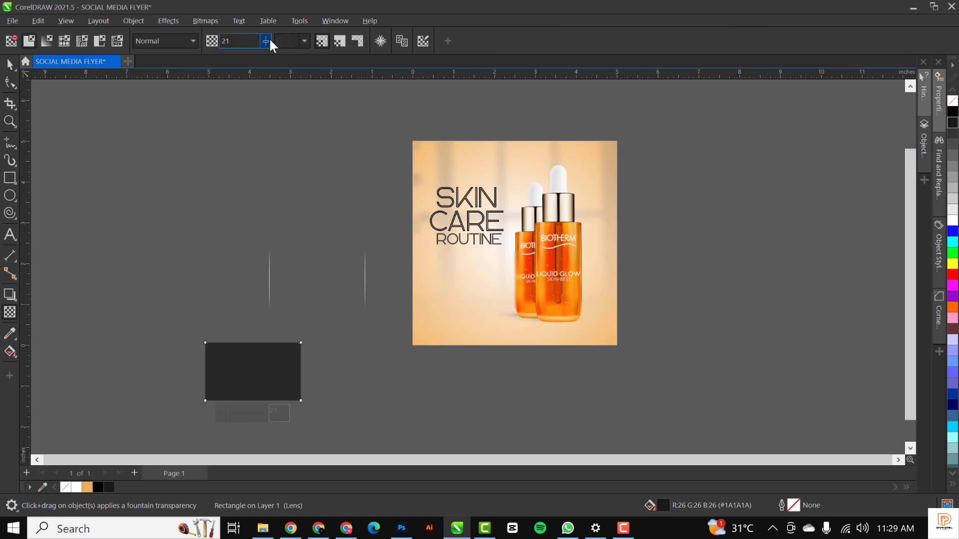
{"action": "key", "text": "space"}
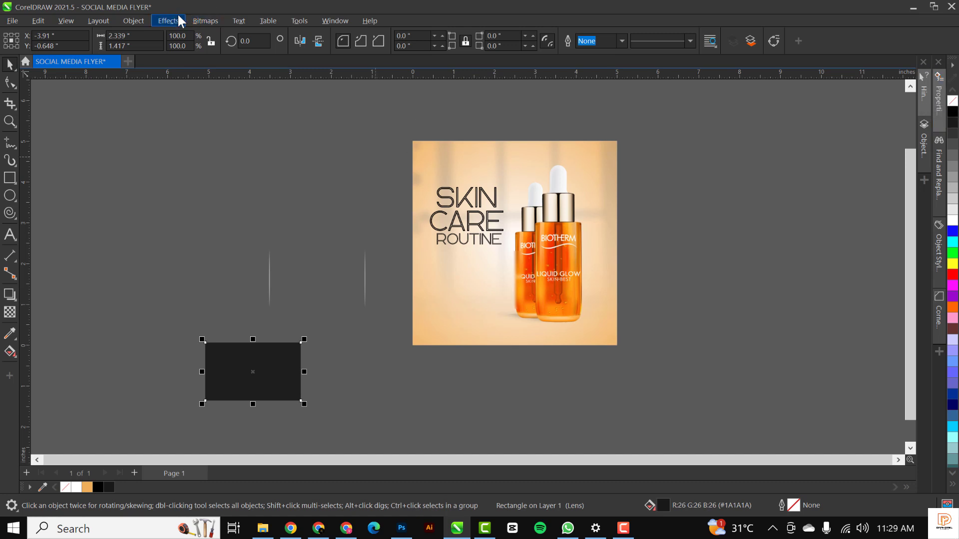
Apply a Gaussian Blur with a 16.5 pixel radius to the dark rectangle.
{"action": "left_click", "coordinate": [172, 21]}
{"action": "mouse_move", "coordinate": [185, 94]}
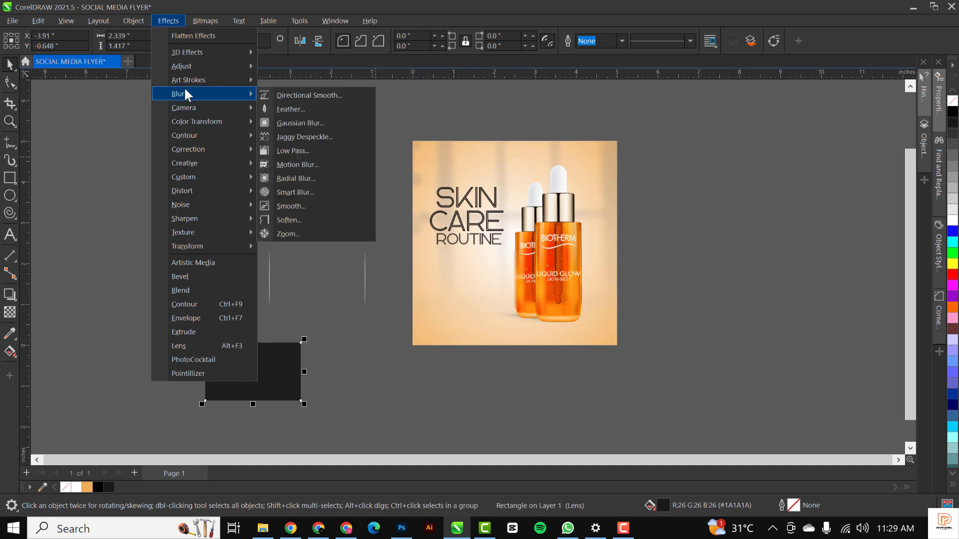
{"action": "left_click", "coordinate": [324, 123]}
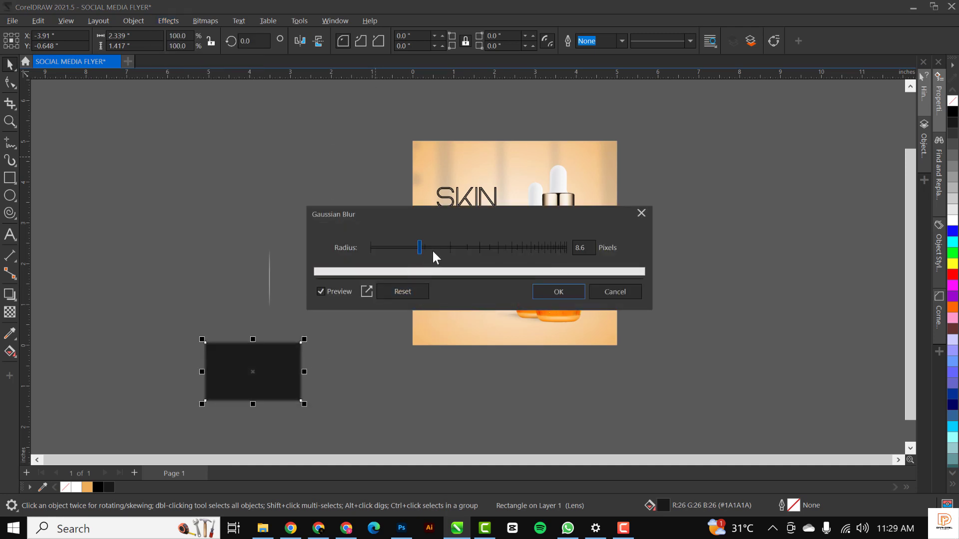
{"action": "left_click_drag", "start_coordinate": [432, 251], "coordinate": [442, 246]}
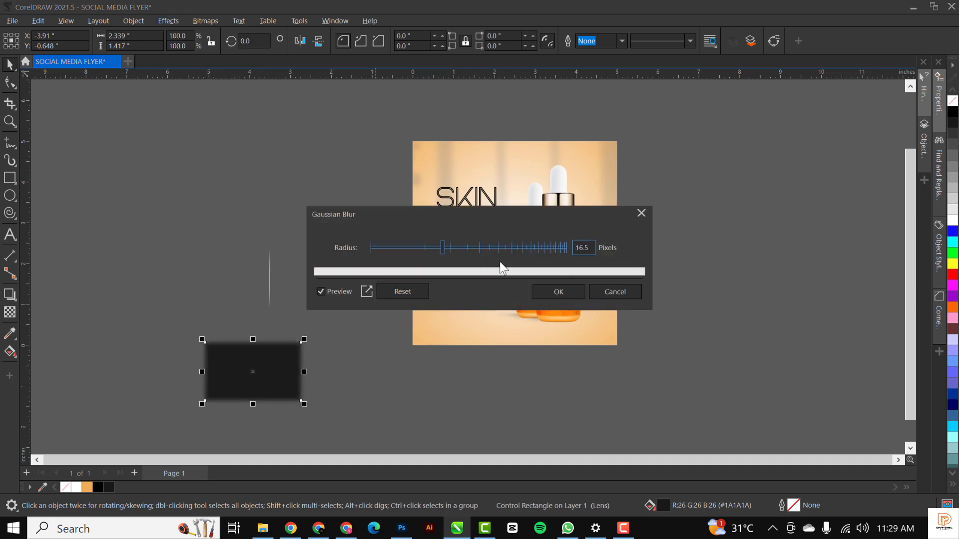
{"action": "left_click", "coordinate": [549, 291]}
Set the blurred dark rectangle's uniform transparency to 80.
{"action": "left_click", "coordinate": [10, 312]}
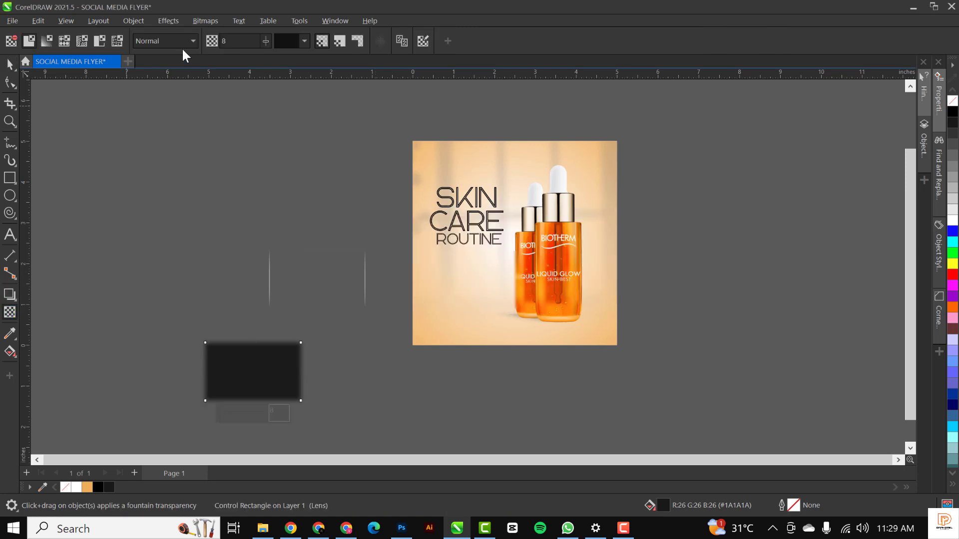
{"action": "left_click_drag", "start_coordinate": [263, 42], "coordinate": [301, 44]}
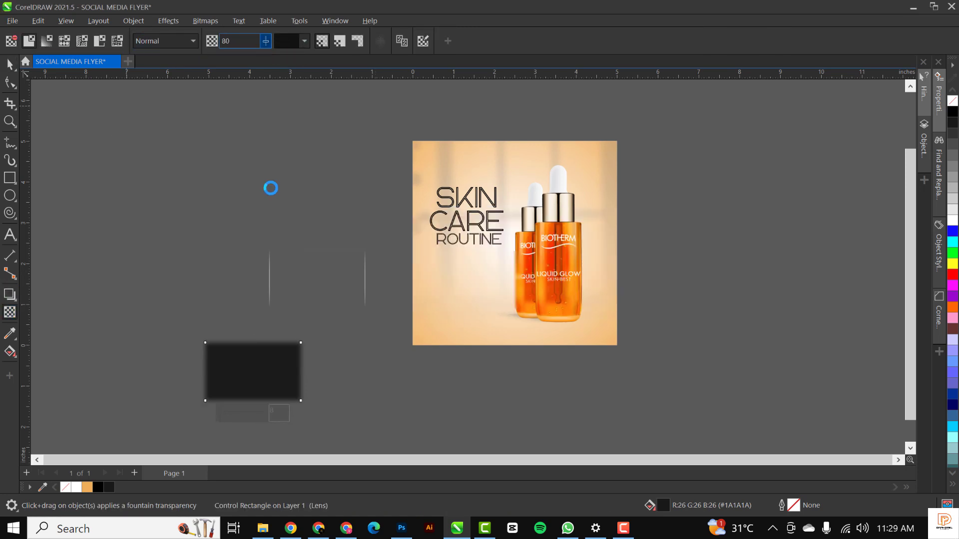
{"action": "key", "text": "space"}
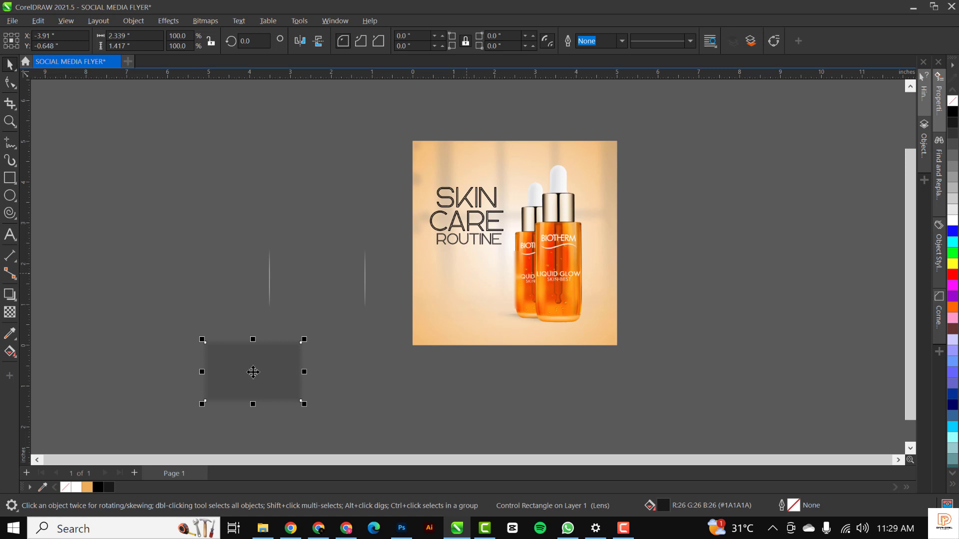
Move the dark blurred rectangle over the glass panel on the flyer and order it behind the panel as a shadow.
{"action": "left_click_drag", "start_coordinate": [253, 372], "coordinate": [473, 279]}
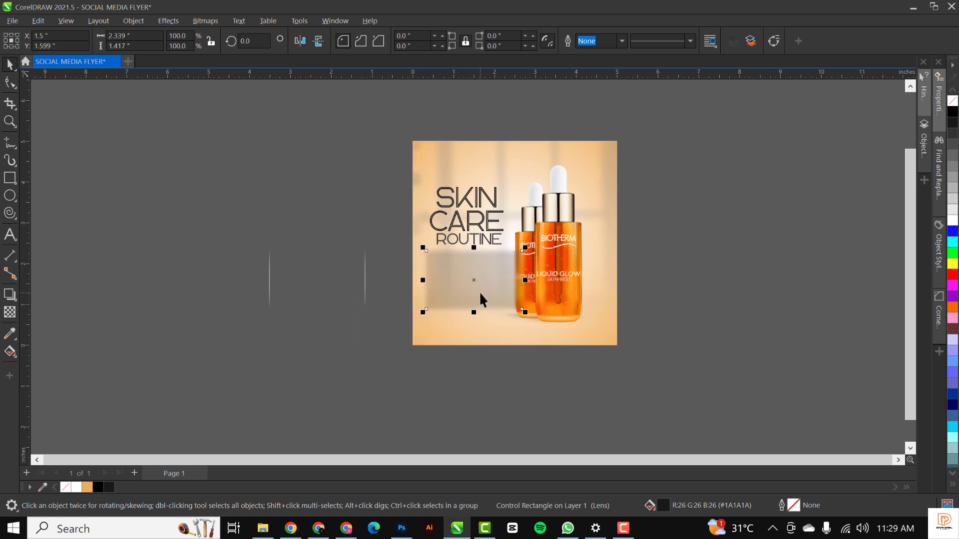
{"action": "scroll", "coordinate": [480, 292], "scroll_direction": "up", "scroll_amount": 4}
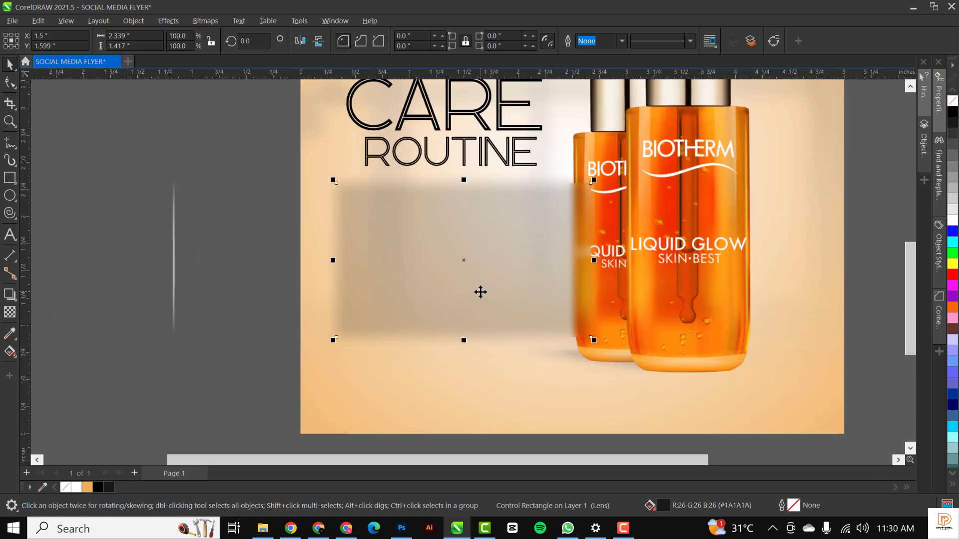
{"action": "key", "text": "ctrl+Page_Down"}
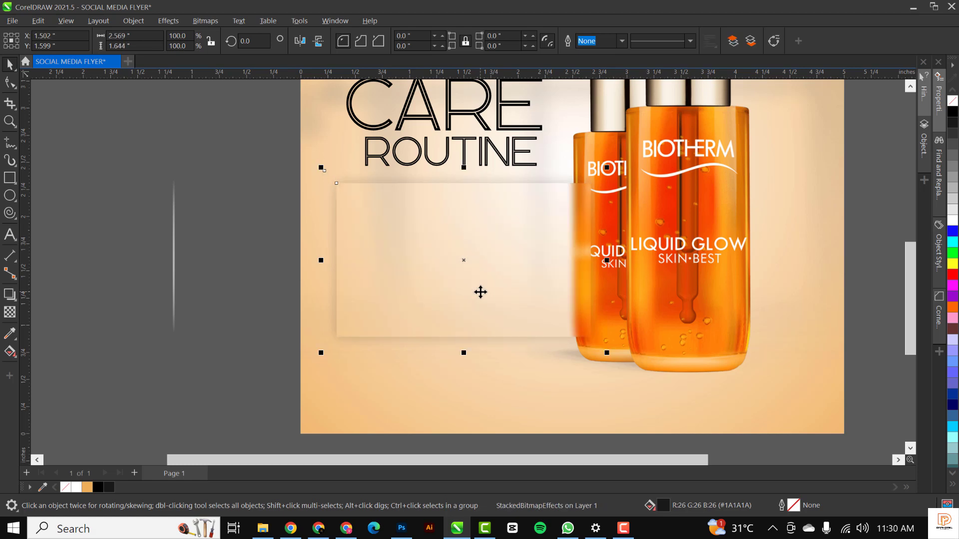
{"action": "scroll", "coordinate": [407, 238], "scroll_direction": "down", "scroll_amount": 3}
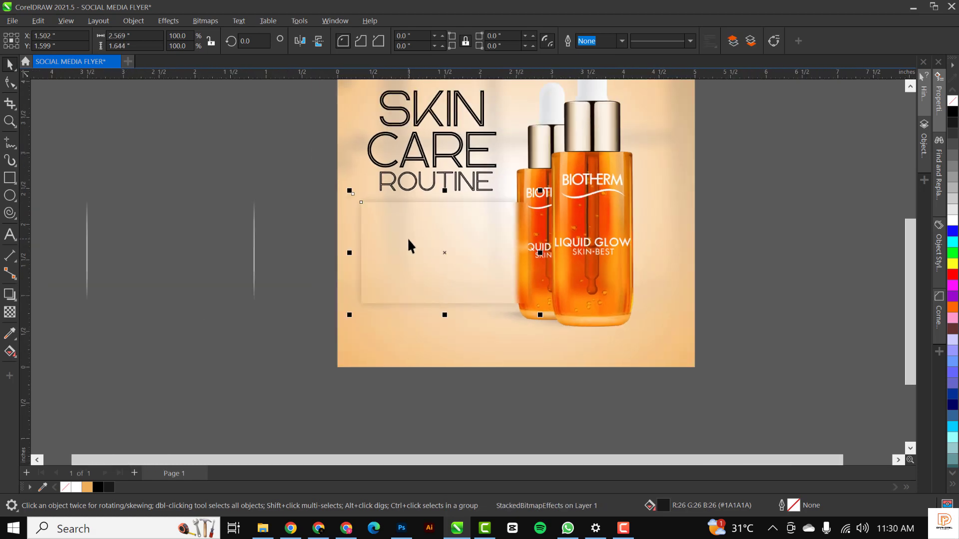
{"action": "scroll", "coordinate": [417, 237], "scroll_direction": "up", "scroll_amount": 4}
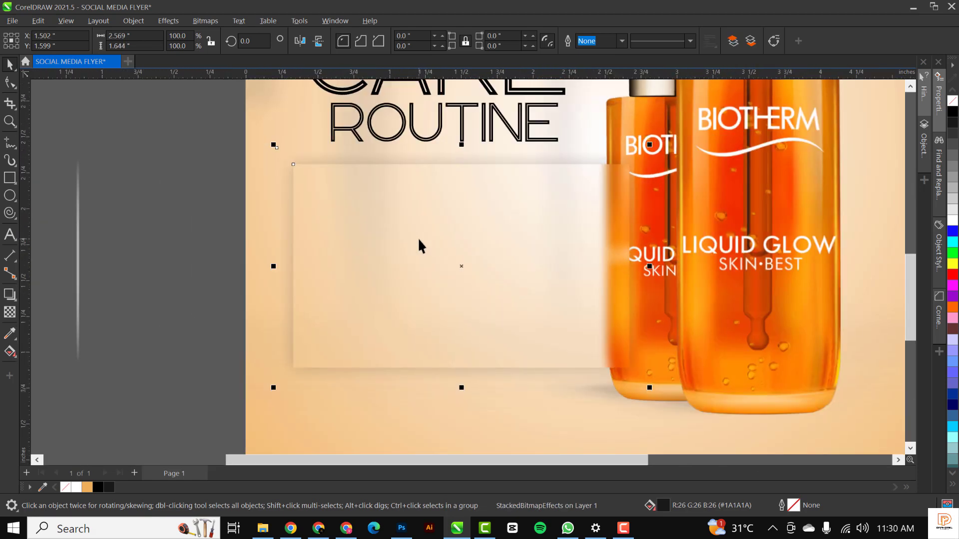
Align the grouped white frame horizontally to the centre of the glass panel on the flyer.
{"action": "scroll", "coordinate": [563, 241], "scroll_direction": "down", "scroll_amount": 3}
{"action": "scroll", "coordinate": [564, 241], "scroll_direction": "down", "scroll_amount": 2}
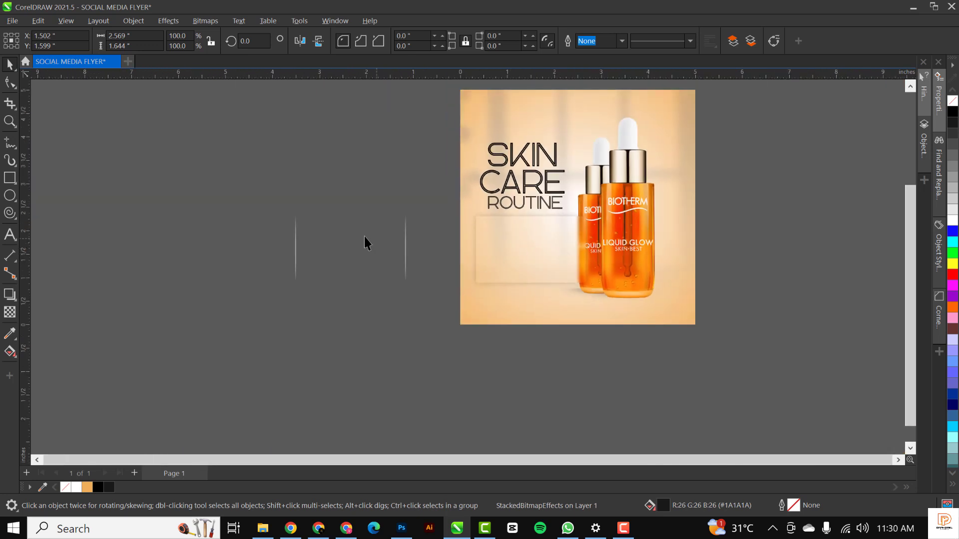
{"action": "left_click", "coordinate": [295, 242]}
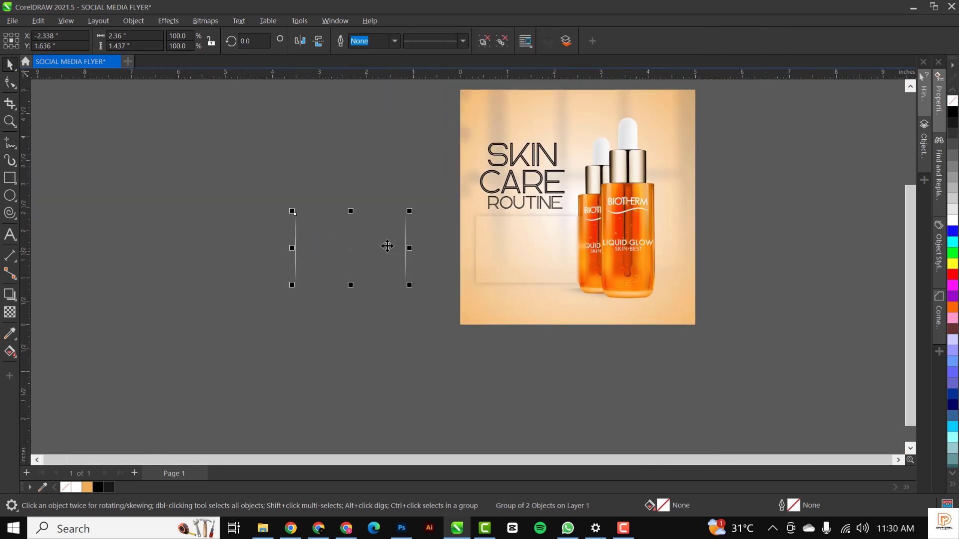
{"action": "left_click_drag", "start_coordinate": [387, 248], "coordinate": [344, 326]}
{"action": "key", "text": "ctrl+z"}
{"action": "left_click", "coordinate": [521, 248], "text": "shift"}
{"action": "key", "text": "c"}
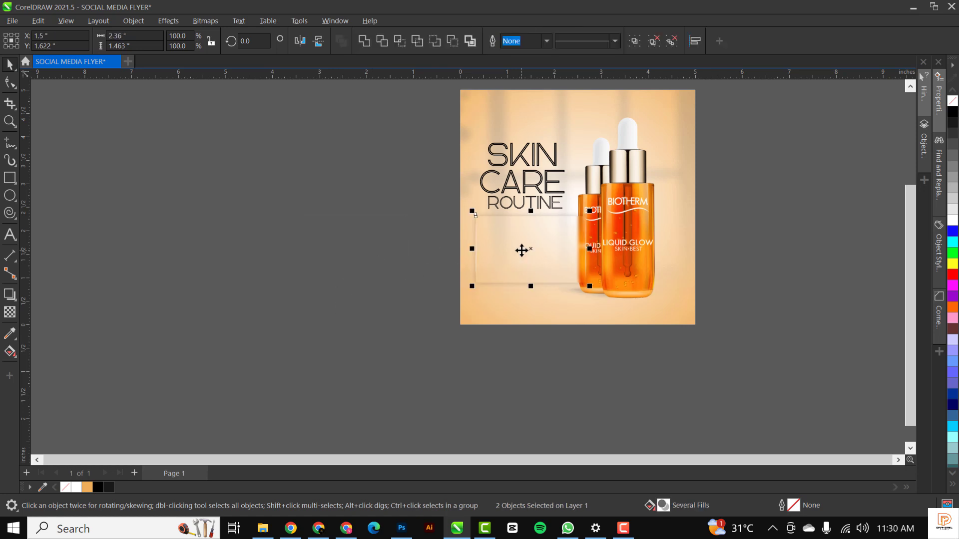
{"action": "left_click", "coordinate": [548, 372]}
{"action": "scroll", "coordinate": [571, 251], "scroll_direction": "up", "scroll_amount": 4}
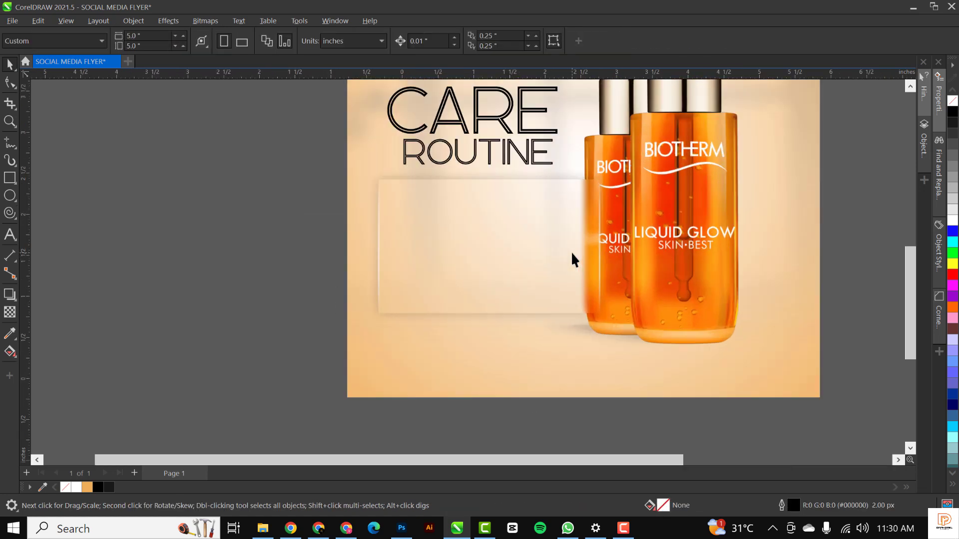
{"action": "scroll", "coordinate": [572, 254], "scroll_direction": "down", "scroll_amount": 4}
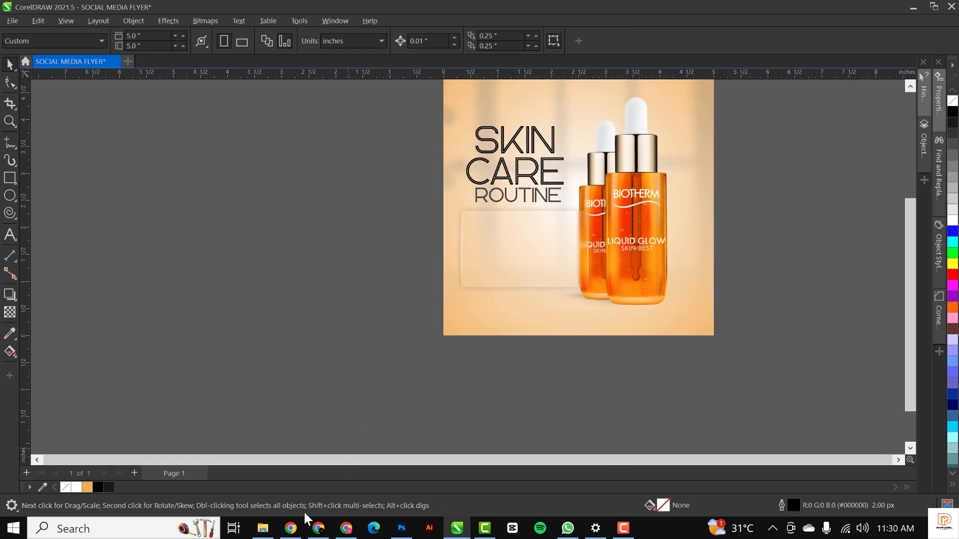
Place the info image from the RESOURCE FILE folder on the glass panel, enlarge it slightly and centre it within the panel.
{"action": "left_click", "coordinate": [263, 529]}
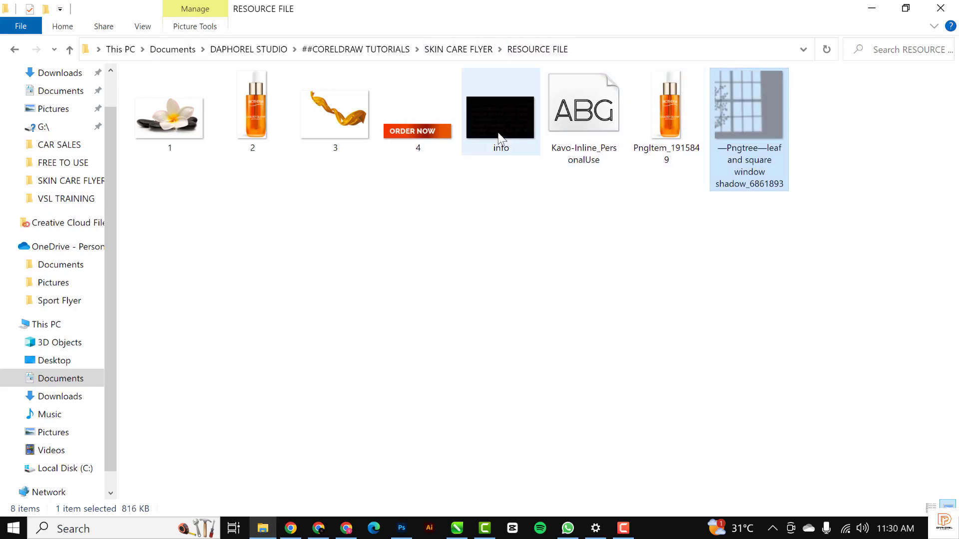
{"action": "left_click_drag", "start_coordinate": [501, 128], "coordinate": [517, 243]}
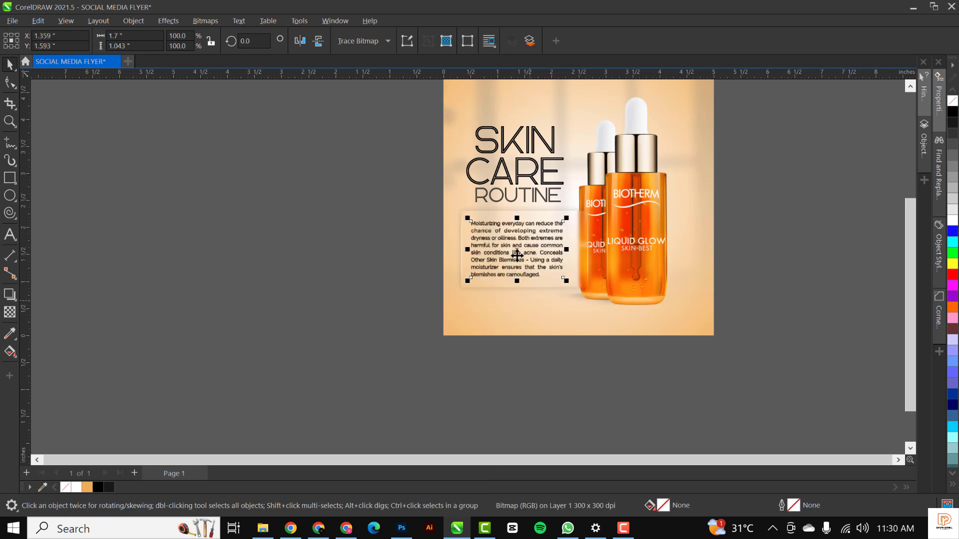
{"action": "scroll", "coordinate": [517, 255], "scroll_direction": "up", "scroll_amount": 2}
{"action": "left_click_drag", "start_coordinate": [614, 311], "coordinate": [634, 322]}
{"action": "left_click_drag", "start_coordinate": [582, 270], "coordinate": [581, 264]}
{"action": "scroll", "coordinate": [581, 284], "scroll_direction": "down", "scroll_amount": 1}
{"action": "left_click", "coordinate": [567, 426]}
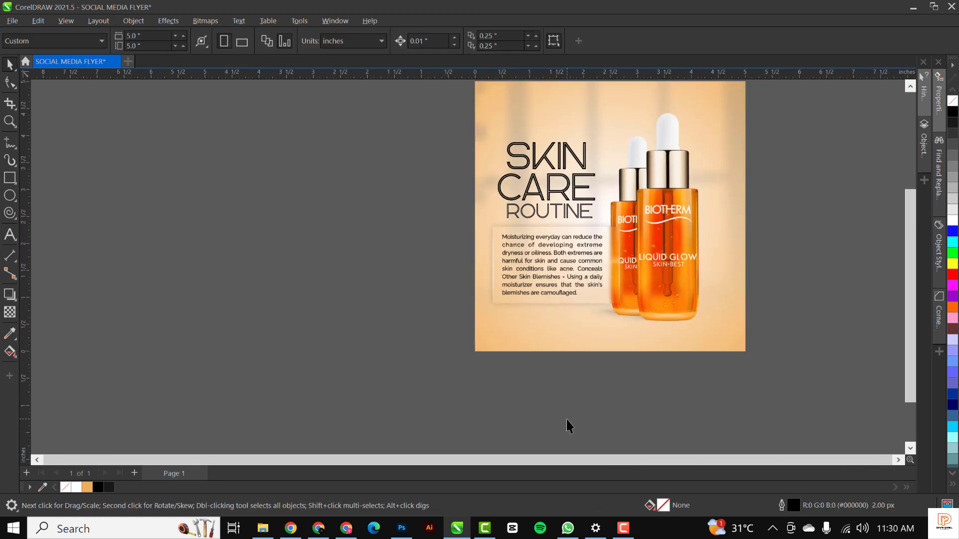
{"action": "key", "text": "shift+F4"}
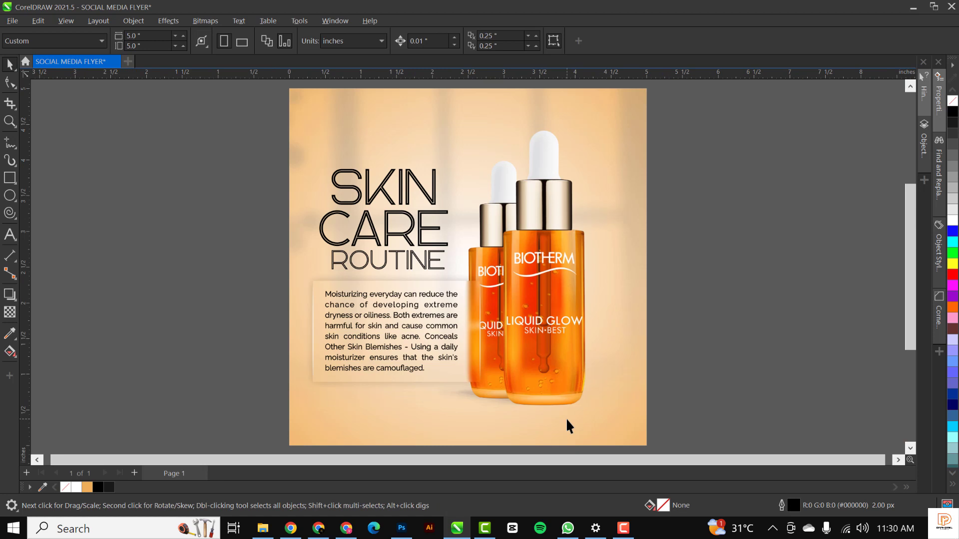
{"action": "scroll", "coordinate": [427, 178], "scroll_direction": "down", "scroll_amount": 1}
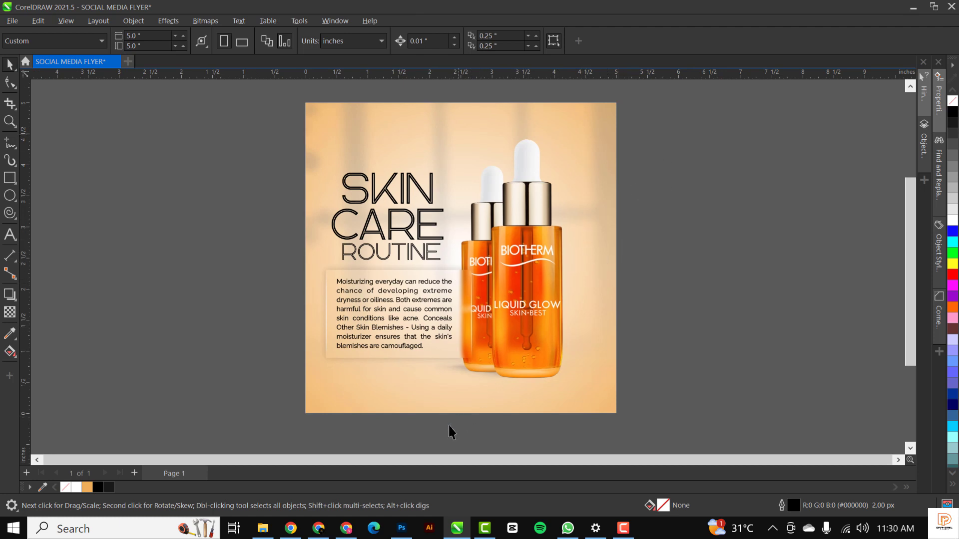
Place flower image 1 from the RESOURCE FILE folder in front of the bottle bases and trim its lower edge to the flyer's bottom edge.
{"action": "left_click", "coordinate": [262, 528]}
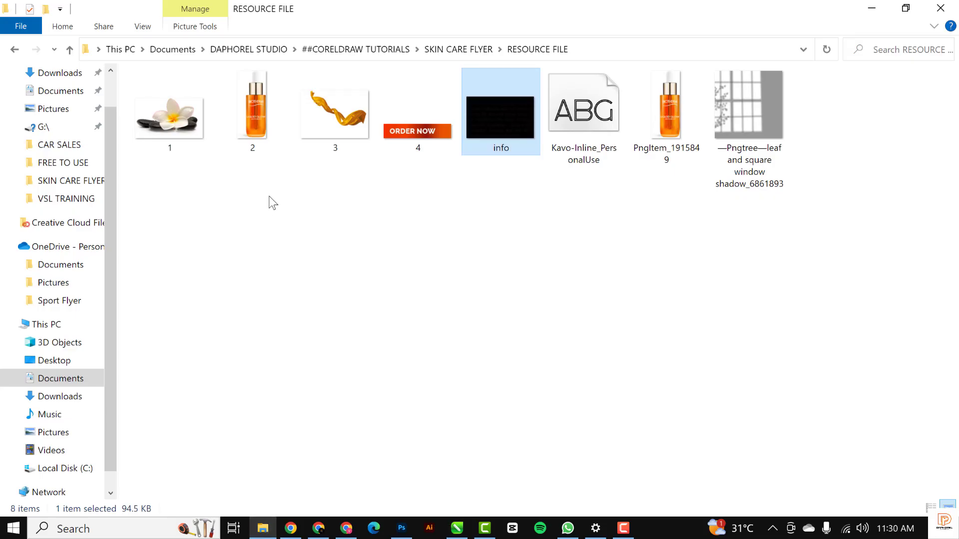
{"action": "left_click_drag", "start_coordinate": [164, 116], "coordinate": [536, 362]}
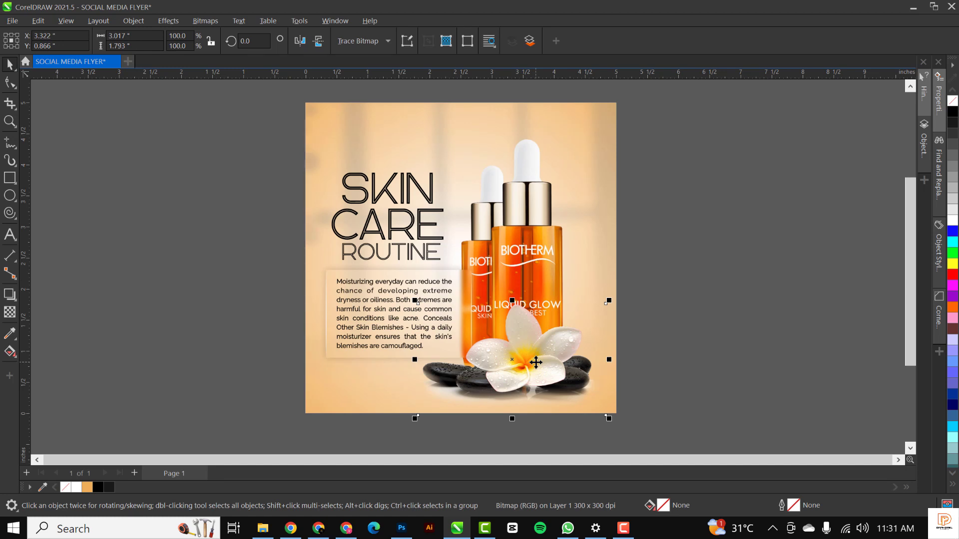
{"action": "key", "text": "F10"}
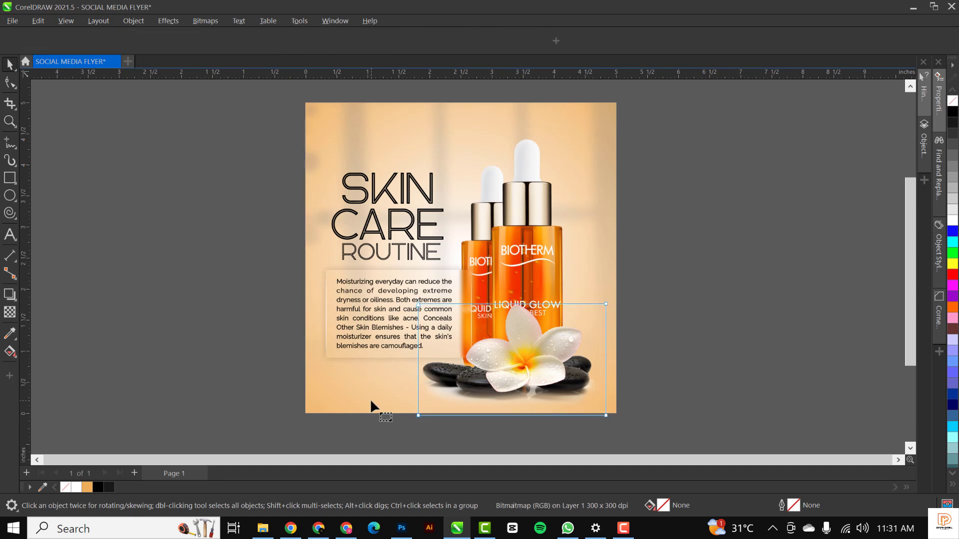
{"action": "left_click_drag", "start_coordinate": [374, 400], "coordinate": [626, 426]}
{"action": "key", "text": "Up"}
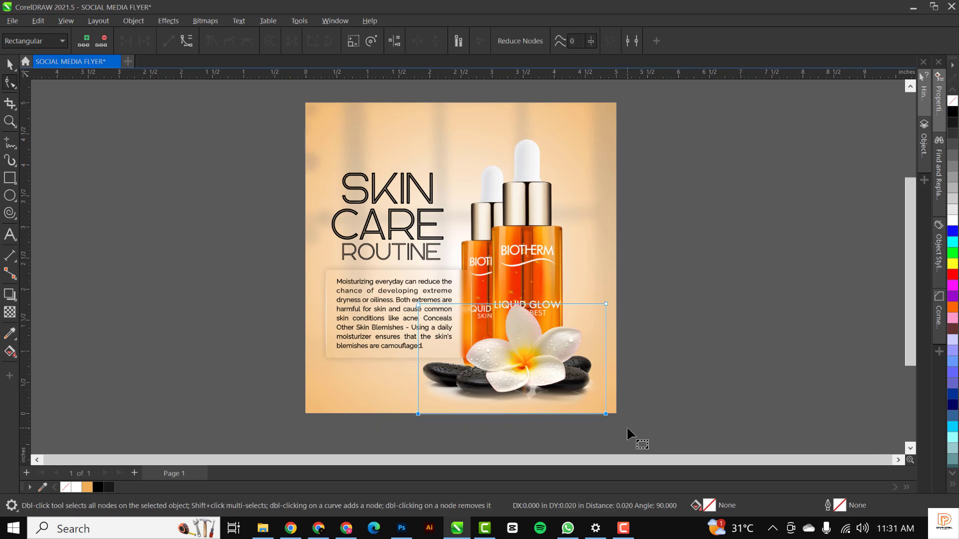
{"action": "key", "text": "space"}
{"action": "left_click", "coordinate": [748, 276]}
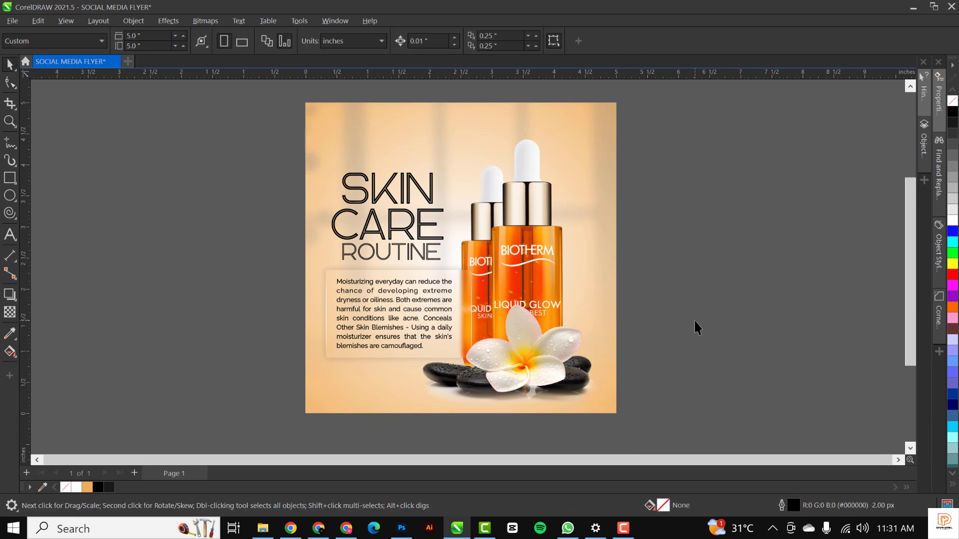
Nudge the glass info panel together with its shadow and text slightly upward on the flyer.
{"action": "scroll", "coordinate": [415, 368], "scroll_direction": "up", "scroll_amount": 1}
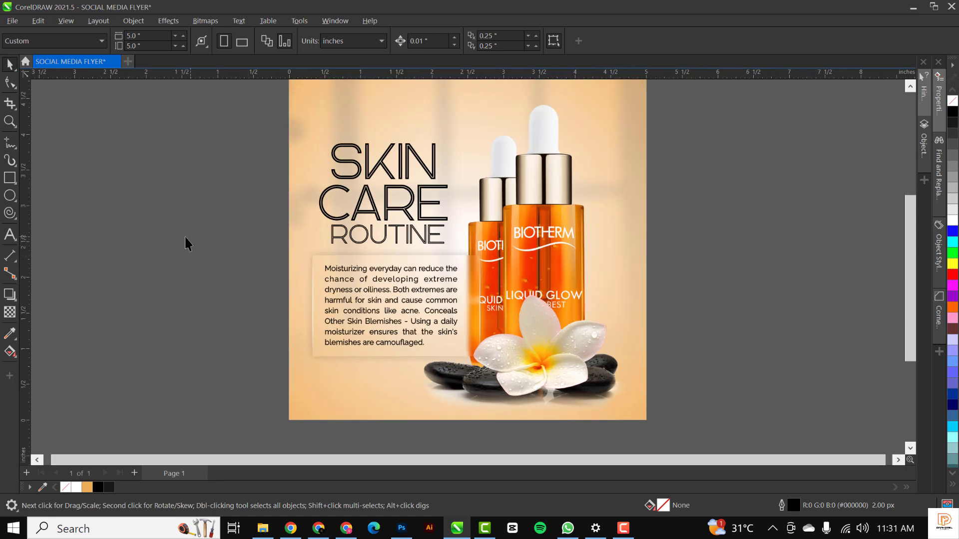
{"action": "left_click_drag", "start_coordinate": [527, 394], "coordinate": [527, 394]}
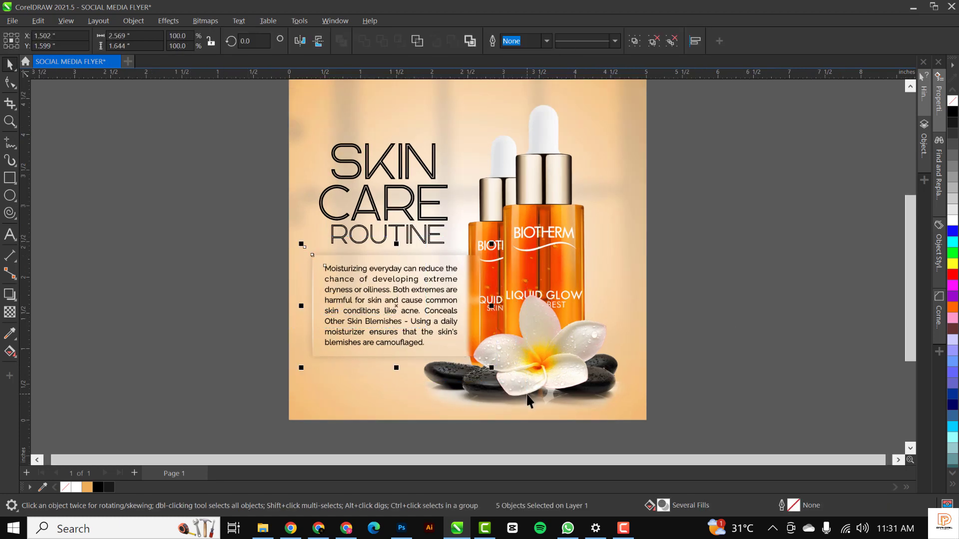
{"action": "key", "text": "Up"}
{"action": "key", "text": "Up"}
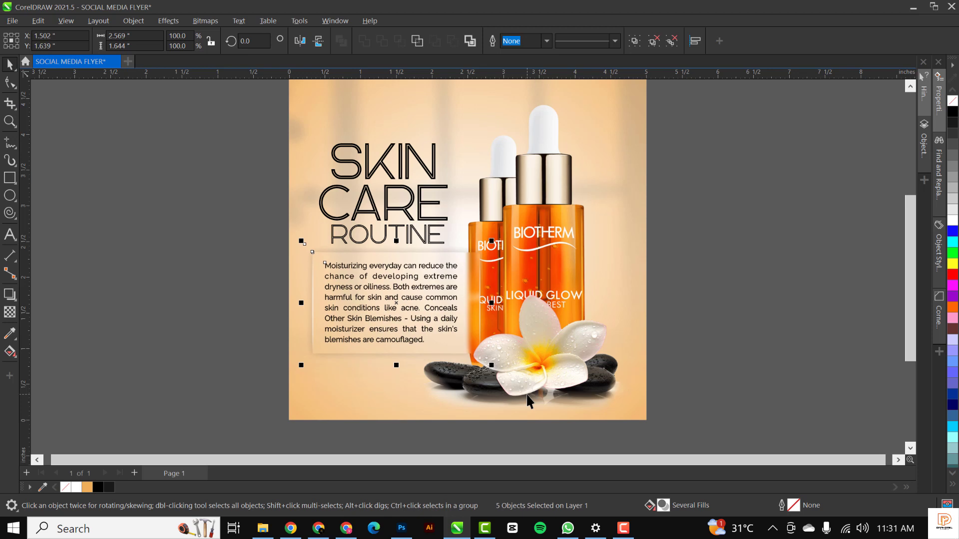
{"action": "left_click", "coordinate": [741, 255]}
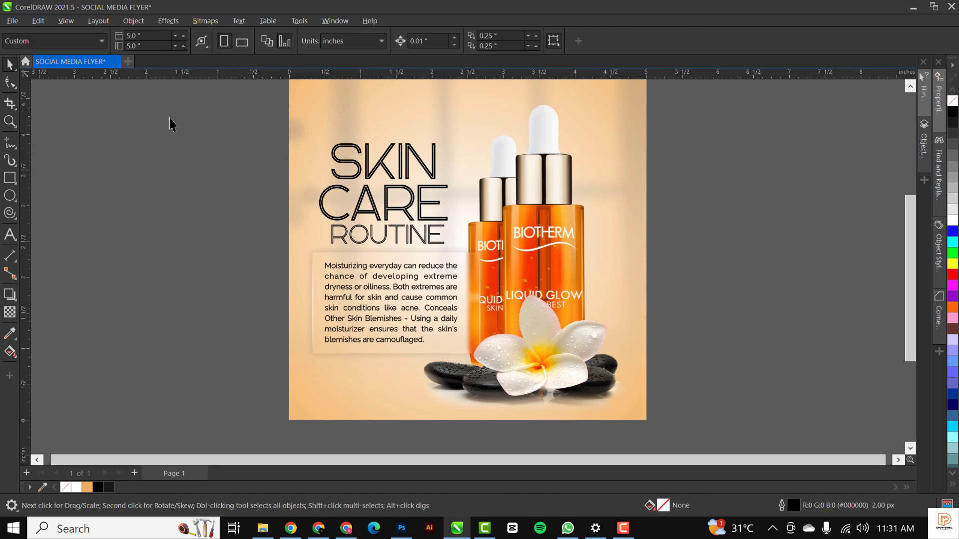
Scale the SKIN CARE ROUTINE headline down to about 1.73 inches wide and nudge it slightly upward.
{"action": "left_click_drag", "start_coordinate": [153, 118], "coordinate": [451, 247]}
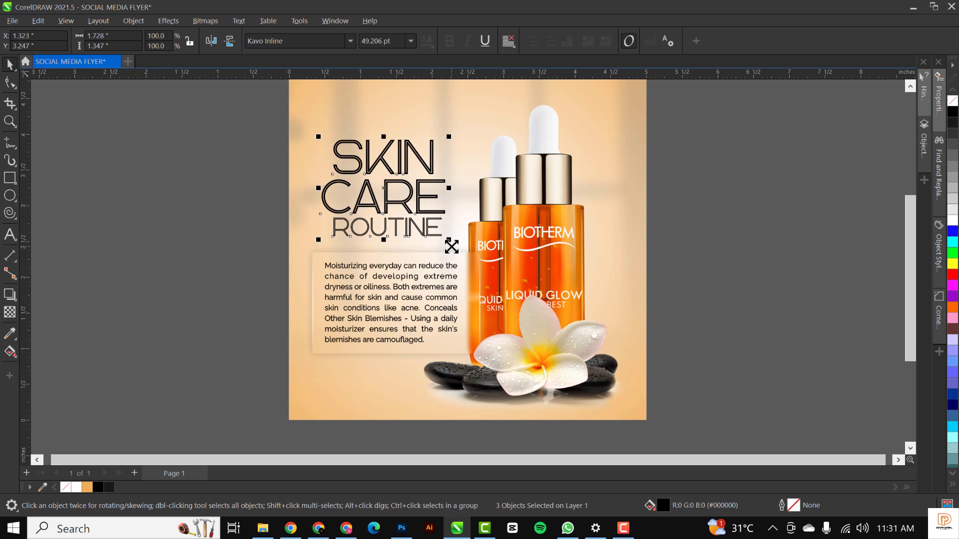
{"action": "key", "text": "Up"}
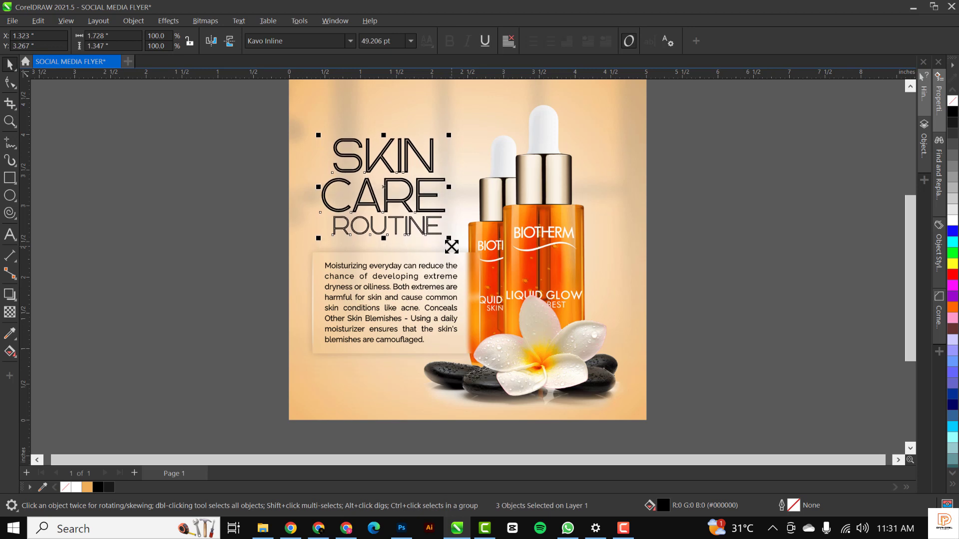
{"action": "left_click", "coordinate": [752, 190]}
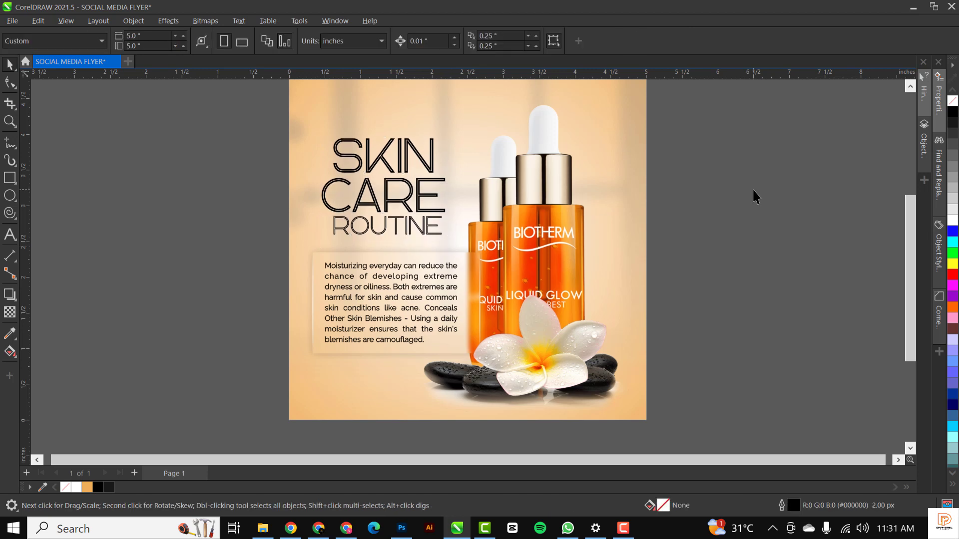
Draw a rectangle about 1.24 by 0.2 inches below the info panel and fill it with orange-red #F43900 sampled from the front bottle.
{"action": "left_click", "coordinate": [10, 178]}
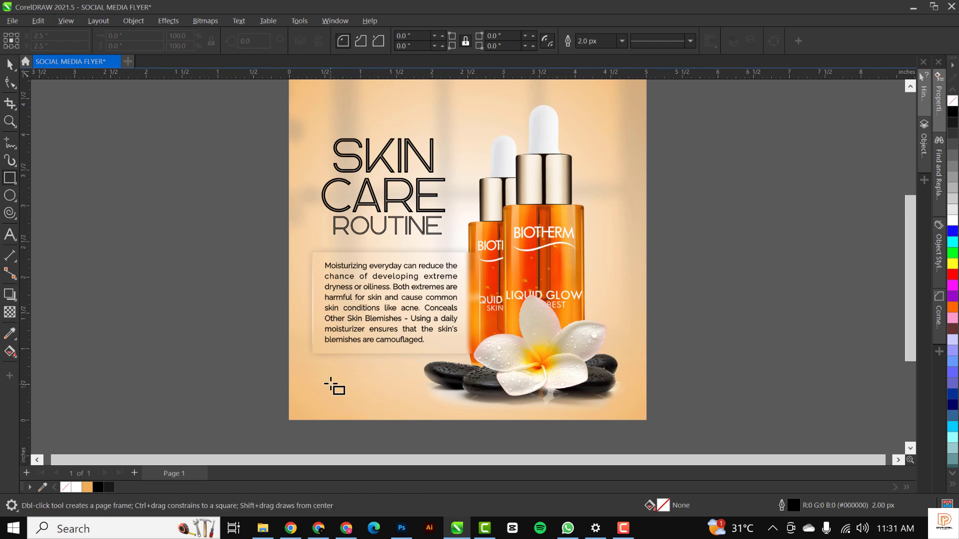
{"action": "left_click_drag", "start_coordinate": [317, 369], "coordinate": [405, 383]}
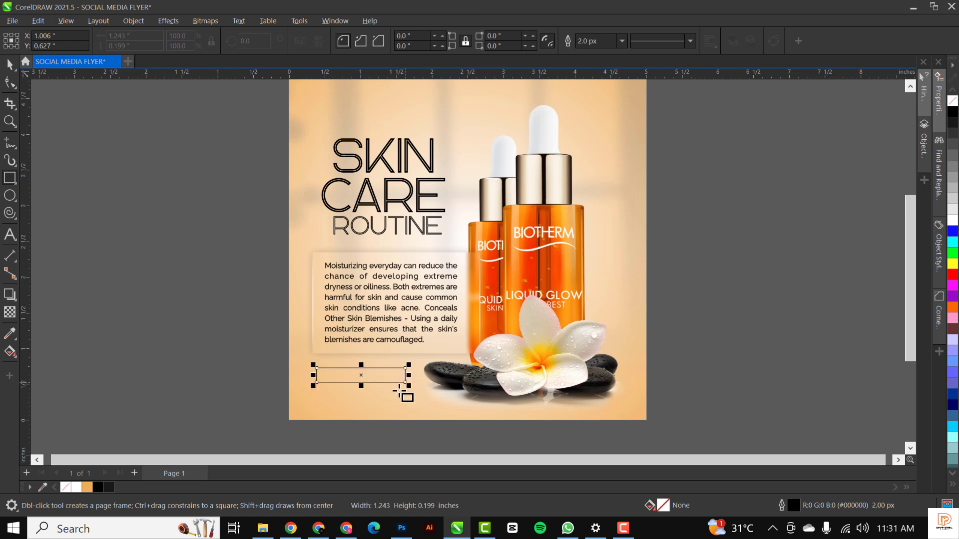
{"action": "key", "text": "space"}
{"action": "left_click", "coordinate": [10, 334]}
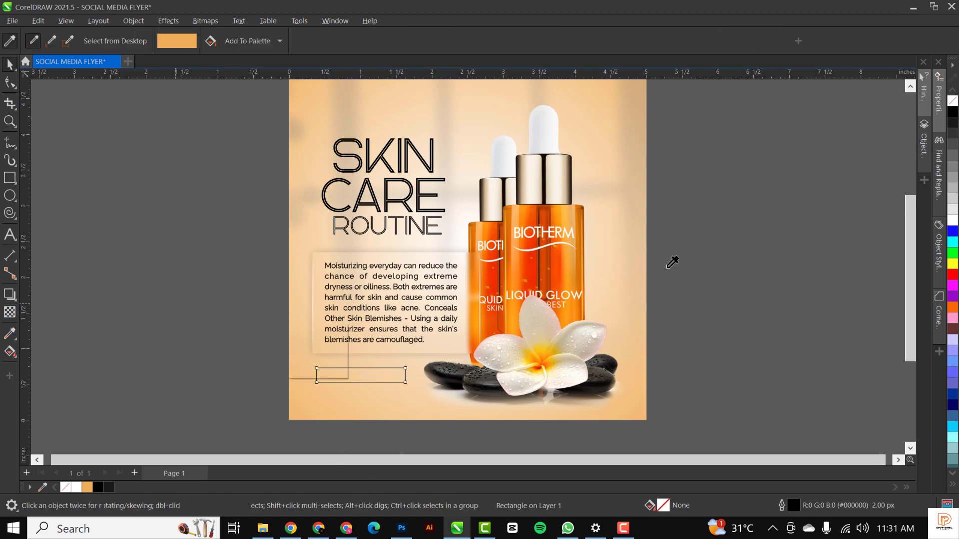
{"action": "left_click", "coordinate": [533, 257]}
{"action": "left_click", "coordinate": [361, 374]}
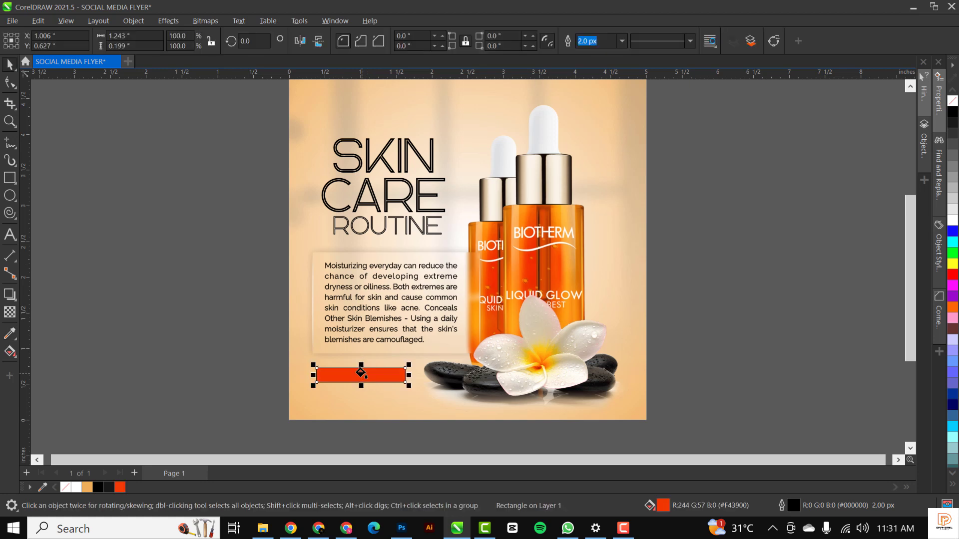
Apply a horizontal linear fountain fill across the orange-red rectangle, with the end colour #CE4500 sampled from the front bottle.
{"action": "key", "text": "g"}
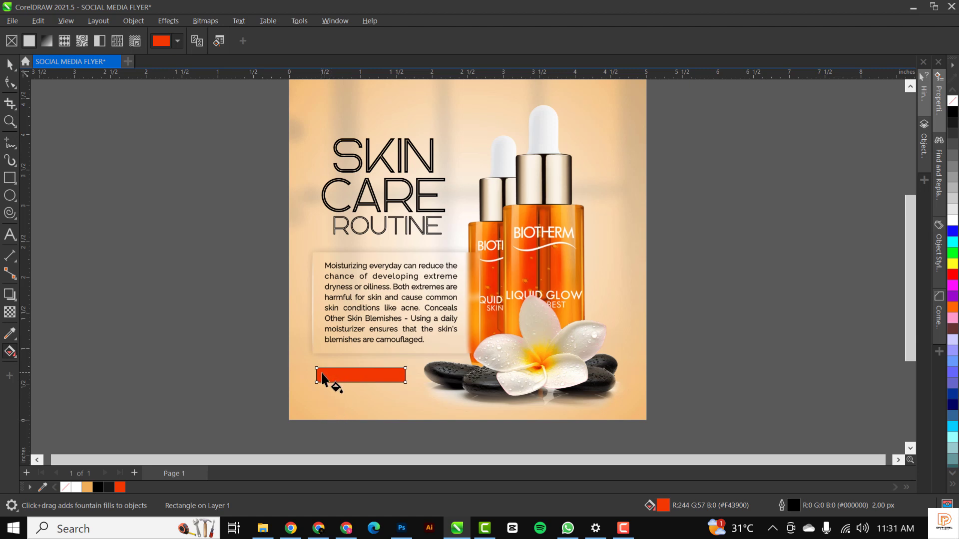
{"action": "left_click_drag", "start_coordinate": [321, 372], "coordinate": [399, 373]}
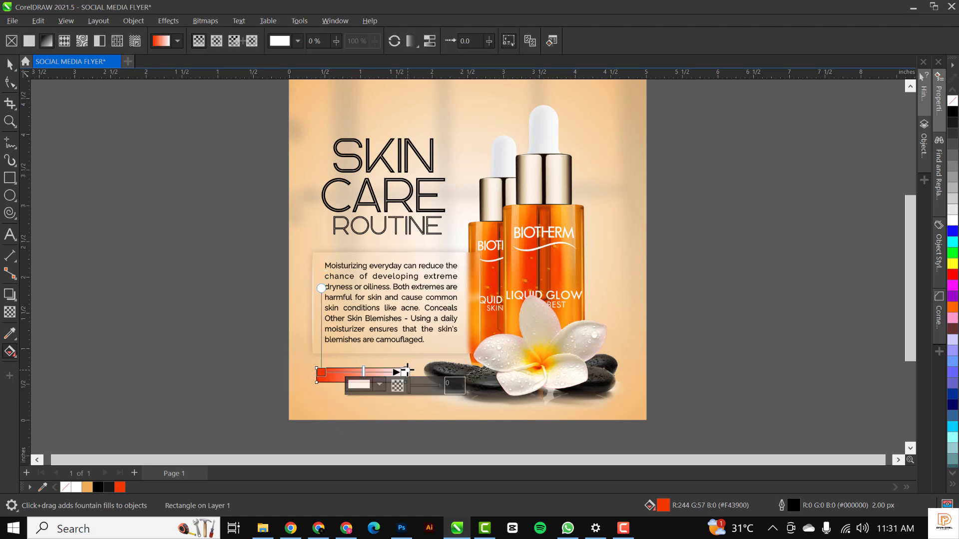
{"action": "left_click", "coordinate": [382, 381]}
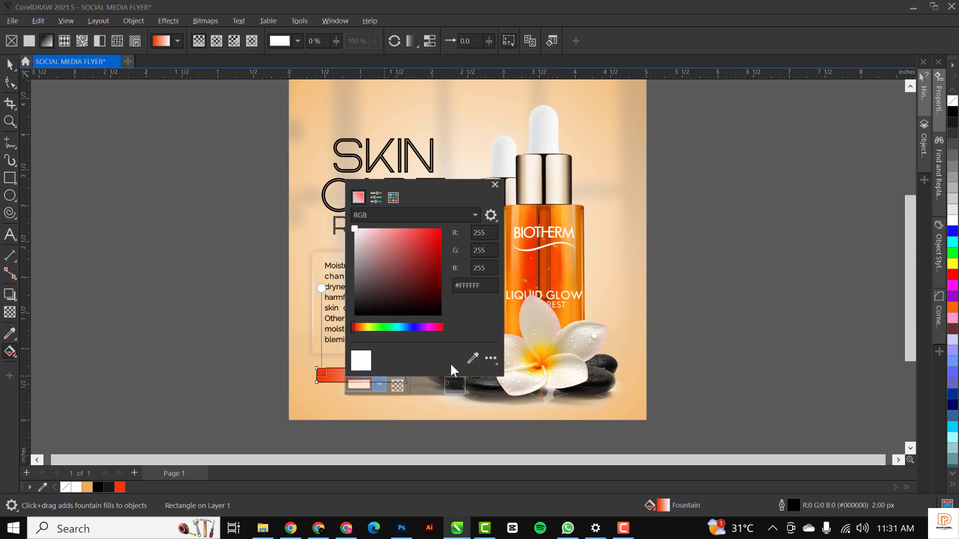
{"action": "left_click", "coordinate": [472, 358]}
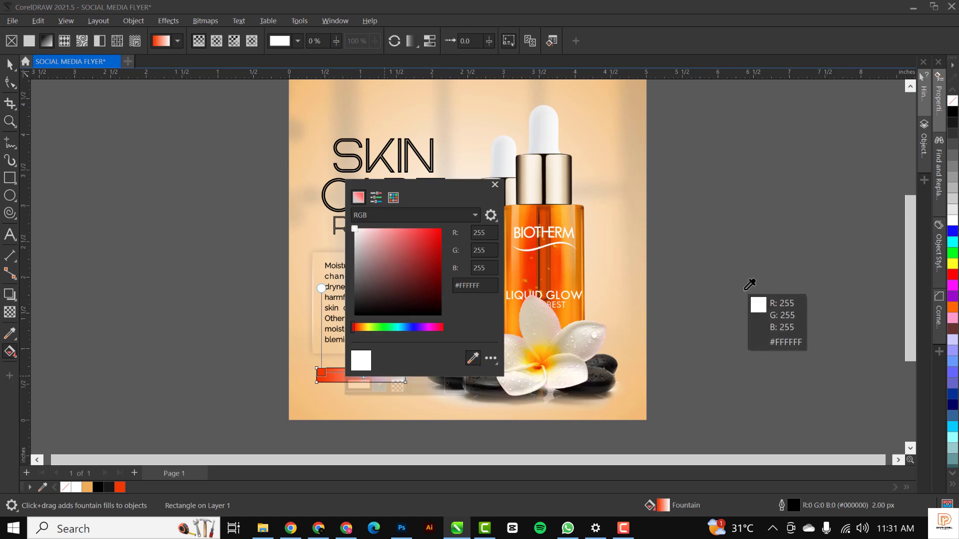
{"action": "left_click", "coordinate": [540, 272]}
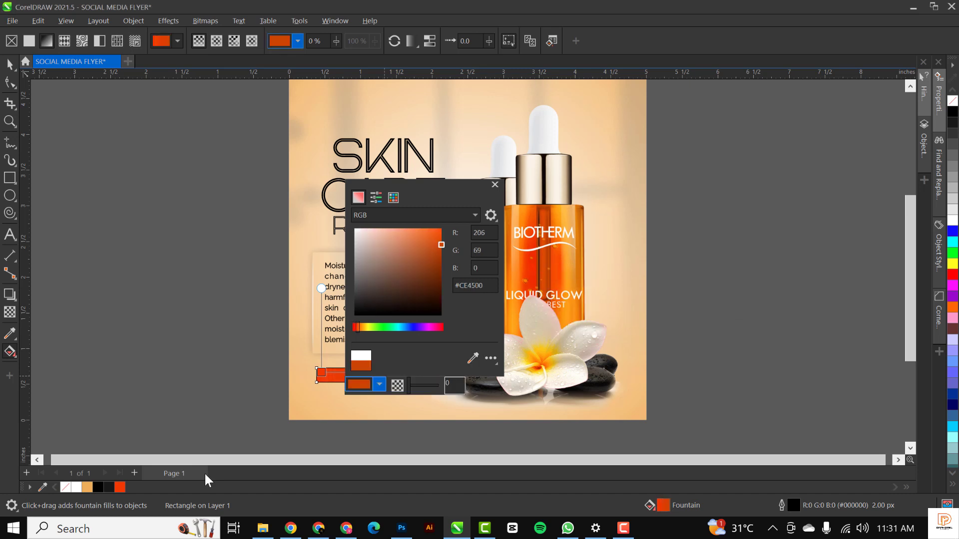
{"action": "left_click", "coordinate": [325, 381]}
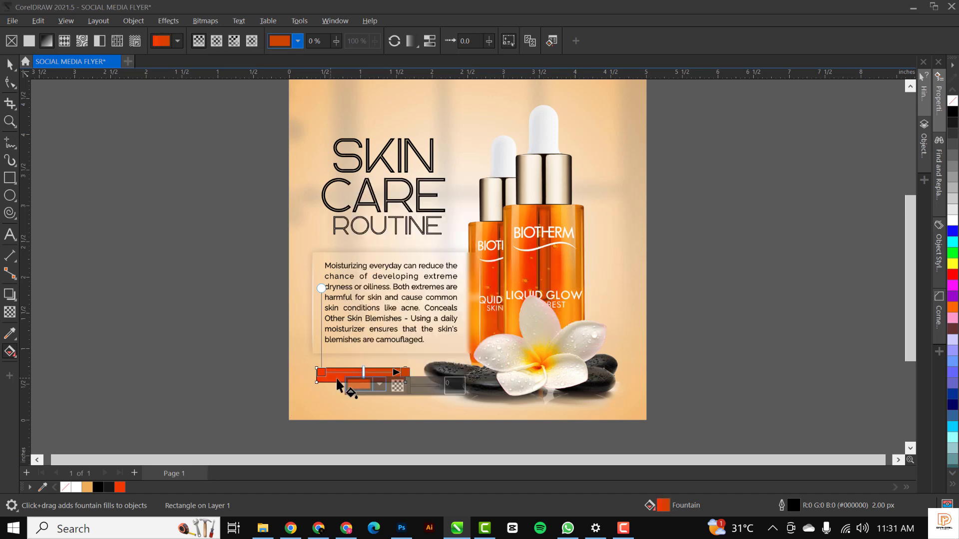
Add a colour stop at 62% in the rectangle's gradient and set the end colour to a lighter orange sampled from the front bottle.
{"action": "left_click", "coordinate": [374, 373]}
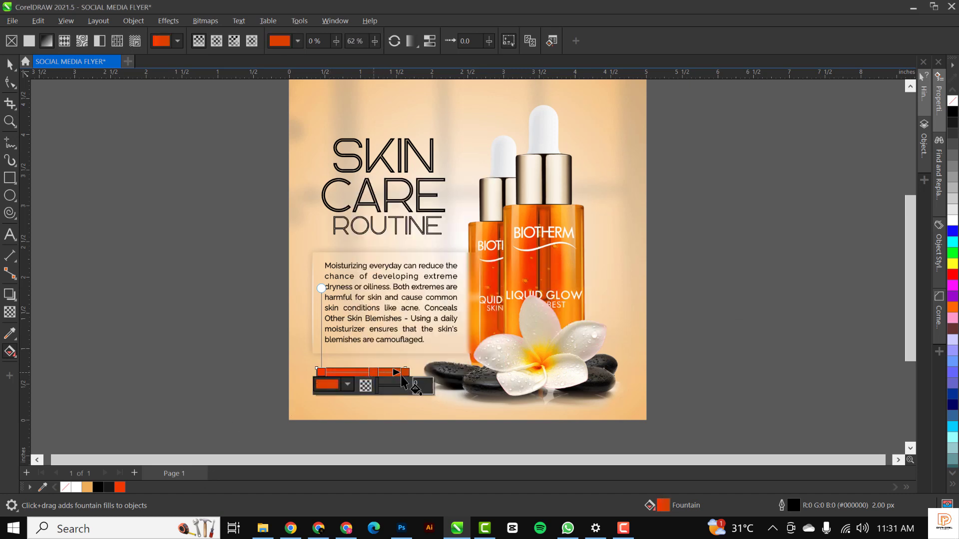
{"action": "left_click", "coordinate": [403, 375]}
{"action": "left_click", "coordinate": [381, 385]}
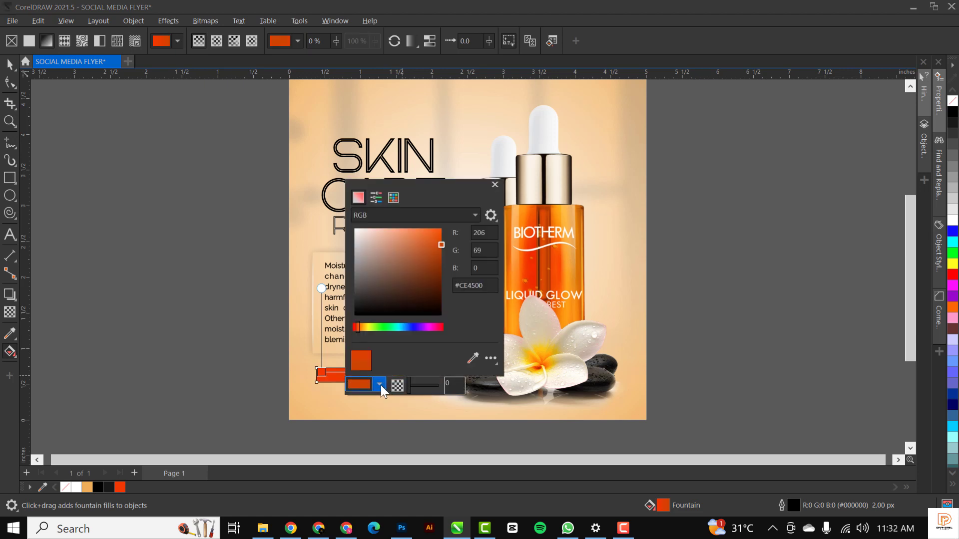
{"action": "left_click", "coordinate": [473, 357]}
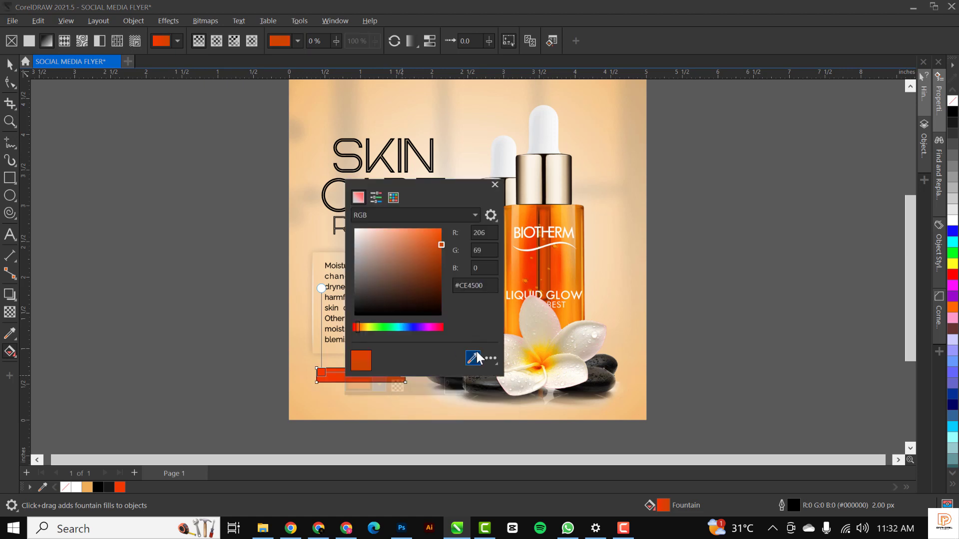
{"action": "left_click", "coordinate": [564, 259]}
{"action": "key", "text": "Escape"}
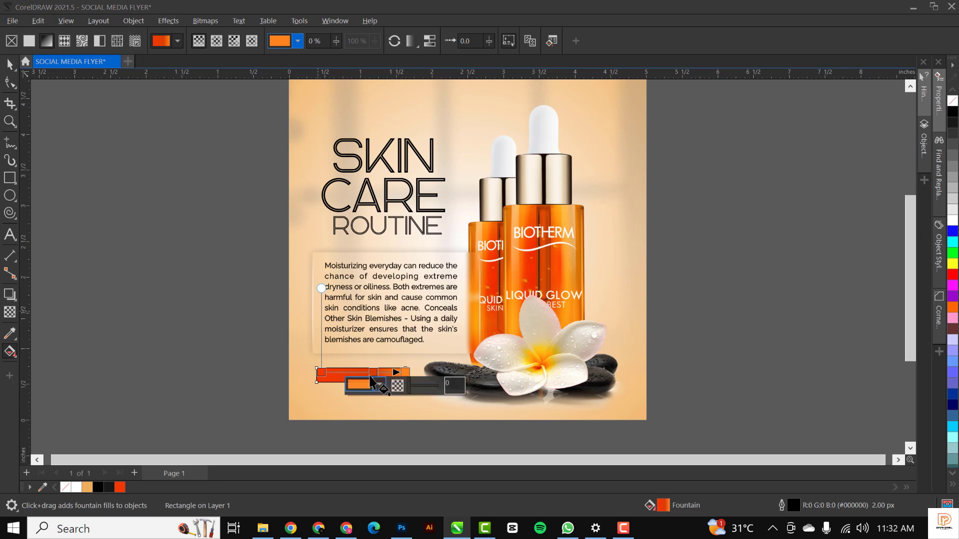
Remove the outline from the gradient rectangle below the info panel.
{"action": "scroll", "coordinate": [320, 379], "scroll_direction": "up", "scroll_amount": 2}
{"action": "left_click", "coordinate": [336, 381]}
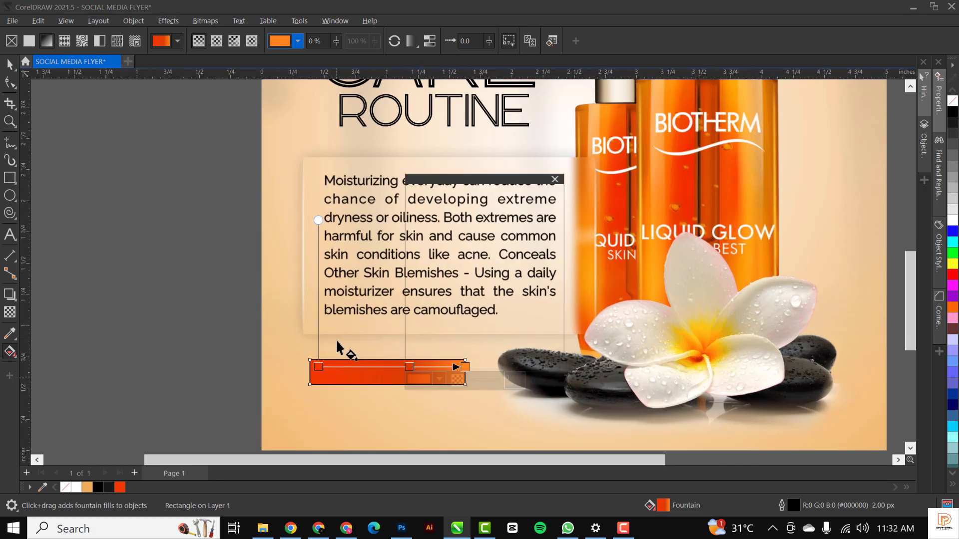
{"action": "left_click", "coordinate": [335, 382]}
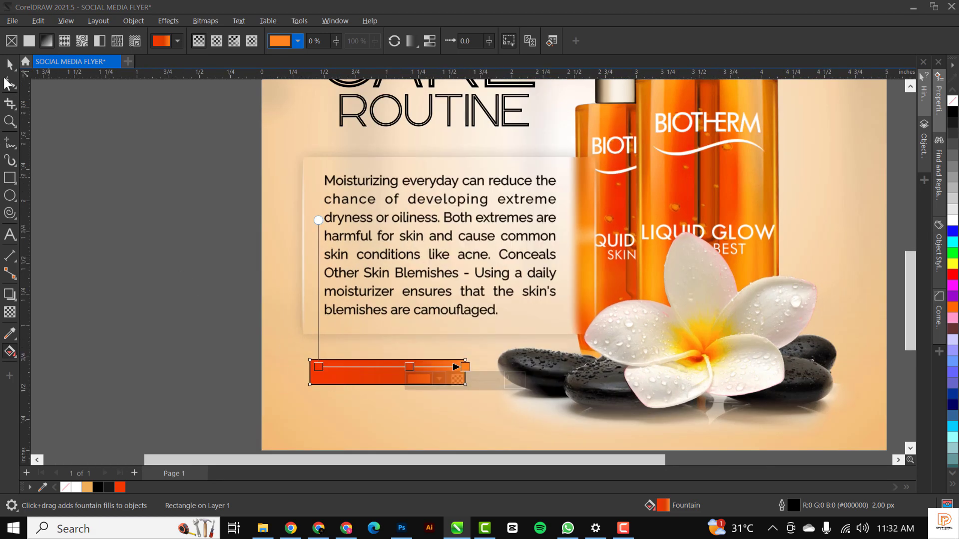
{"action": "left_click", "coordinate": [9, 64]}
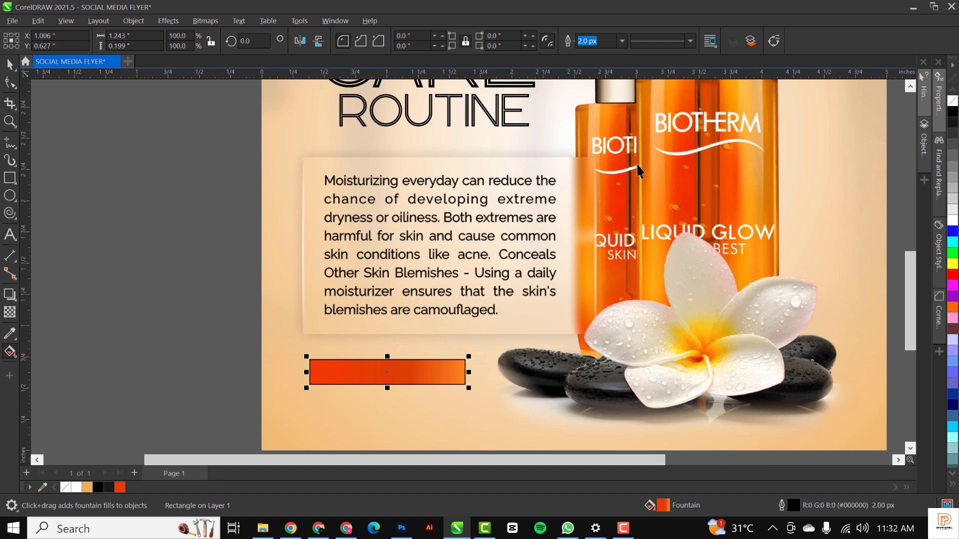
{"action": "right_click", "coordinate": [952, 103]}
Recolour the gradient's 62% stop with a dark brownish orange sampled from the bottles, and deselect the rectangle.
{"action": "key", "text": "g"}
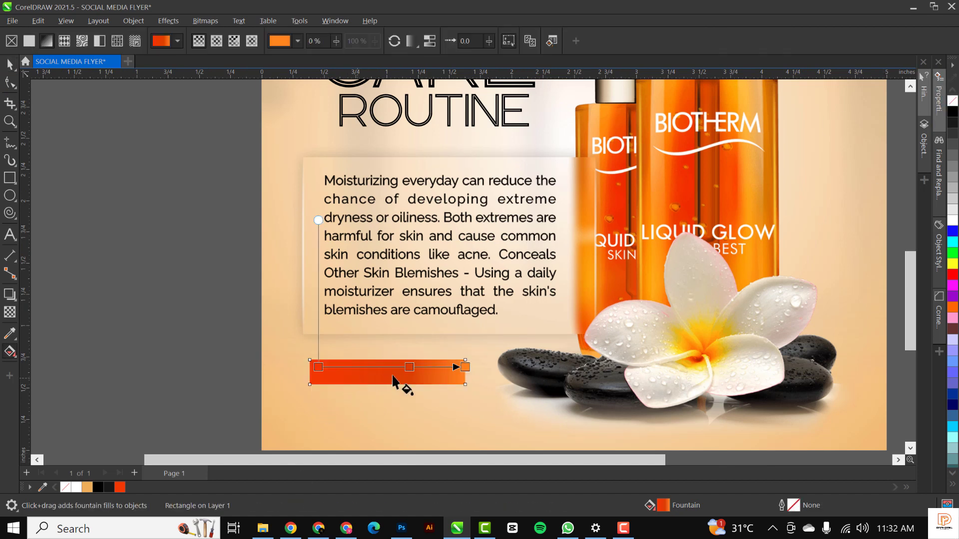
{"action": "double_click", "coordinate": [409, 368]}
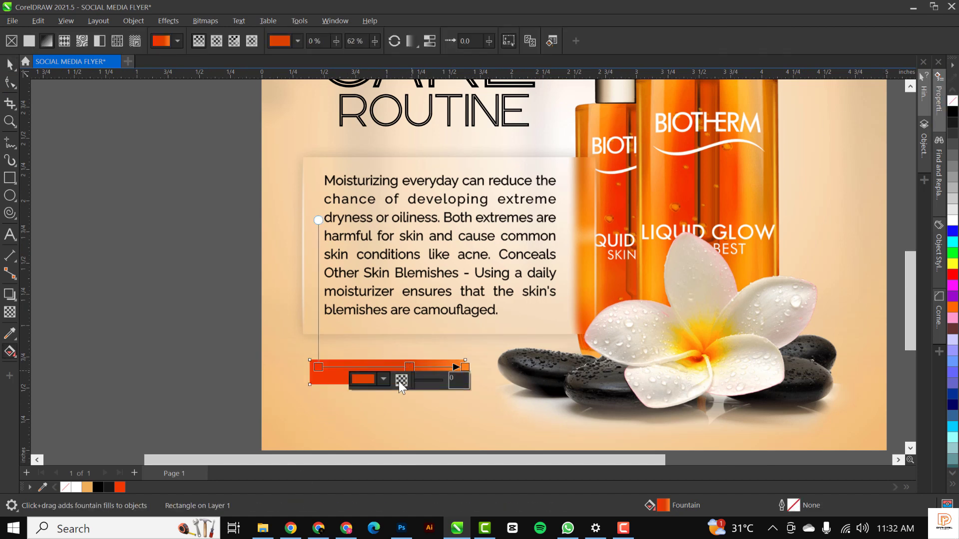
{"action": "left_click", "coordinate": [383, 378]}
{"action": "left_click", "coordinate": [477, 353]}
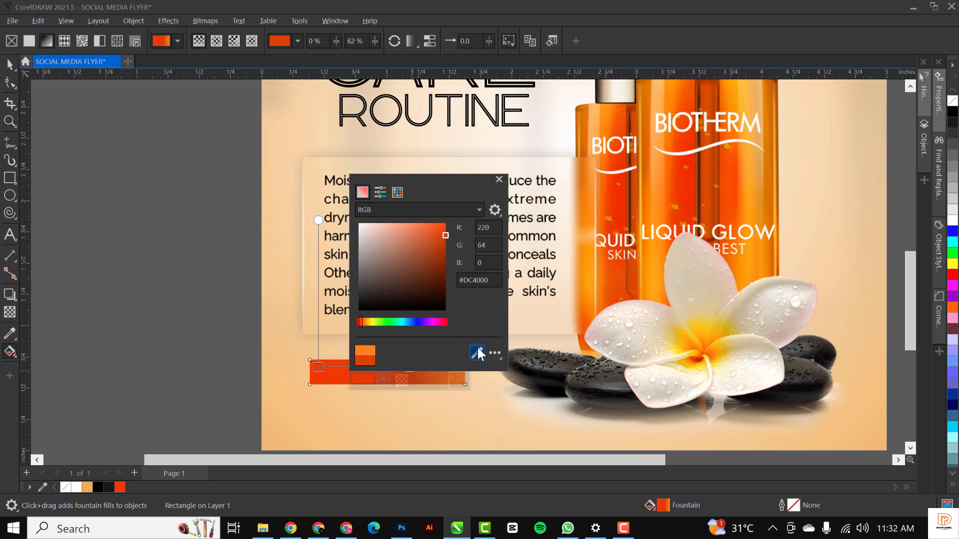
{"action": "left_click", "coordinate": [628, 209]}
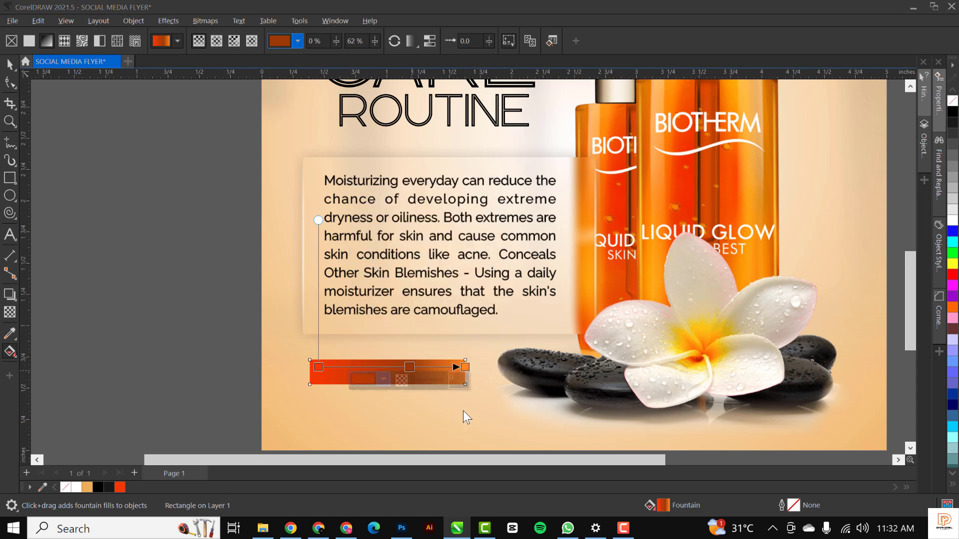
{"action": "double_click", "coordinate": [9, 63]}
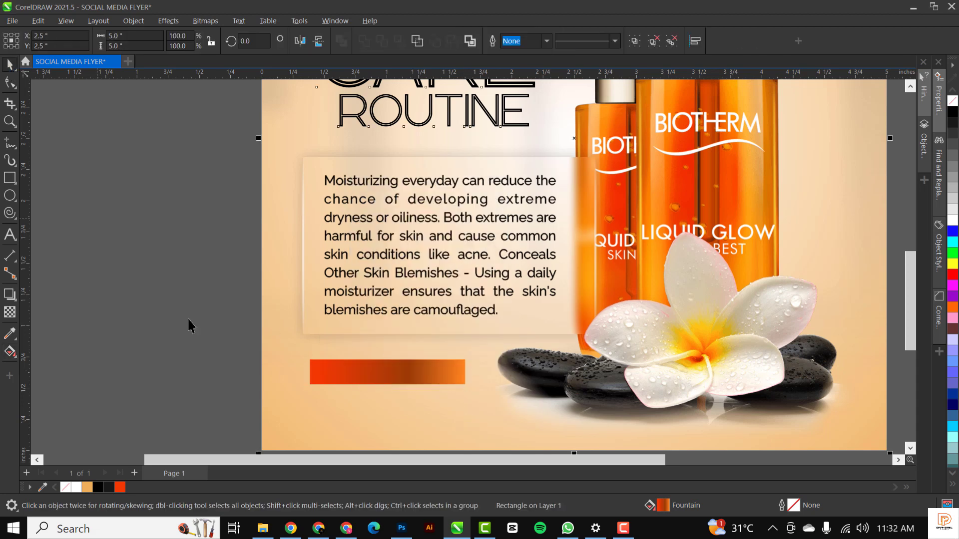
{"action": "left_click", "coordinate": [143, 316]}
{"action": "scroll", "coordinate": [328, 292], "scroll_direction": "down", "scroll_amount": 2}
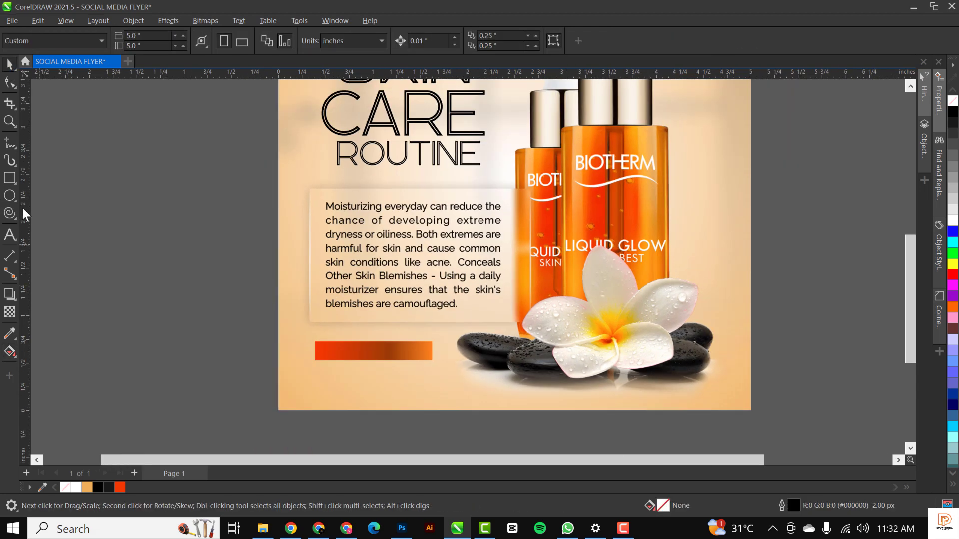
Add the artistic text "ORDER NOW" beside the flyer.
{"action": "left_click", "coordinate": [10, 235]}
{"action": "left_click", "coordinate": [168, 327]}
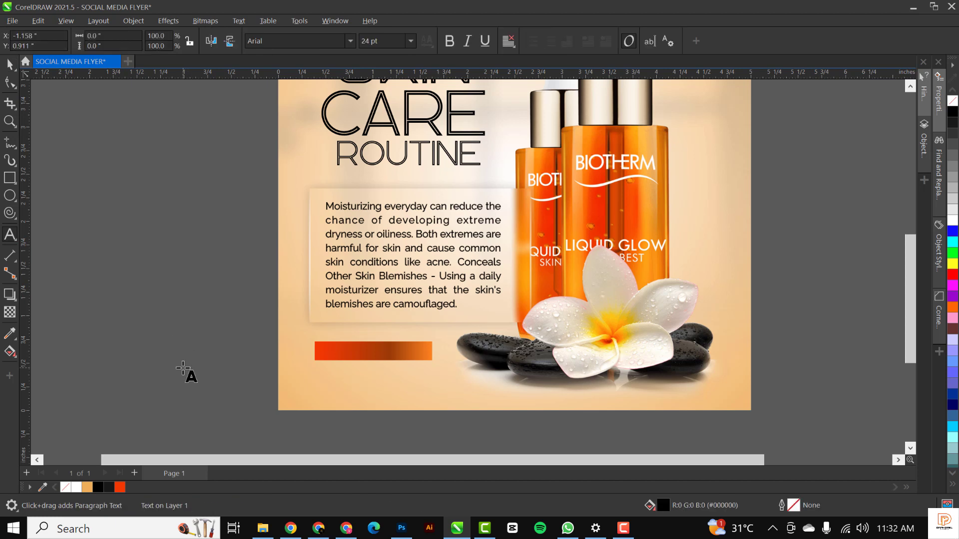
{"action": "type", "text": "ORDER"}
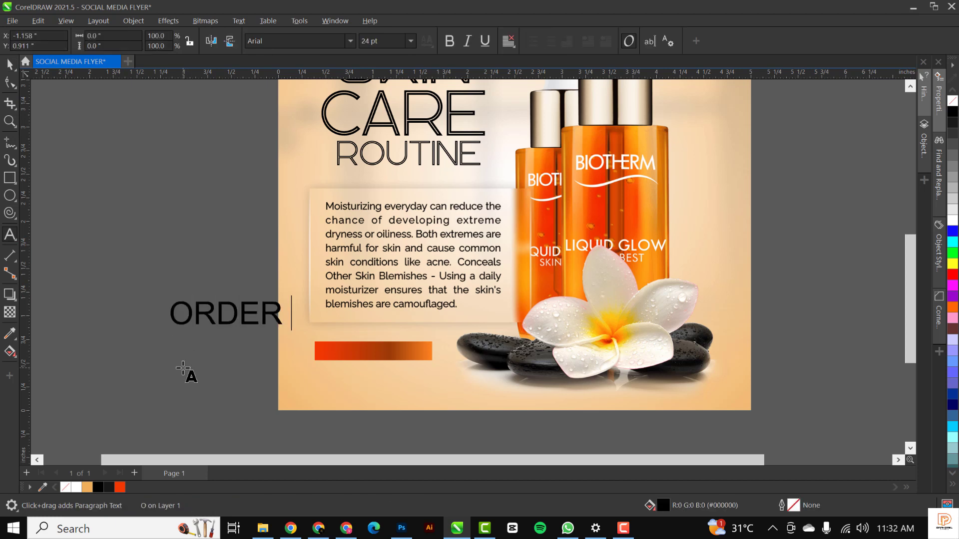
{"action": "type", "text": " NOW"}
{"action": "key", "text": "Escape"}
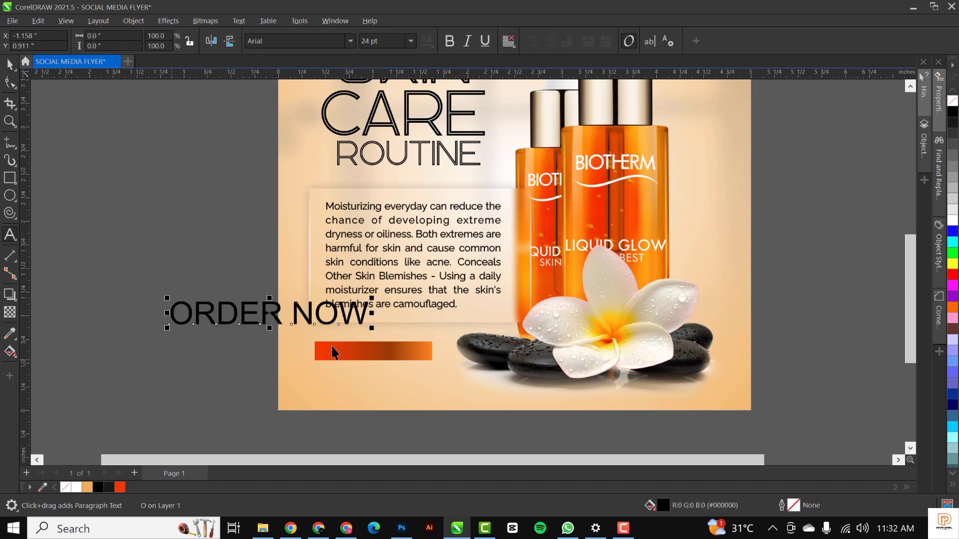
{"action": "key", "text": "ctrl+space"}
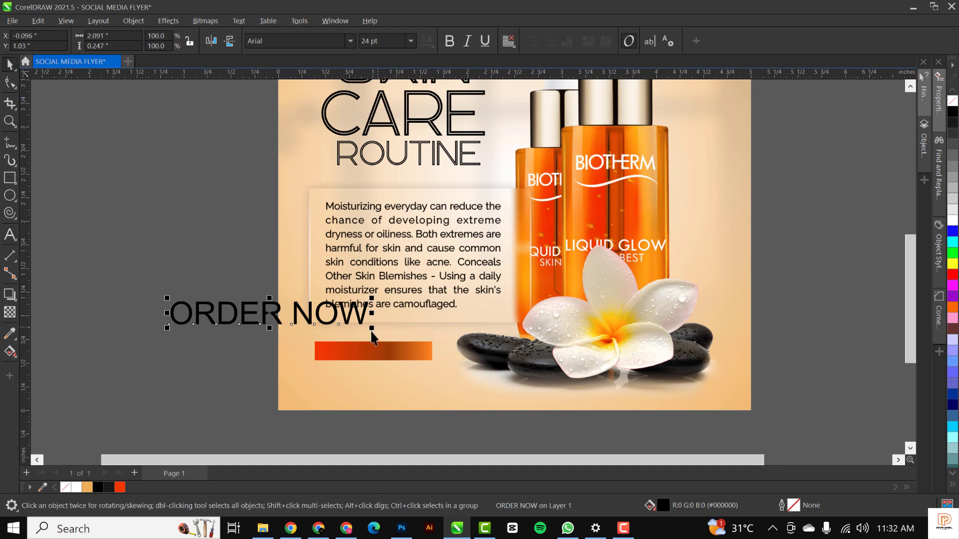
Shrink the "ORDER NOW" text to about 10.3 pt, place it on the gradient bar, and make it bold and white.
{"action": "left_click_drag", "start_coordinate": [371, 329], "coordinate": [375, 350]}
{"action": "left_click", "coordinate": [449, 41]}
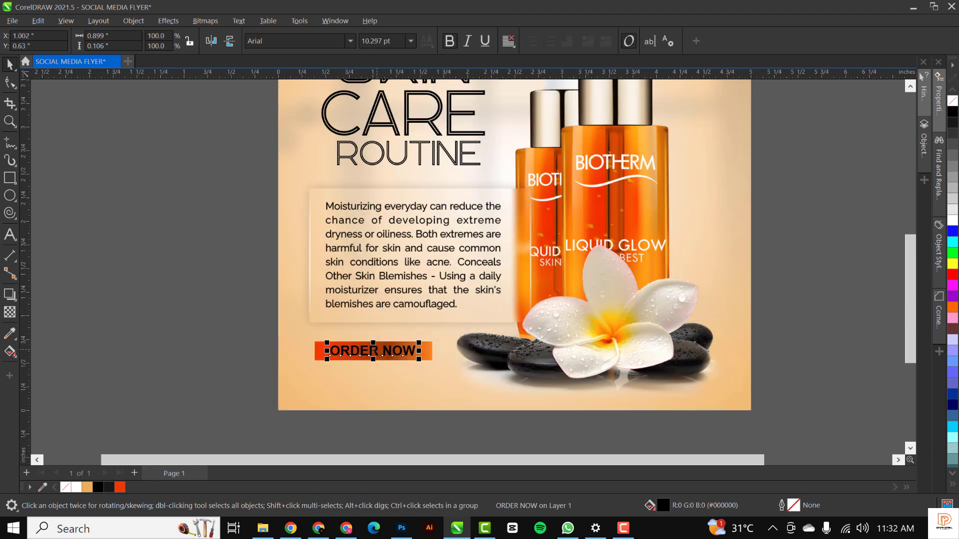
{"action": "left_click", "coordinate": [953, 221]}
{"action": "scroll", "coordinate": [370, 357], "scroll_direction": "up", "scroll_amount": 1}
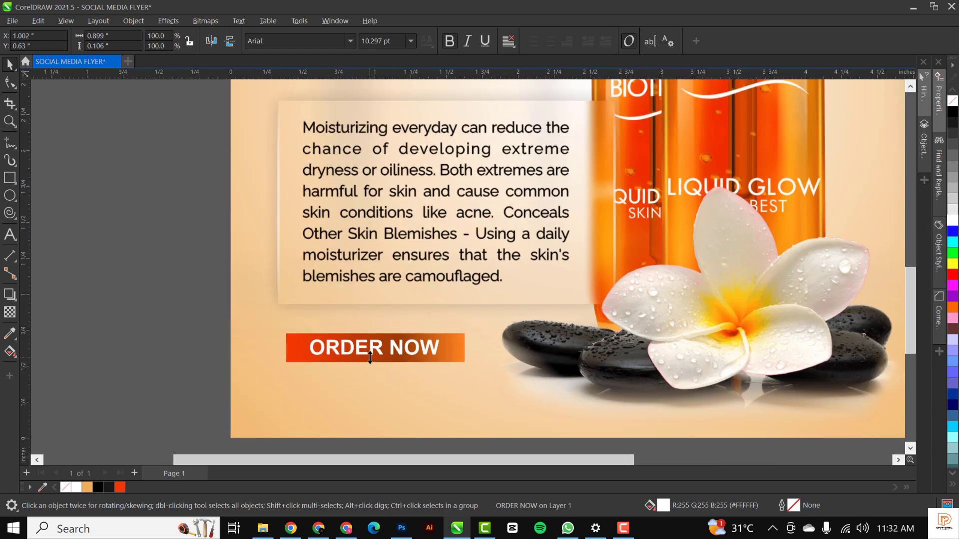
Set the "ORDER NOW" text in Galano Grotesque, scale it down to about 10.1 pt, and deselect it.
{"action": "type", "text": "Galano Grotesque"}
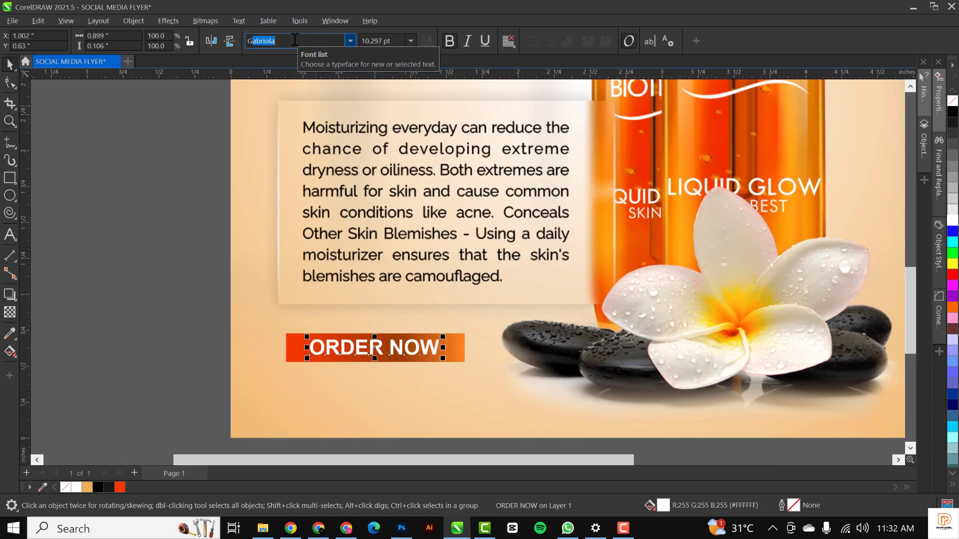
{"action": "key", "text": "Return"}
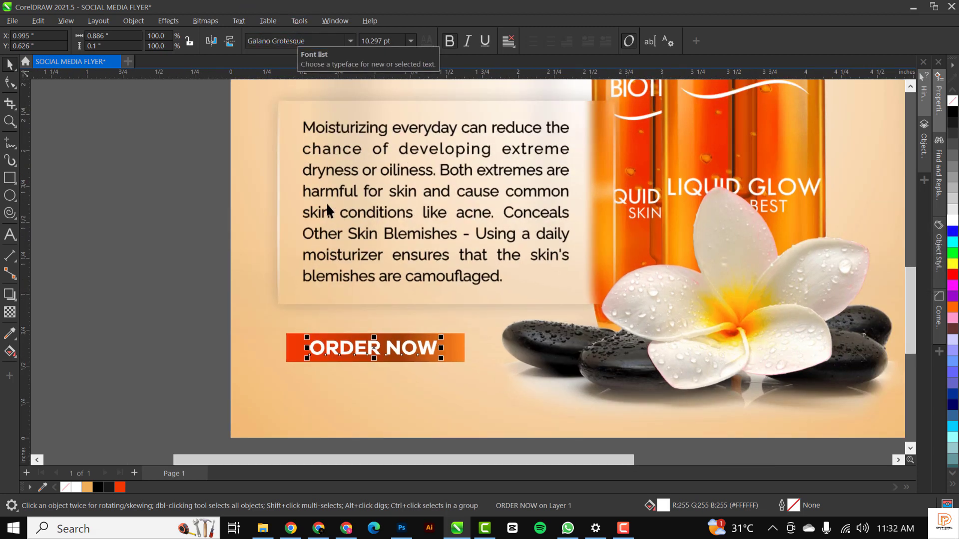
{"action": "scroll", "coordinate": [392, 341], "scroll_direction": "up", "scroll_amount": 1}
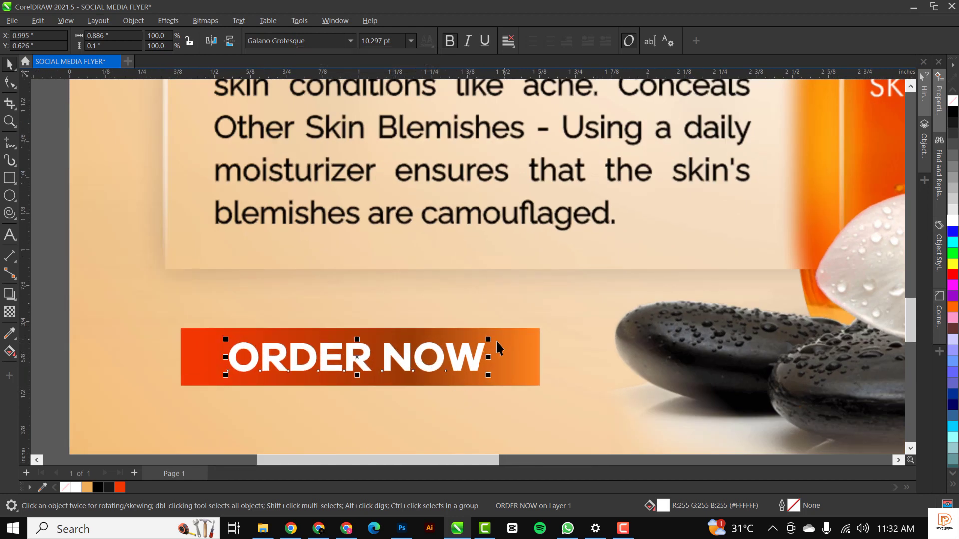
{"action": "left_click_drag", "start_coordinate": [490, 341], "coordinate": [484, 340]}
{"action": "scroll", "coordinate": [462, 348], "scroll_direction": "down", "scroll_amount": 3}
{"action": "scroll", "coordinate": [461, 348], "scroll_direction": "down", "scroll_amount": 5}
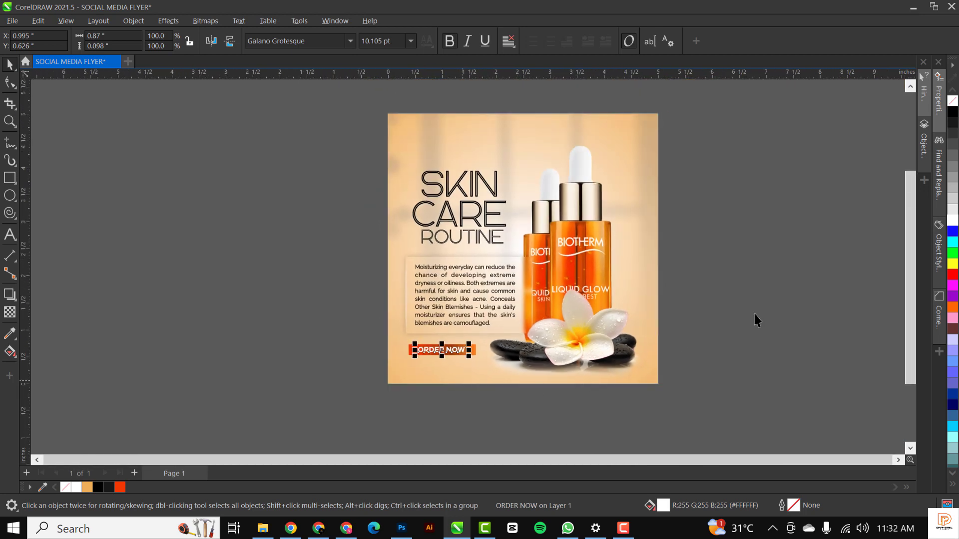
{"action": "left_click", "coordinate": [802, 301]}
Examine the "ORDER NOW" button up close and the balance of the whole flyer layout.
{"action": "scroll", "coordinate": [537, 334], "scroll_direction": "up", "scroll_amount": 5}
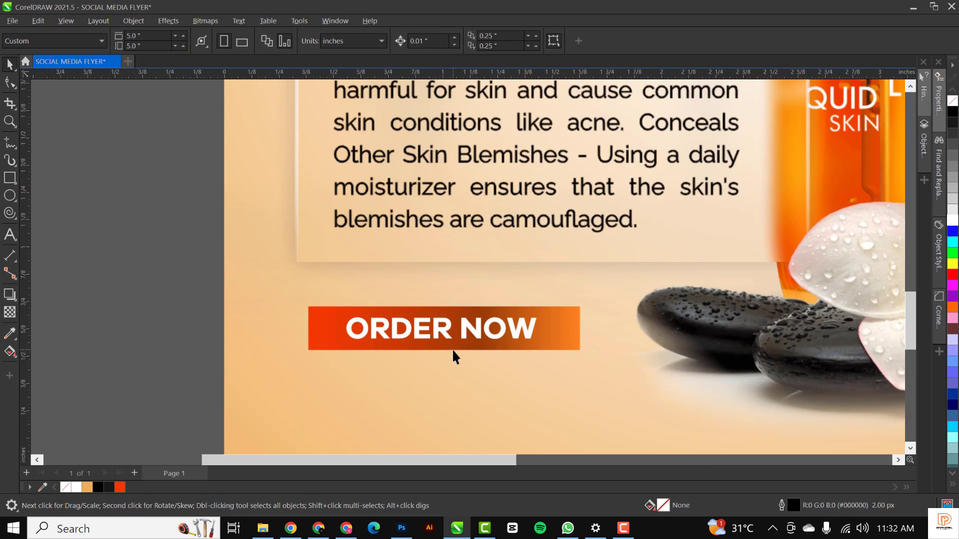
{"action": "left_click", "coordinate": [471, 329]}
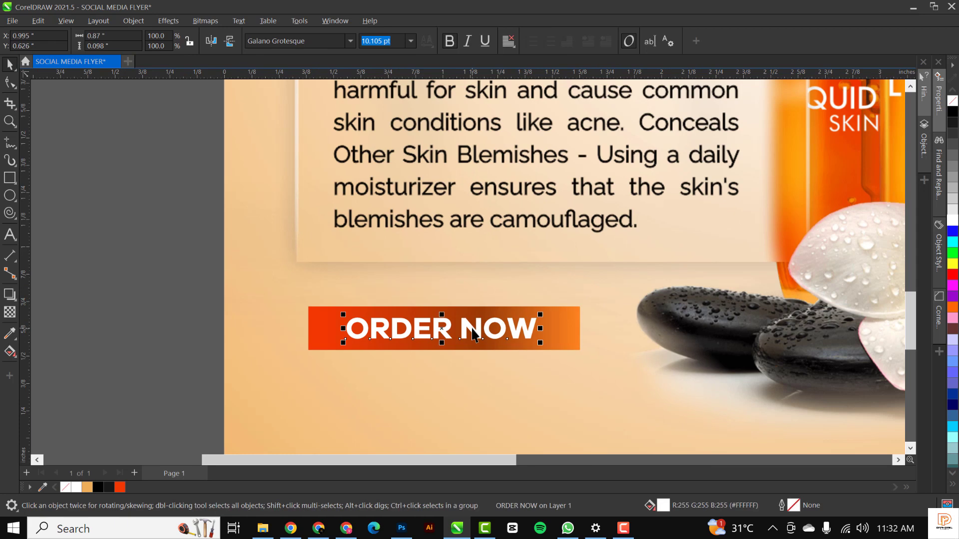
{"action": "scroll", "coordinate": [473, 334], "scroll_direction": "down", "scroll_amount": 5}
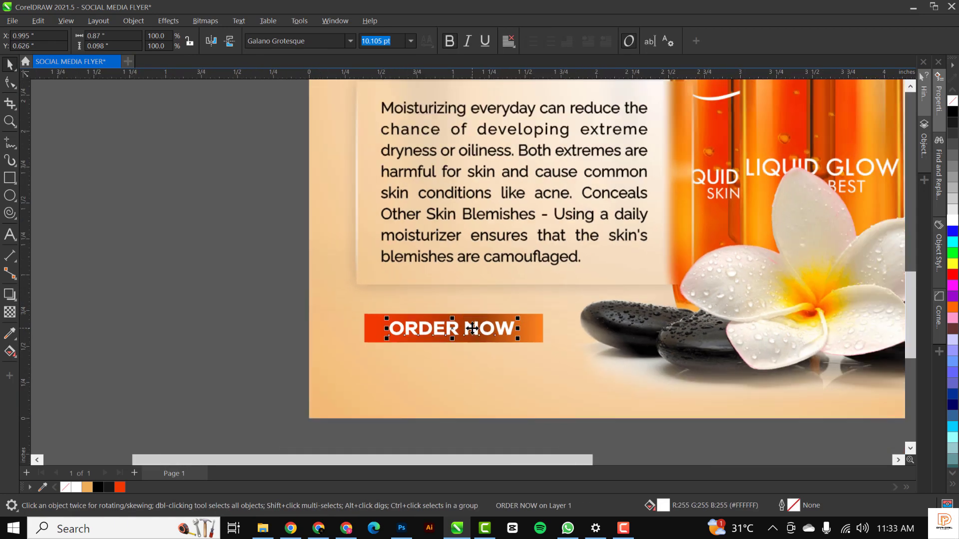
{"action": "scroll", "coordinate": [537, 211], "scroll_direction": "up", "scroll_amount": 1}
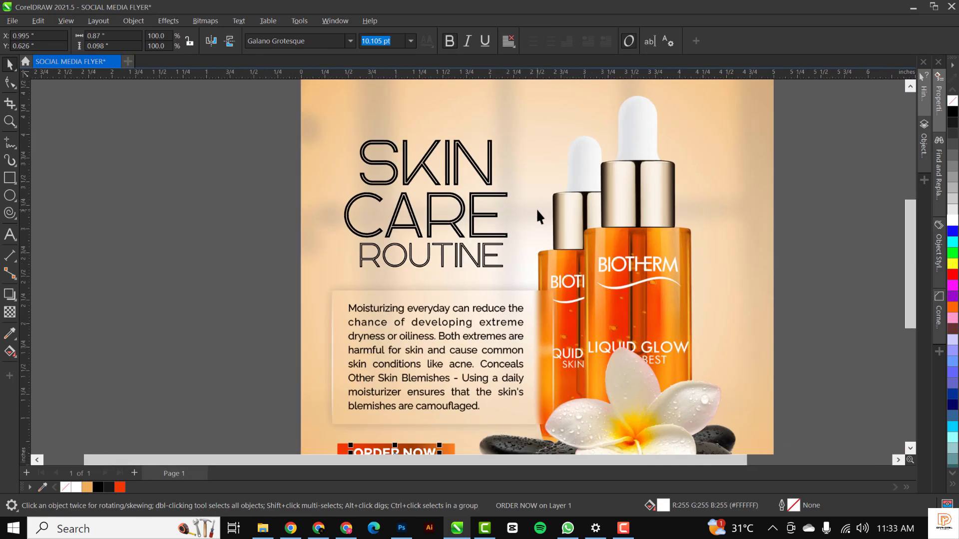
{"action": "scroll", "coordinate": [423, 303], "scroll_direction": "down", "scroll_amount": 1}
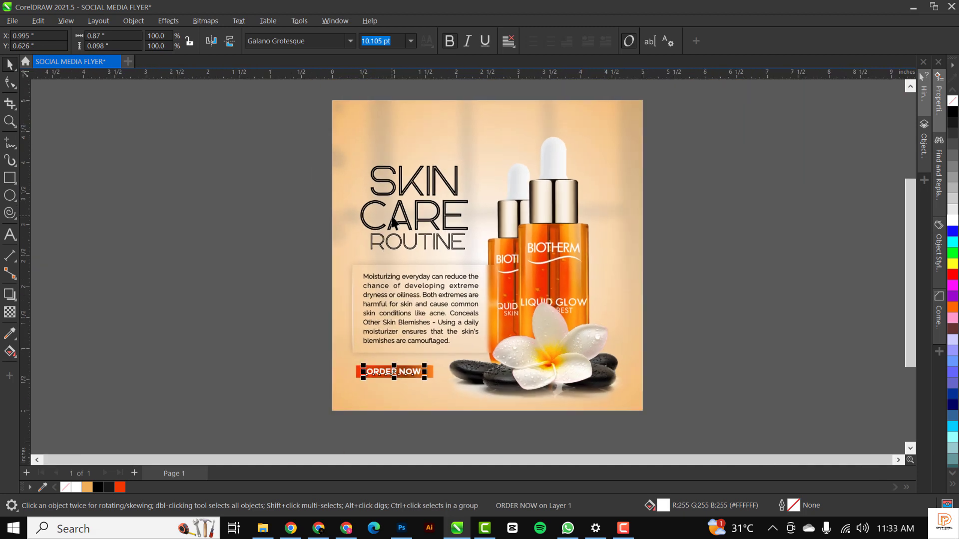
{"action": "scroll", "coordinate": [419, 259], "scroll_direction": "up", "scroll_amount": 1}
{"action": "scroll", "coordinate": [417, 253], "scroll_direction": "up", "scroll_amount": 1}
{"action": "scroll", "coordinate": [418, 253], "scroll_direction": "down", "scroll_amount": 2}
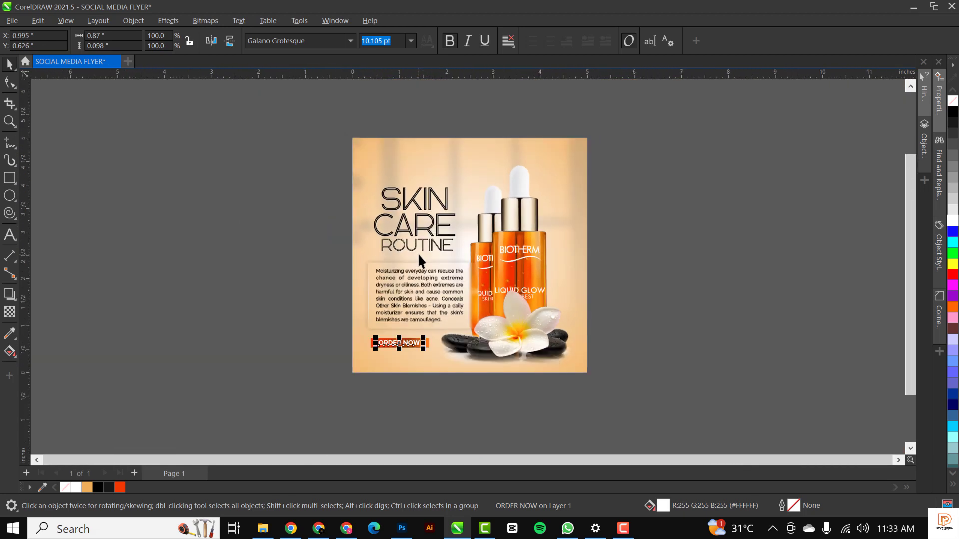
{"action": "scroll", "coordinate": [439, 260], "scroll_direction": "up", "scroll_amount": 1}
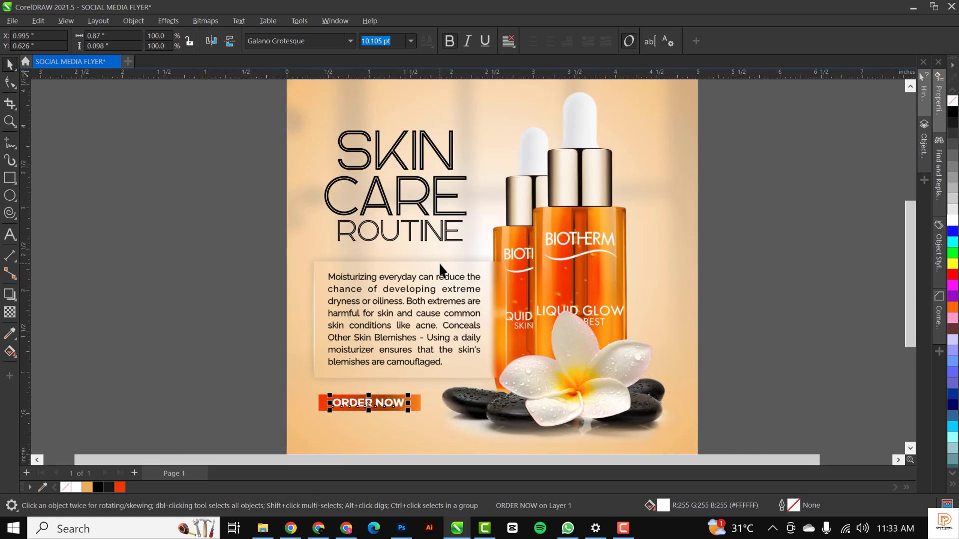
{"action": "scroll", "coordinate": [438, 262], "scroll_direction": "down", "scroll_amount": 1}
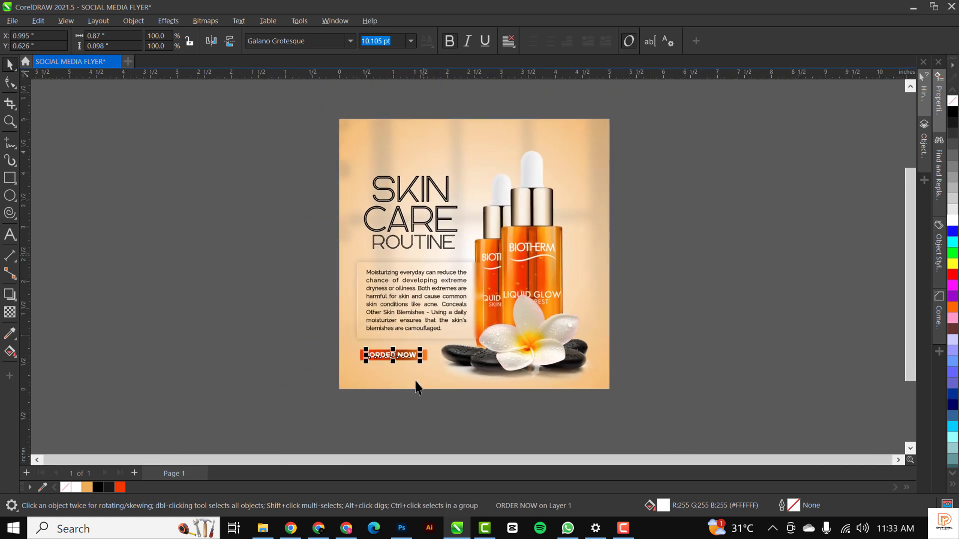
{"action": "left_click", "coordinate": [663, 291]}
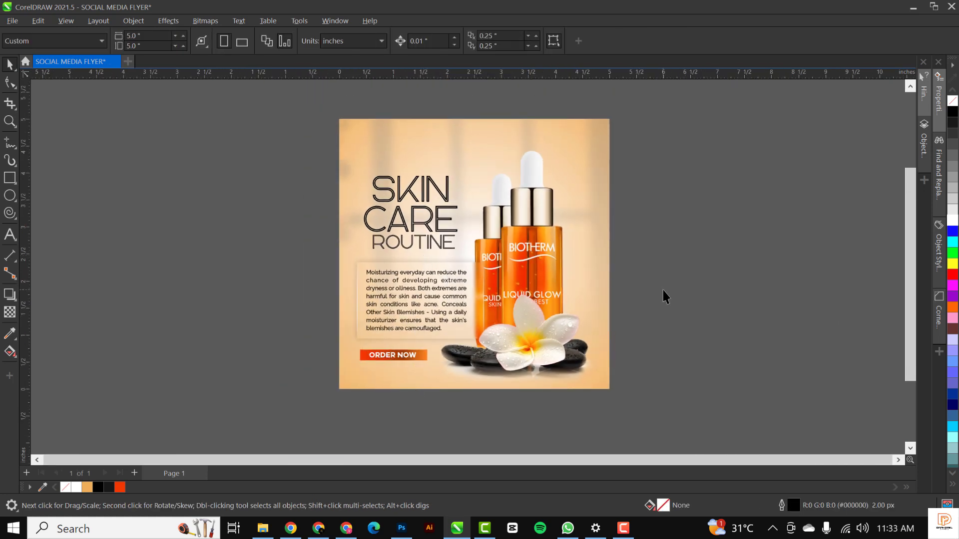
Bring the golden silk fabric image in from File Explorer and scale it to 84.2%, about 9.4 inches wide.
{"action": "left_click", "coordinate": [263, 528]}
{"action": "left_click", "coordinate": [340, 117]}
{"action": "left_click_drag", "start_coordinate": [340, 117], "coordinate": [795, 174]}
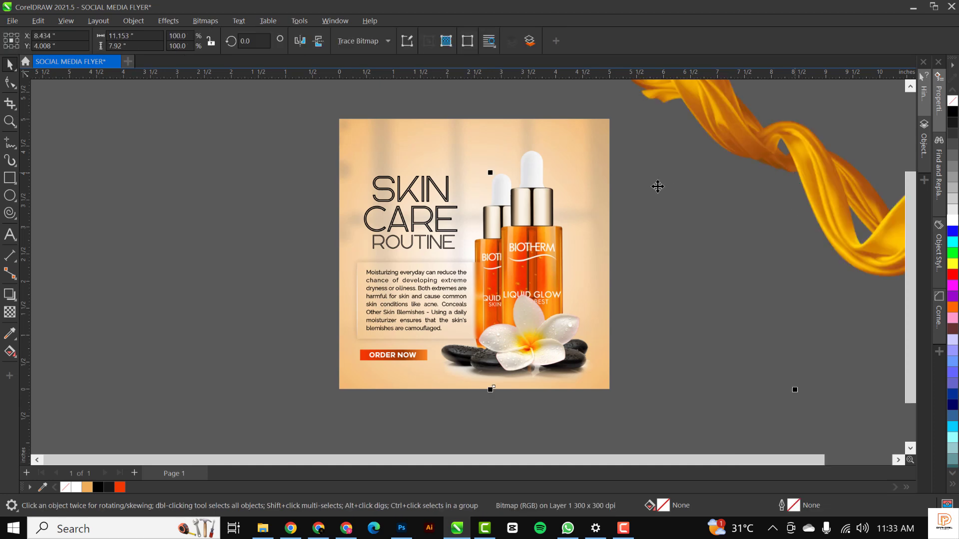
{"action": "scroll", "coordinate": [657, 186], "scroll_direction": "down", "scroll_amount": 2}
{"action": "scroll", "coordinate": [812, 205], "scroll_direction": "down", "scroll_amount": 1}
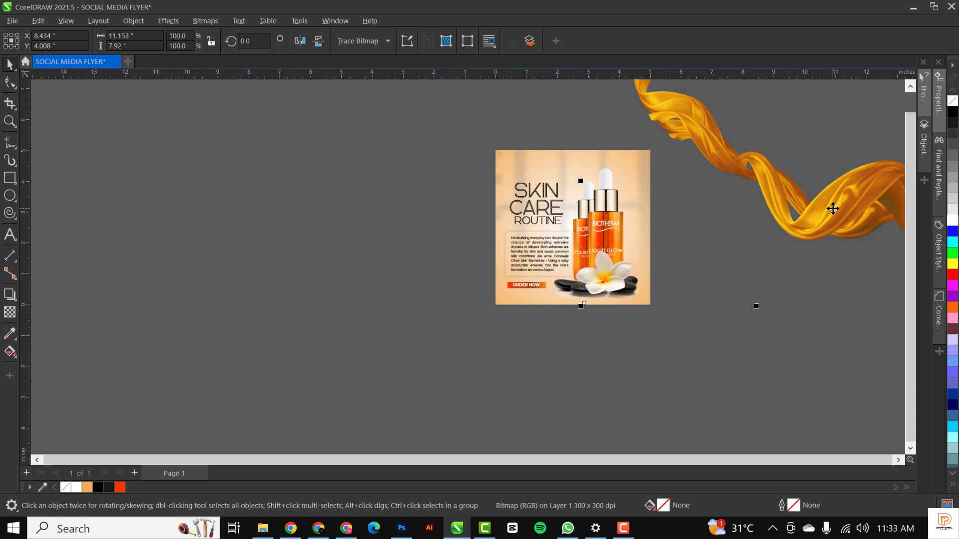
{"action": "left_click_drag", "start_coordinate": [833, 209], "coordinate": [782, 212]}
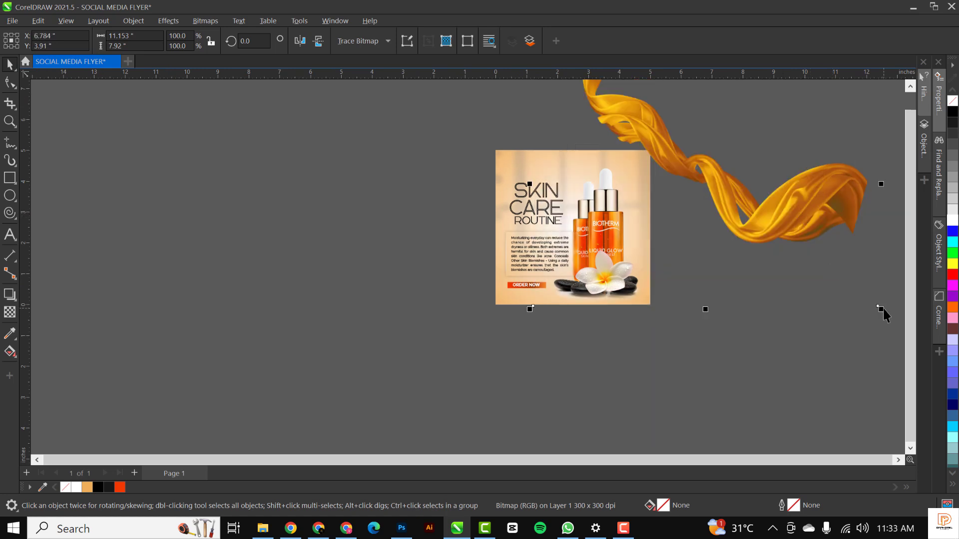
{"action": "left_click_drag", "start_coordinate": [882, 313], "coordinate": [854, 293]}
PowerClip the golden fabric image inside the flyer's background square.
{"action": "right_click", "coordinate": [788, 217]}
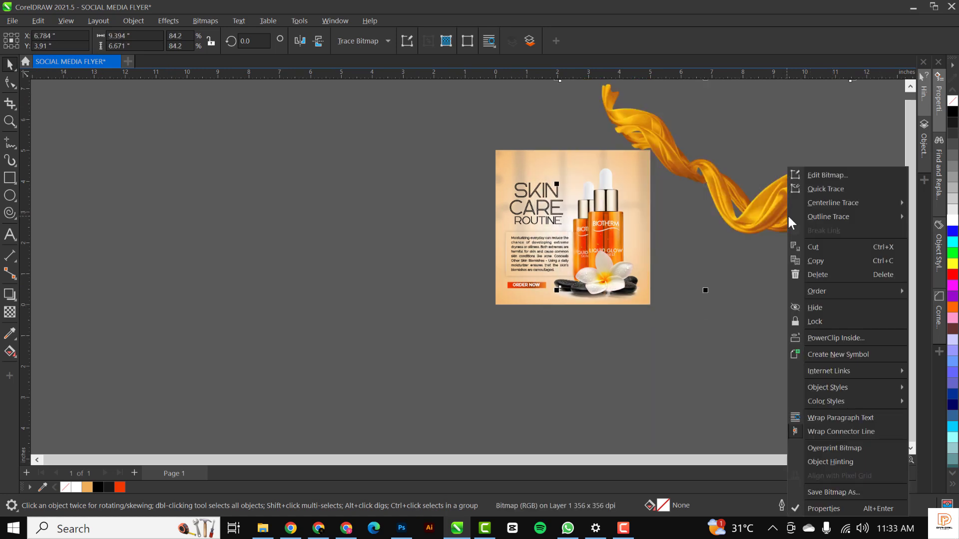
{"action": "left_click", "coordinate": [822, 336]}
{"action": "left_click", "coordinate": [538, 154]}
Inside the background's PowerClip, place the fabric over the flyer's upper-right corner and put a mirrored copy on its left side.
{"action": "left_click", "coordinate": [627, 163], "text": "ctrl"}
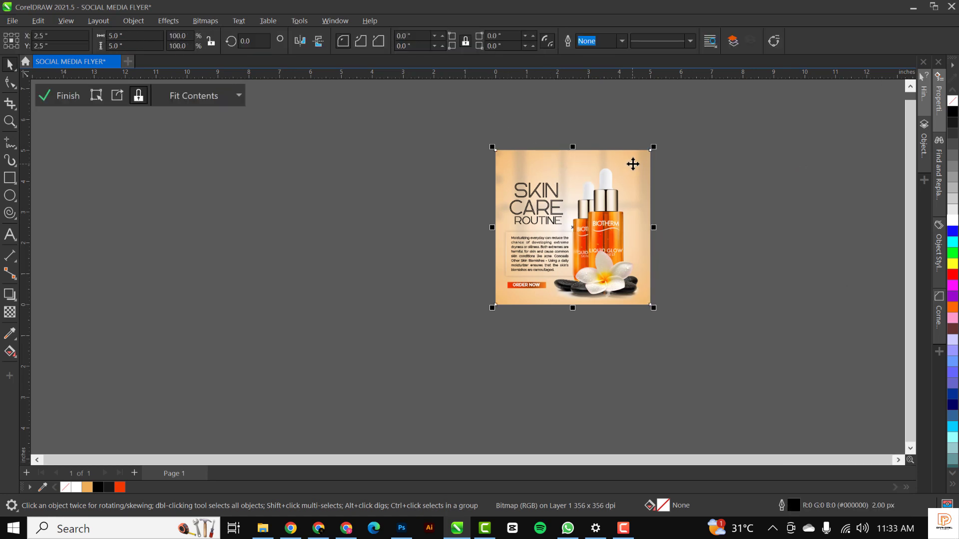
{"action": "left_click", "coordinate": [753, 190]}
{"action": "left_click_drag", "start_coordinate": [777, 204], "coordinate": [525, 198]}
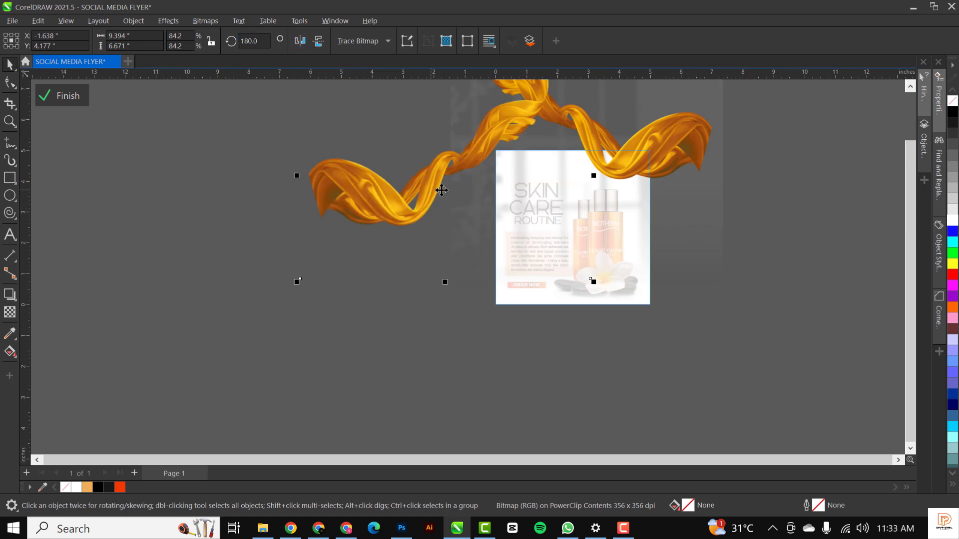
Rotate the mirrored fabric copy to about 173.6°, position its tip over the flyer's upper-left corner, and finish editing the PowerClip.
{"action": "left_click_drag", "start_coordinate": [443, 182], "coordinate": [422, 257]}
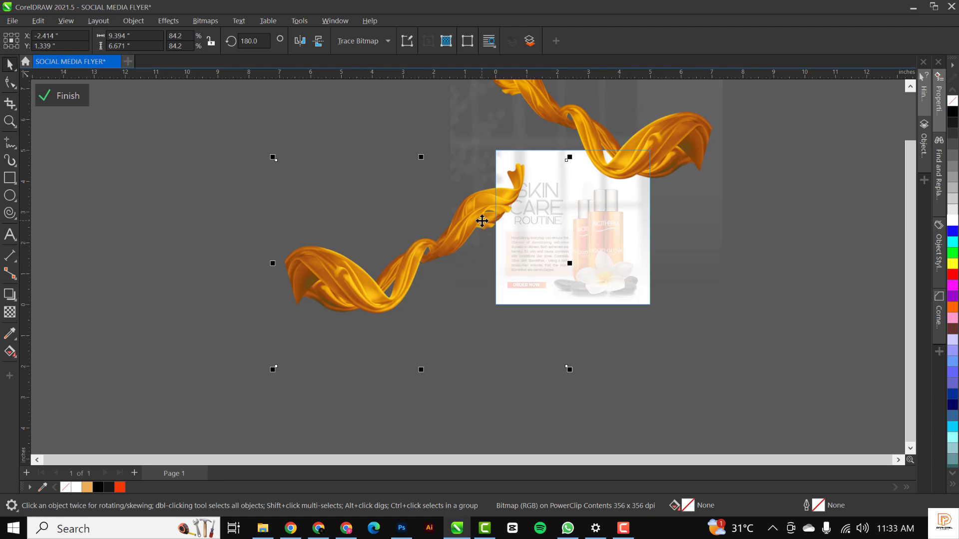
{"action": "left_click_drag", "start_coordinate": [482, 222], "coordinate": [469, 212]}
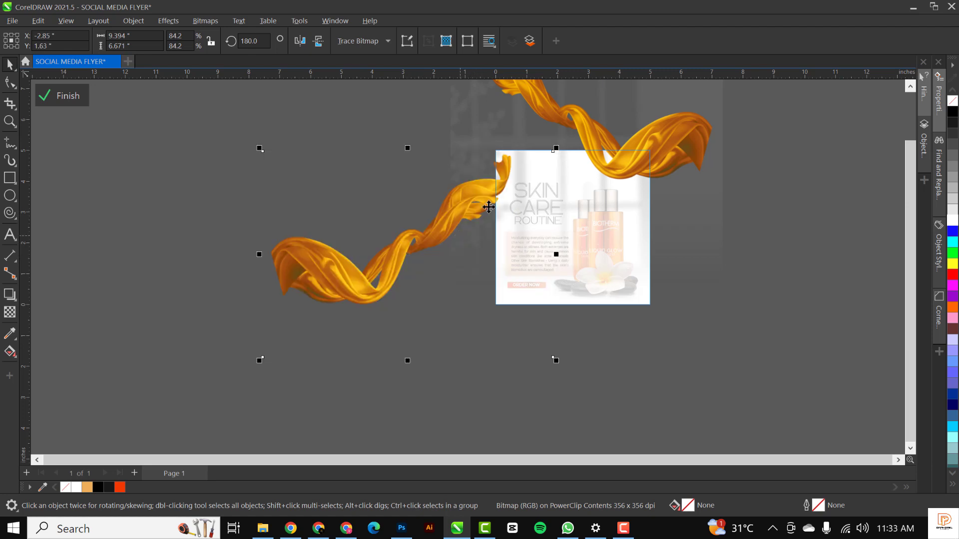
{"action": "left_click", "coordinate": [546, 154]}
{"action": "left_click_drag", "start_coordinate": [558, 149], "coordinate": [569, 166]}
{"action": "left_click_drag", "start_coordinate": [443, 234], "coordinate": [443, 215]}
{"action": "scroll", "coordinate": [487, 201], "scroll_direction": "up", "scroll_amount": 1}
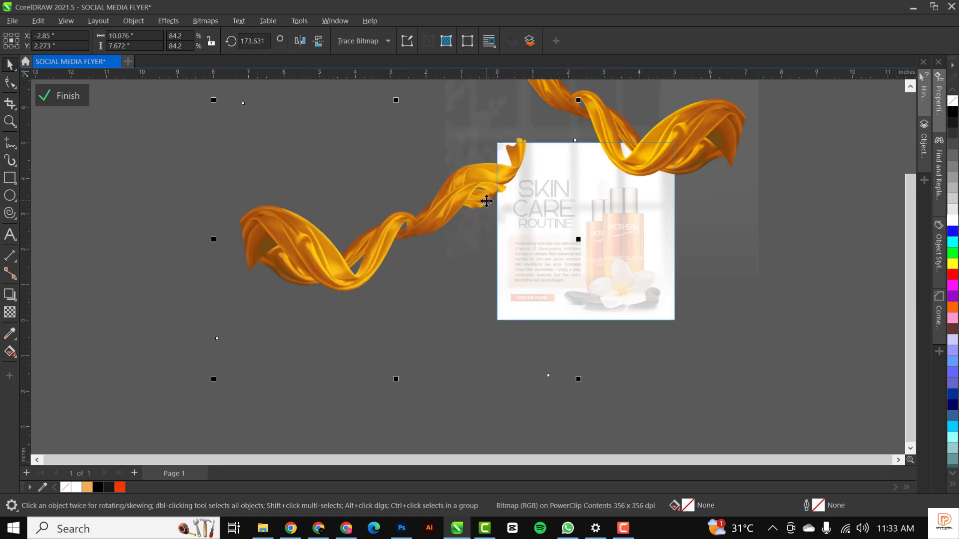
{"action": "scroll", "coordinate": [488, 190], "scroll_direction": "up", "scroll_amount": 2}
{"action": "left_click_drag", "start_coordinate": [508, 167], "coordinate": [506, 177]}
{"action": "scroll", "coordinate": [329, 176], "scroll_direction": "down", "scroll_amount": 2}
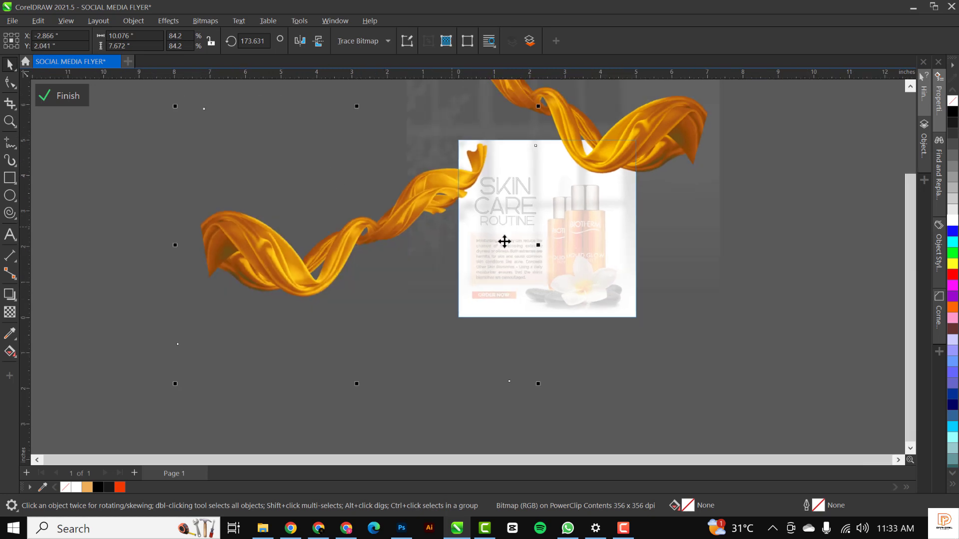
{"action": "left_click", "coordinate": [777, 310]}
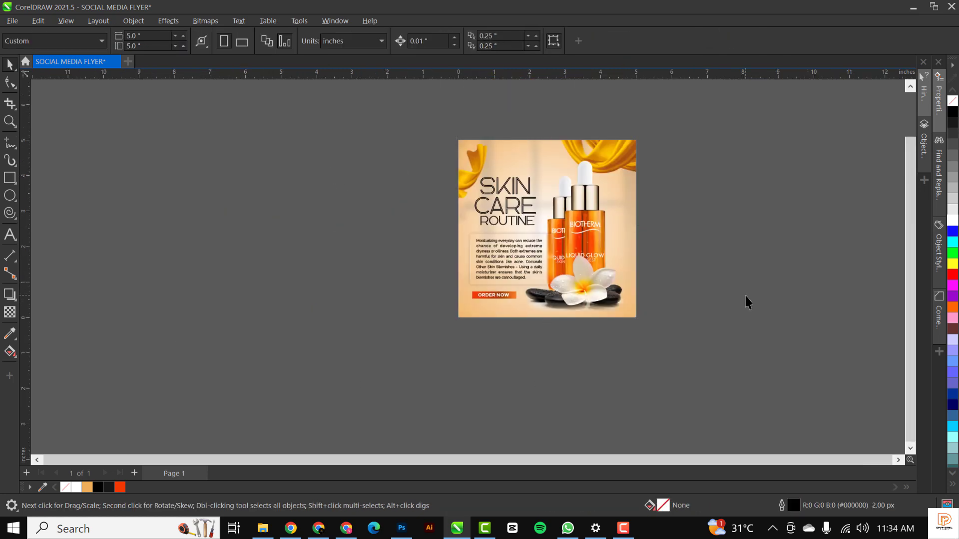
Inside the background's PowerClip, apply a 4.3-pixel Gaussian Blur to the upper-right golden fabric and finish editing the contents.
{"action": "double_click", "coordinate": [619, 169]}
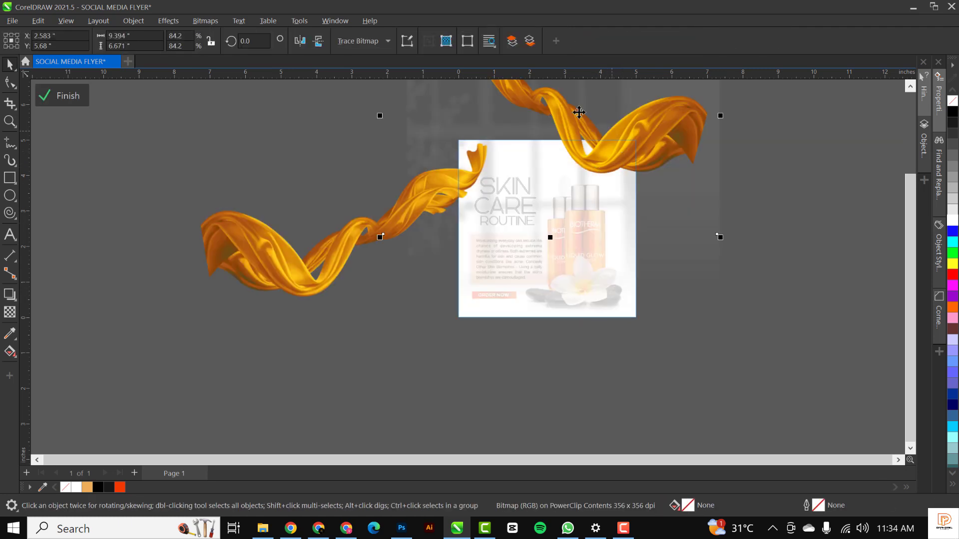
{"action": "left_click", "coordinate": [170, 20]}
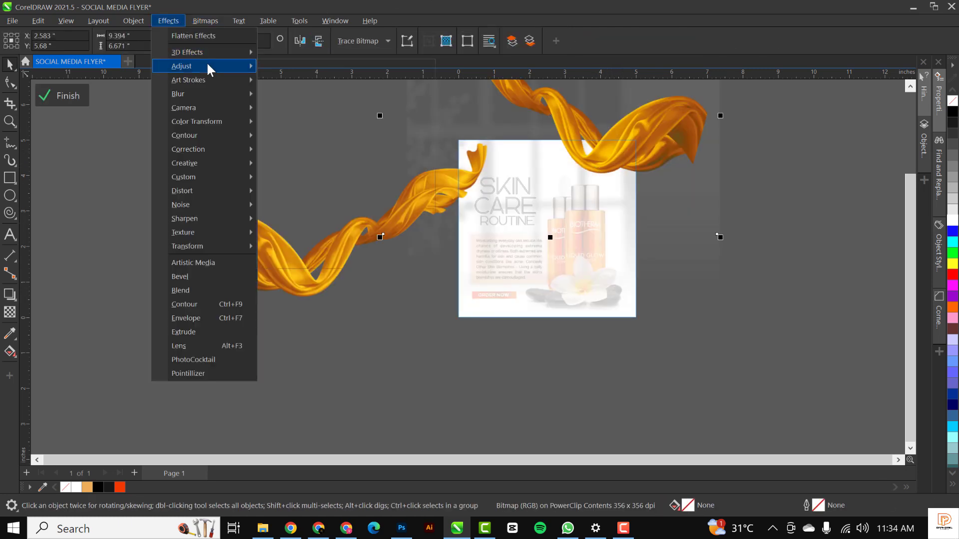
{"action": "mouse_move", "coordinate": [196, 95]}
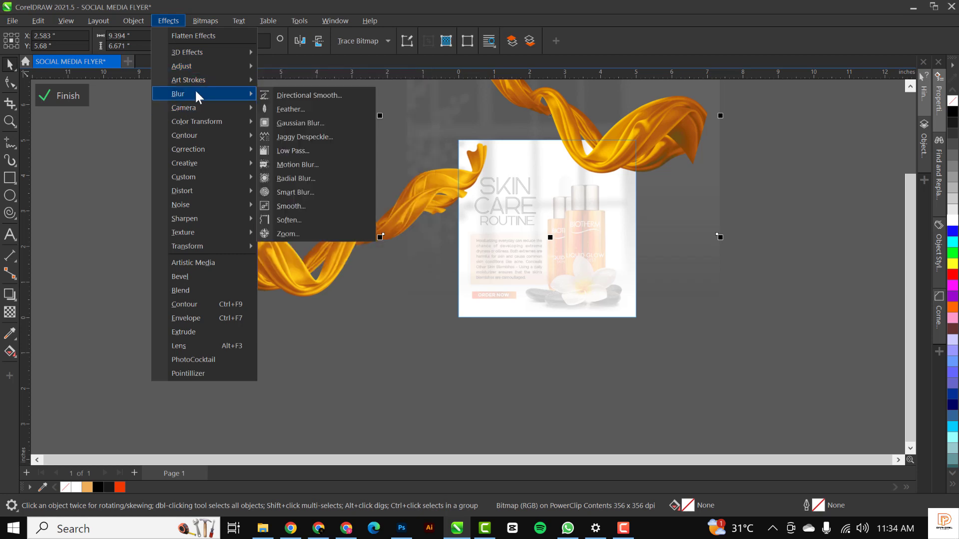
{"action": "left_click", "coordinate": [349, 123]}
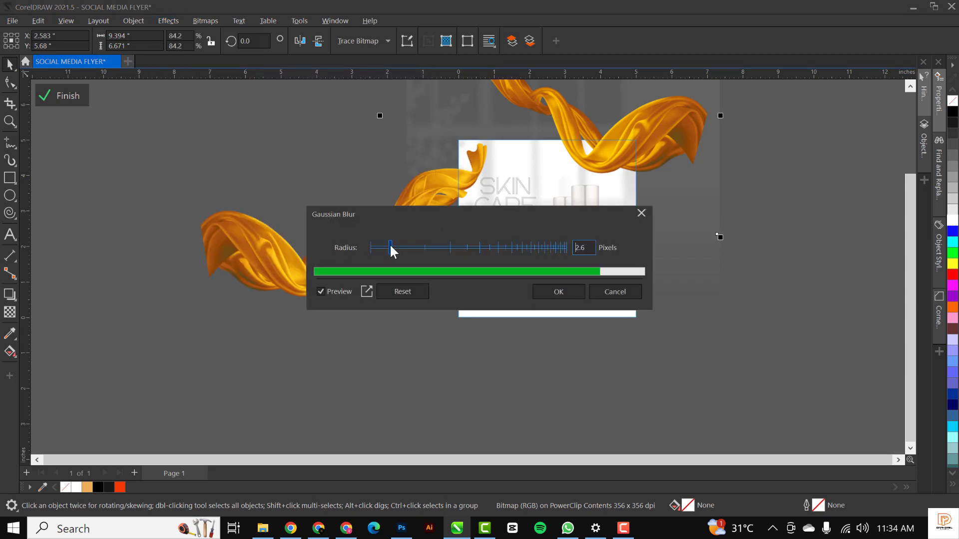
{"action": "left_click", "coordinate": [390, 246]}
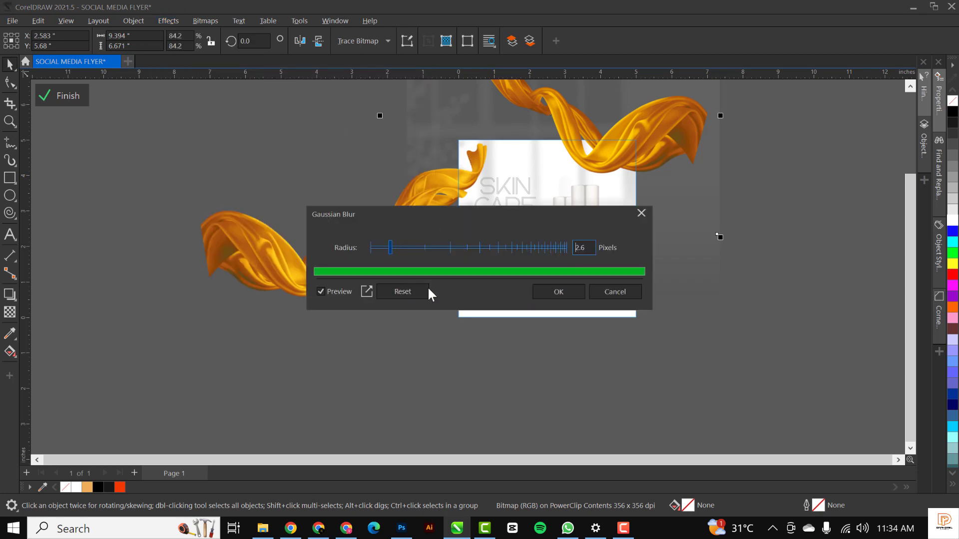
{"action": "left_click", "coordinate": [409, 247]}
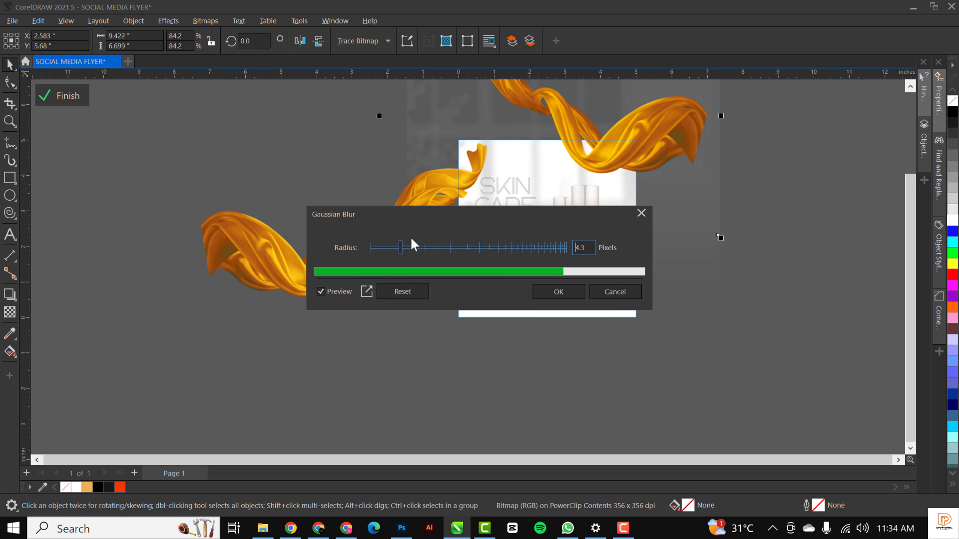
{"action": "left_click", "coordinate": [561, 289]}
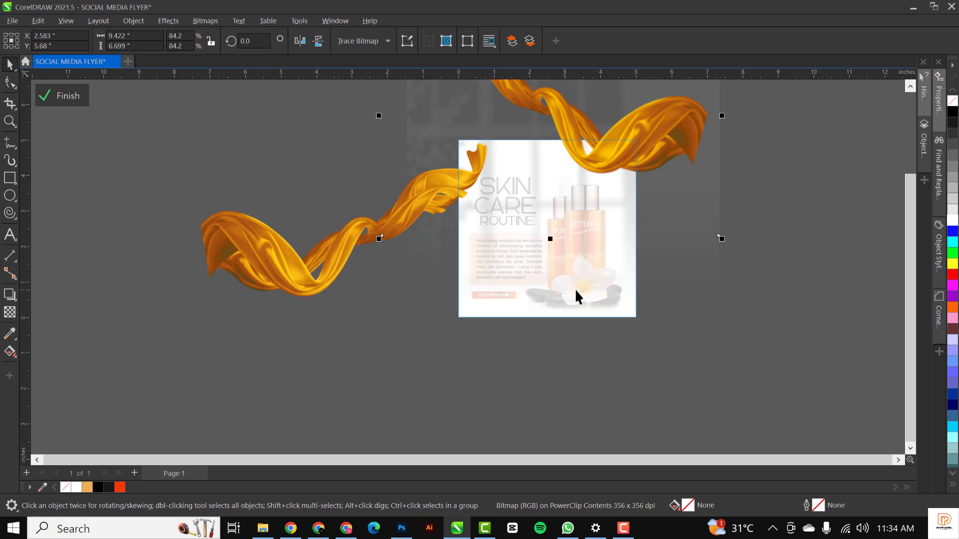
{"action": "left_click", "coordinate": [830, 236], "text": "ctrl"}
{"action": "left_click", "coordinate": [830, 237]}
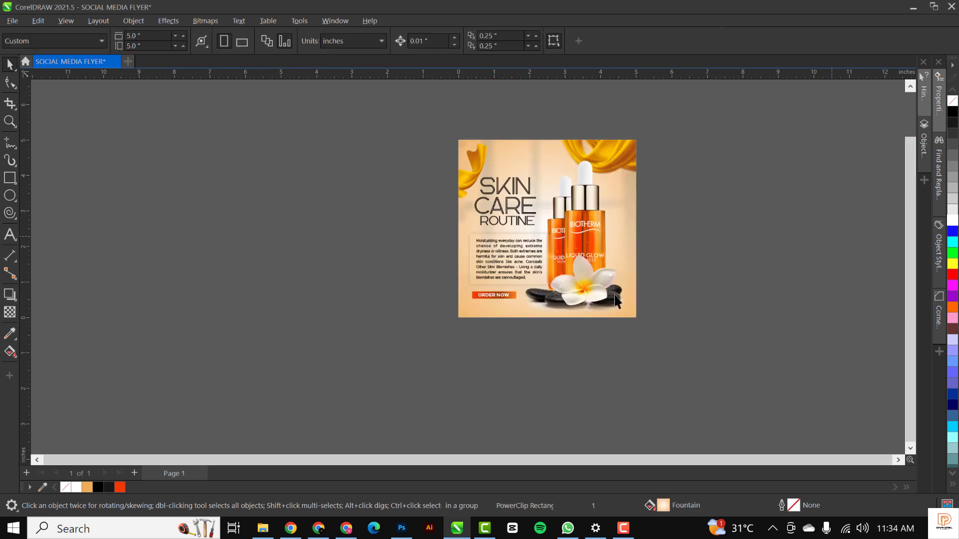
Shift the flower-and-stones image slightly to the right and crop its right edge inward by 0.1 inch with the Shape tool.
{"action": "key", "text": "shift+F4"}
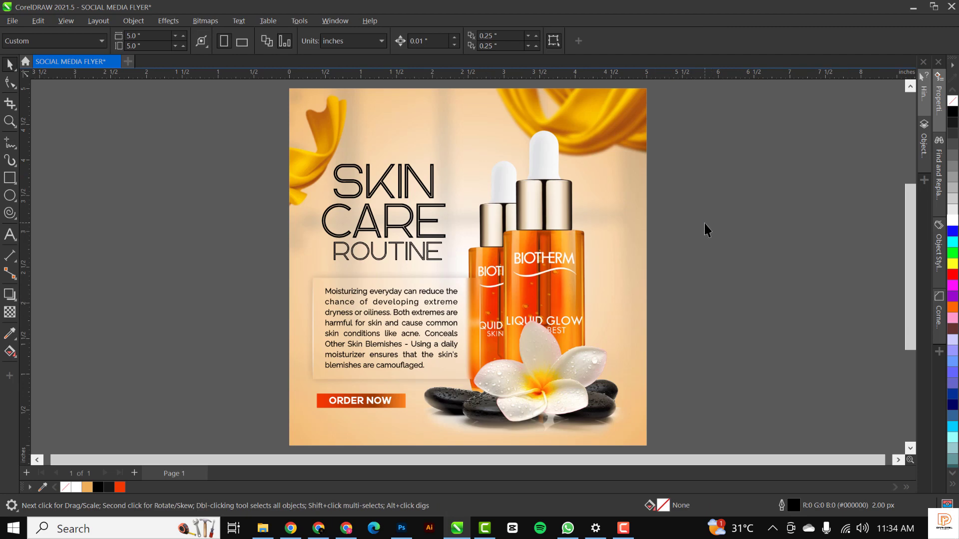
{"action": "left_click", "coordinate": [520, 409]}
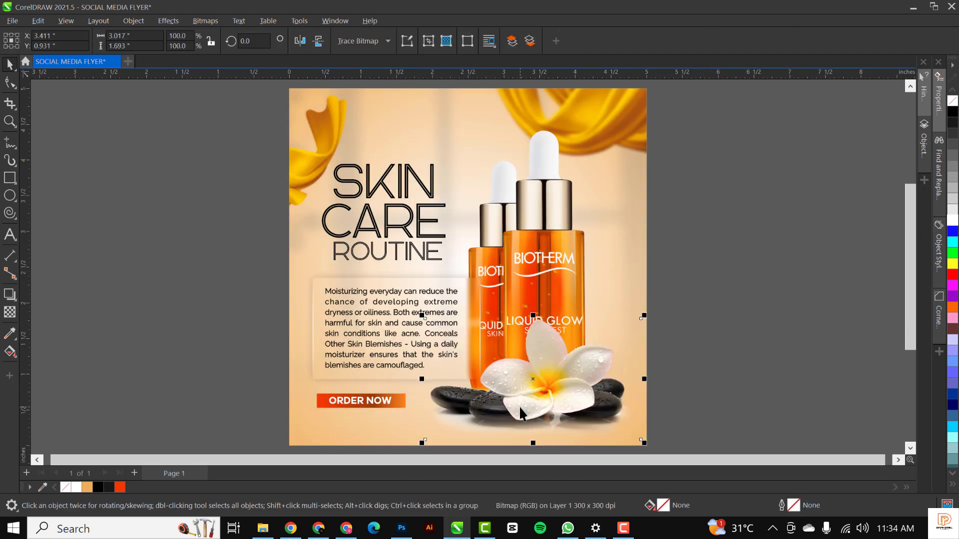
{"action": "key", "text": "F10"}
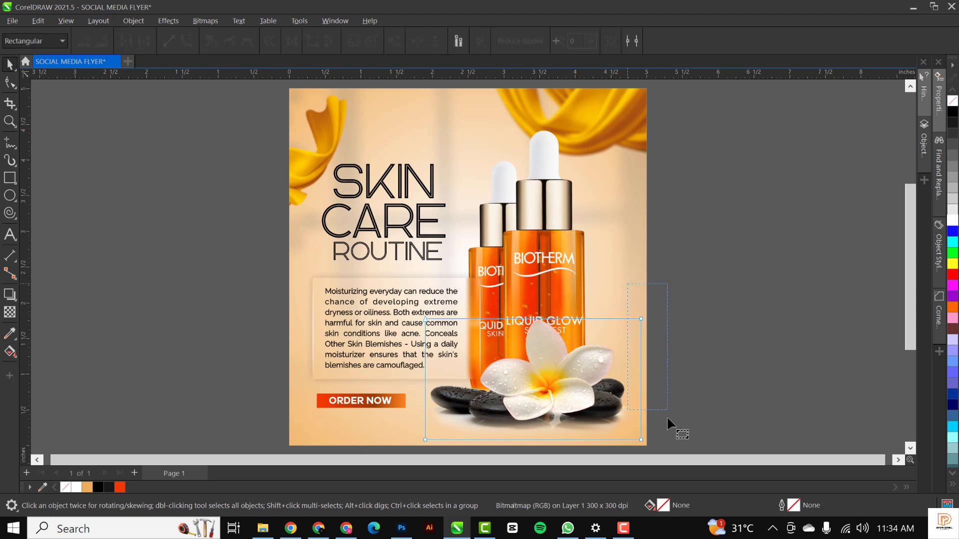
{"action": "left_click_drag", "start_coordinate": [628, 284], "coordinate": [636, 439]}
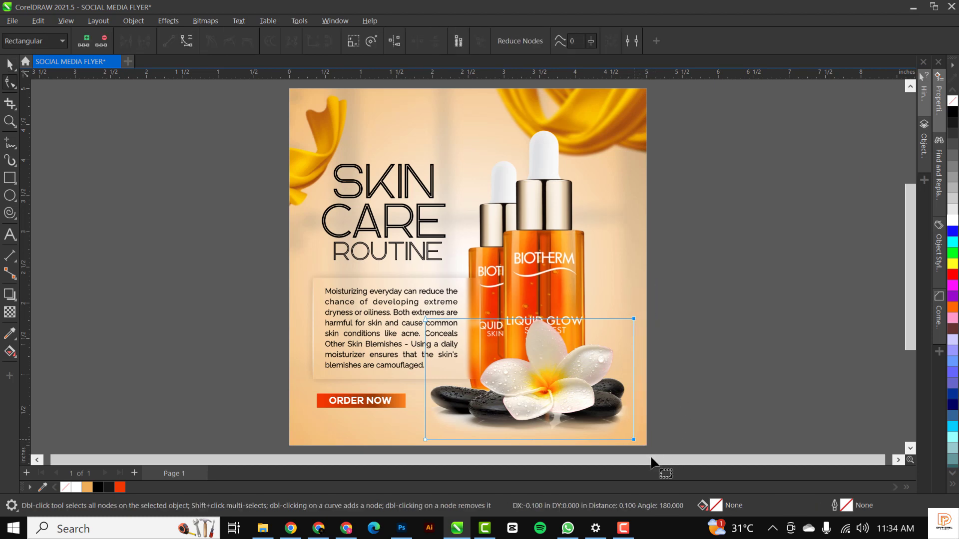
{"action": "key", "text": "space"}
{"action": "left_click", "coordinate": [763, 311]}
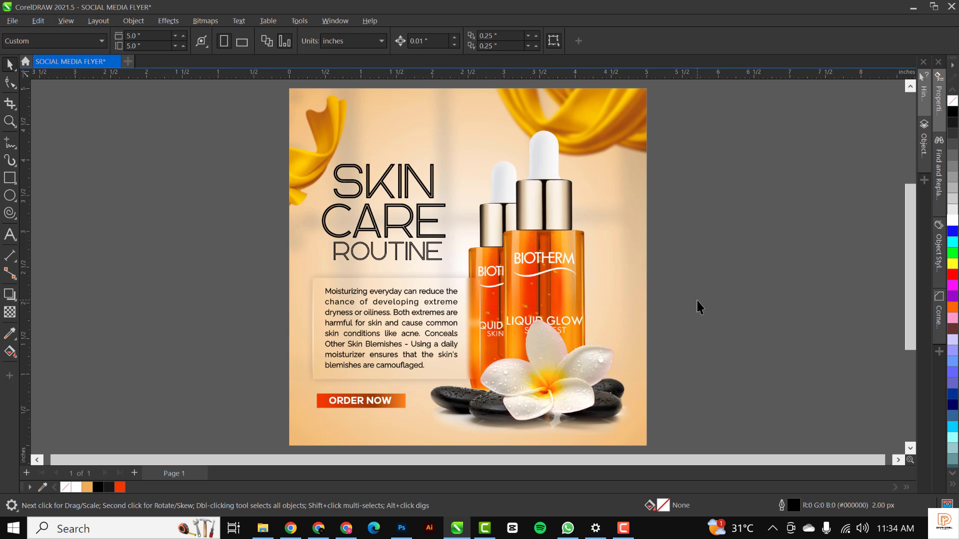
Shrink the paragraph text in the info panel about its centre to 104.8%, about 1.78 inches wide.
{"action": "left_click", "coordinate": [402, 330]}
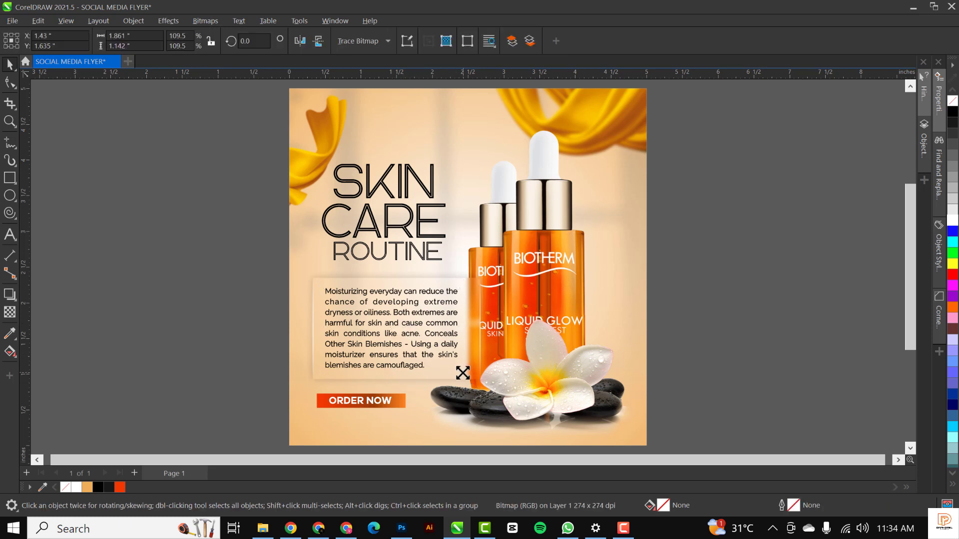
{"action": "left_click_drag", "start_coordinate": [461, 371], "coordinate": [458, 371]}
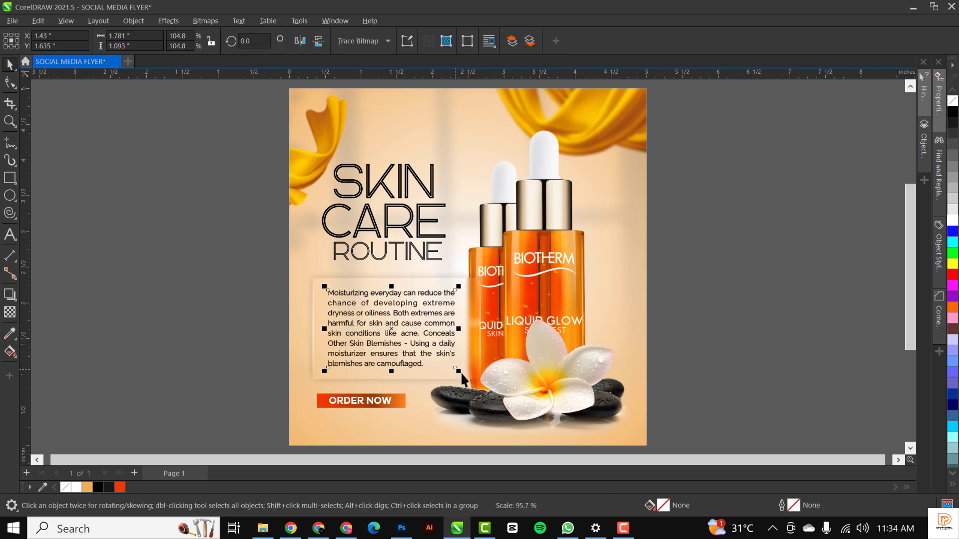
{"action": "left_click", "coordinate": [737, 305]}
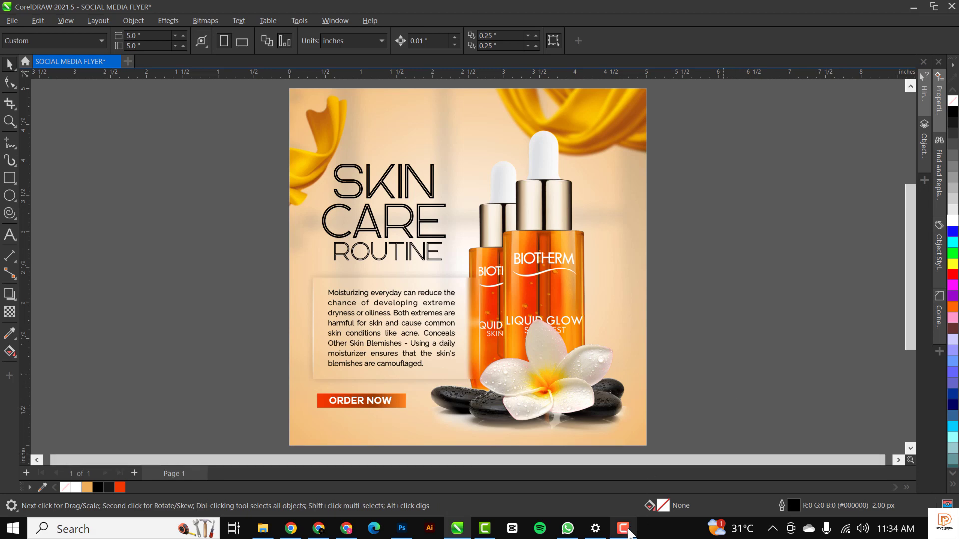